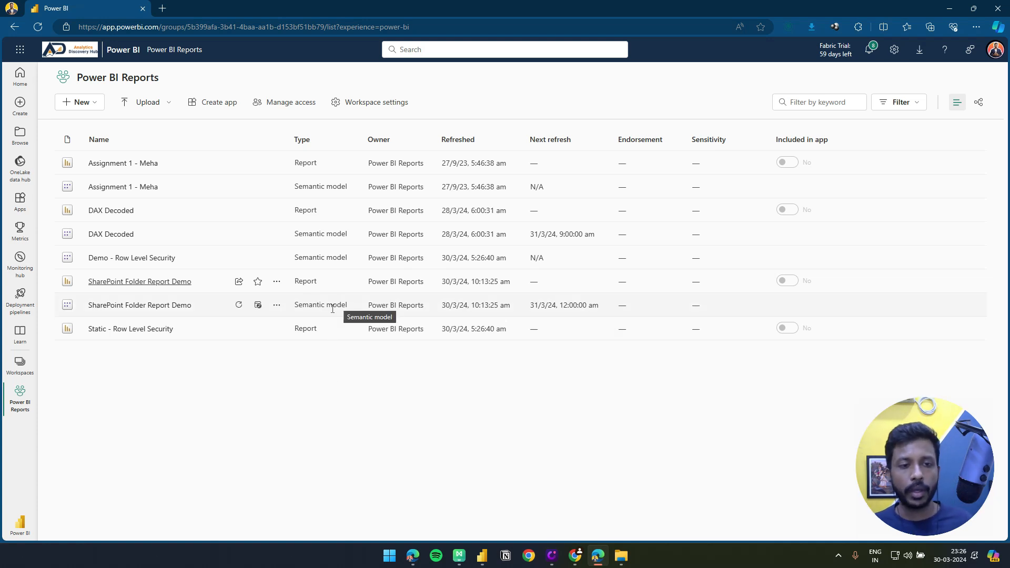
Open the settings of the SharePoint Folder Report Demo semantic model and expand its data source credentials
left_click(277, 306)
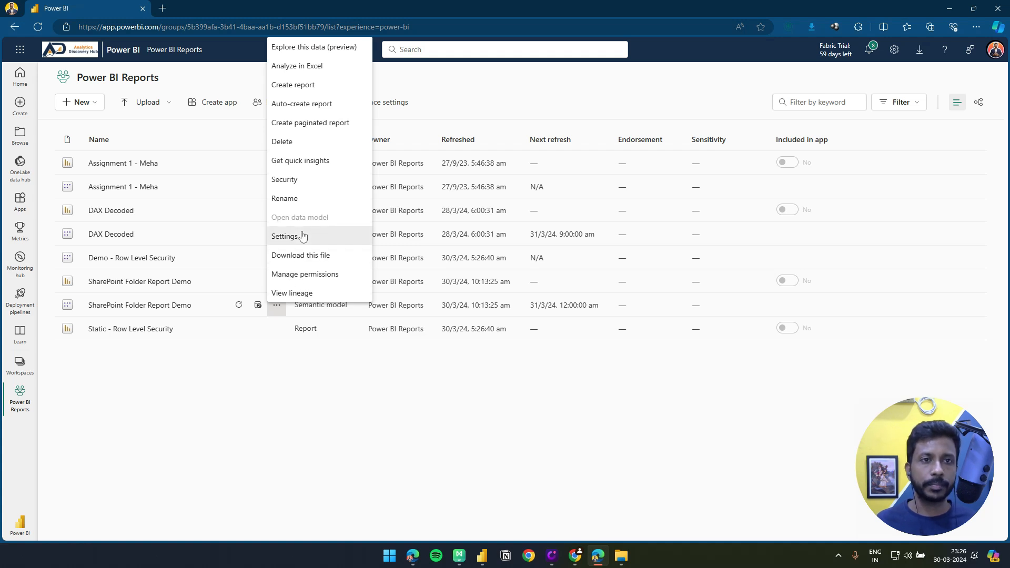
left_click(303, 236)
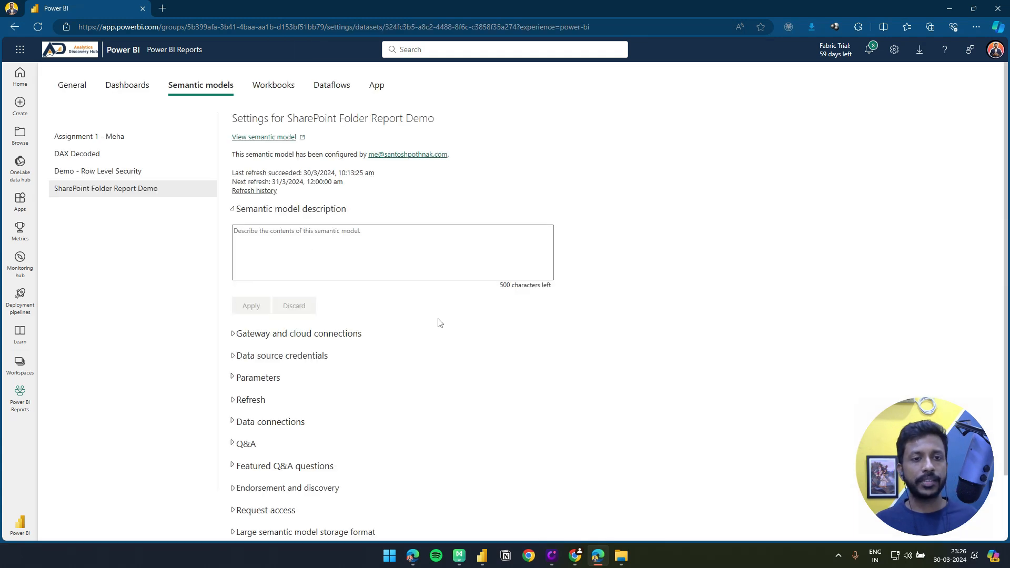
scroll(435, 331, "down", 2)
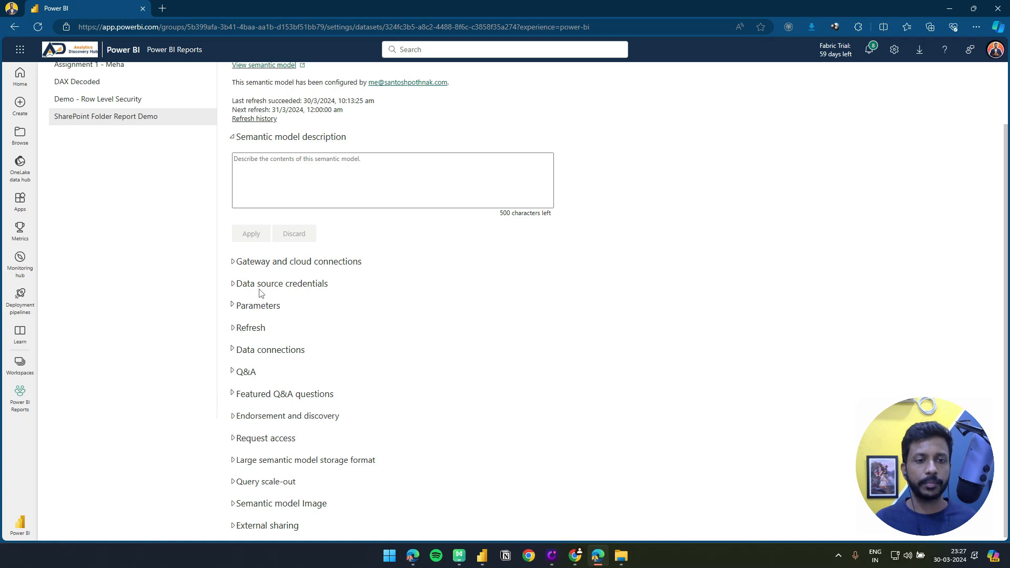
left_click(245, 286)
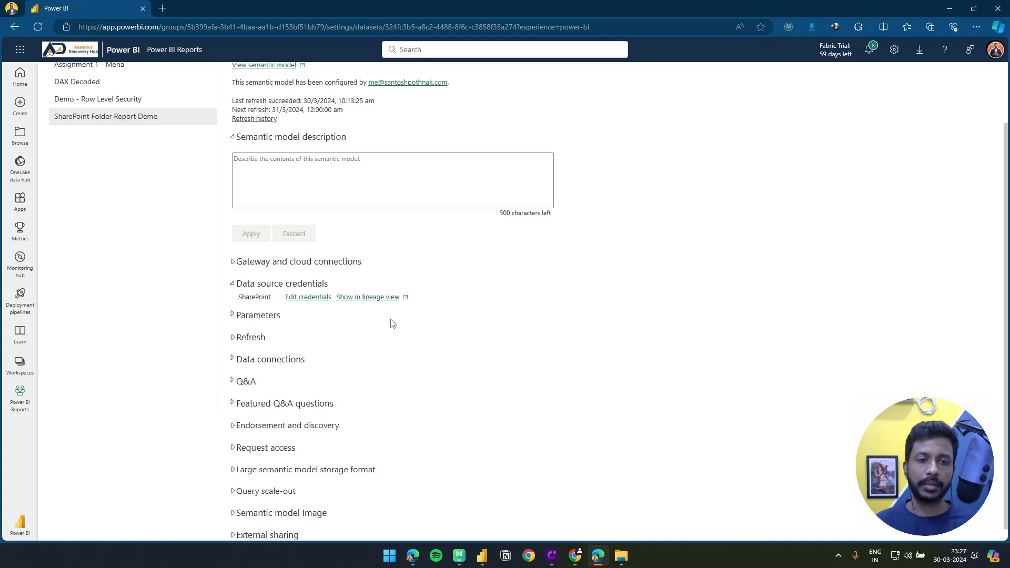
Configure the SharePoint credentials with OAuth2 authentication and Organizational privacy level, signing in with the already signed-in account
left_click(309, 304)
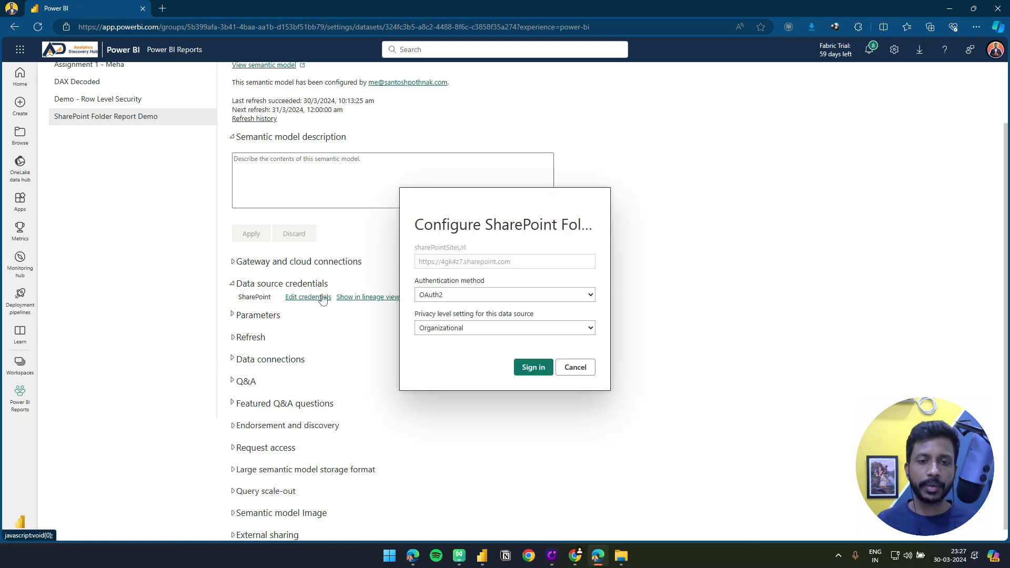
left_click(488, 298)
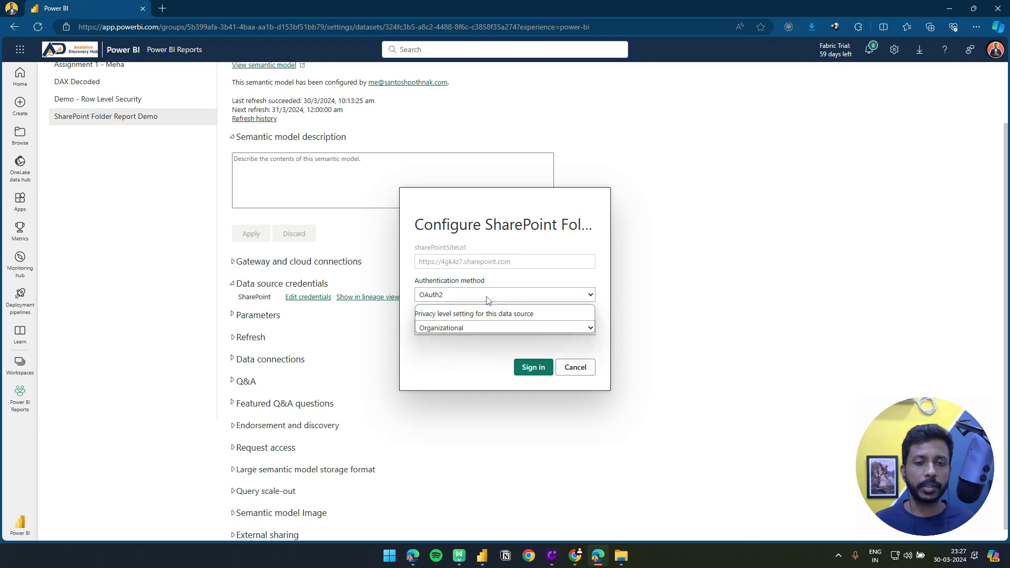
left_click(467, 321)
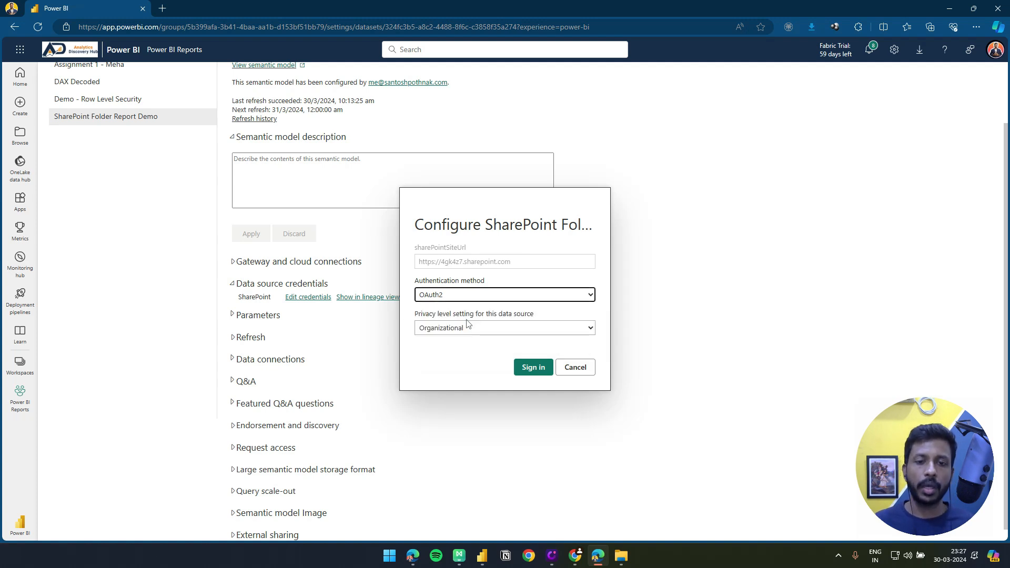
left_click(467, 328)
left_click(455, 365)
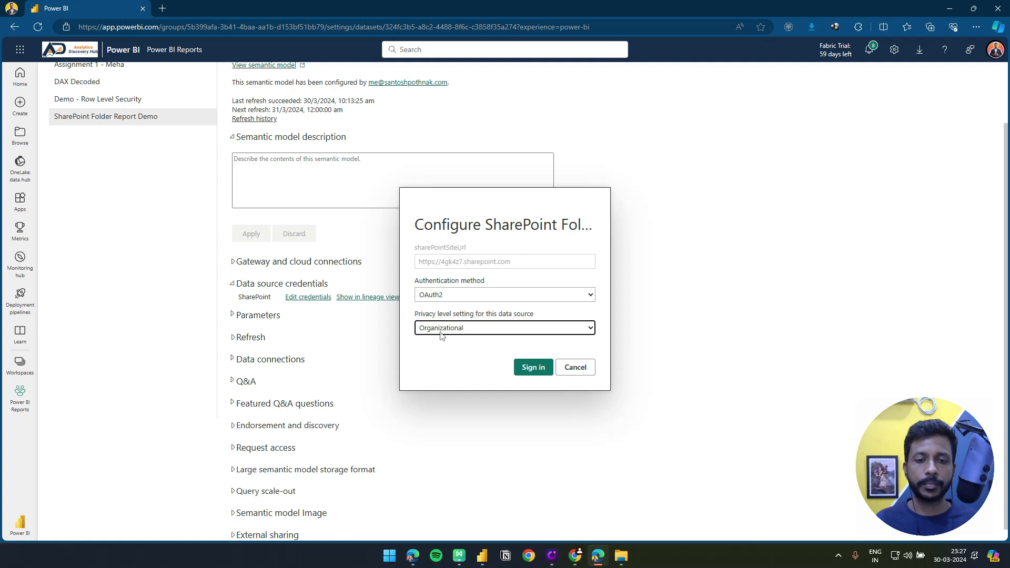
left_click(526, 369)
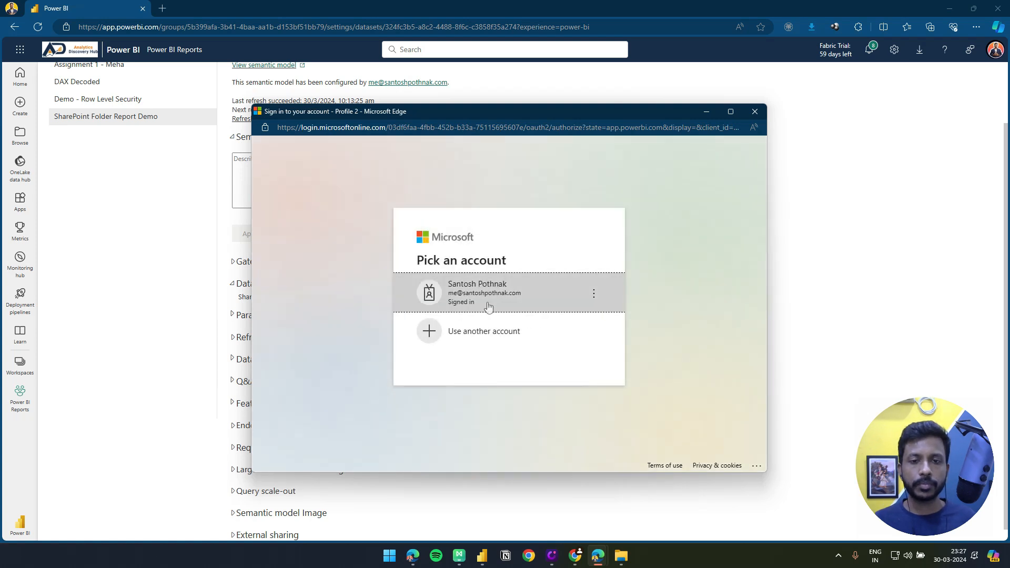
left_click(488, 307)
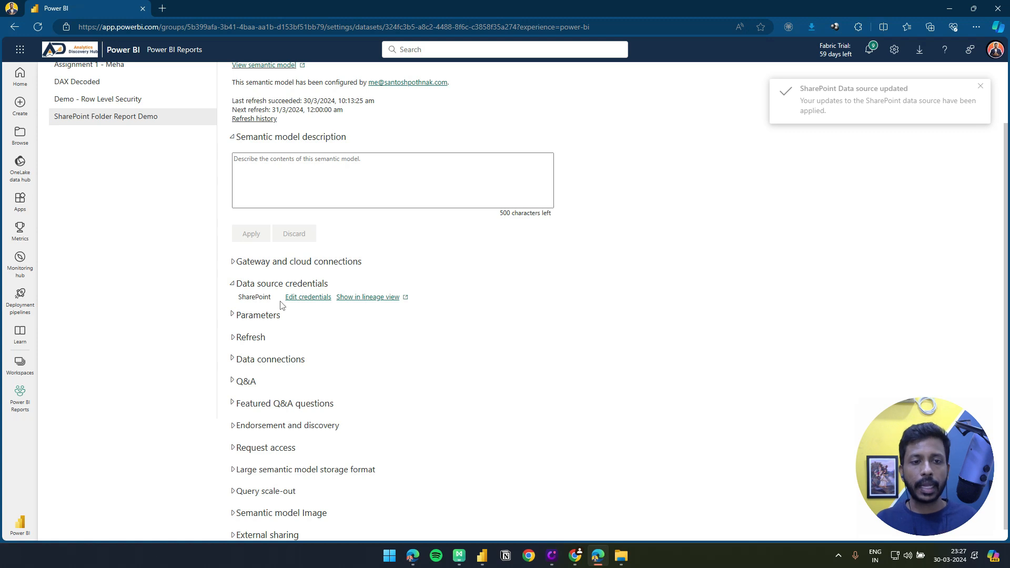
In the semantic model's refresh schedule, remove the 10:00 AM refresh time and add another time entry
left_click(251, 339)
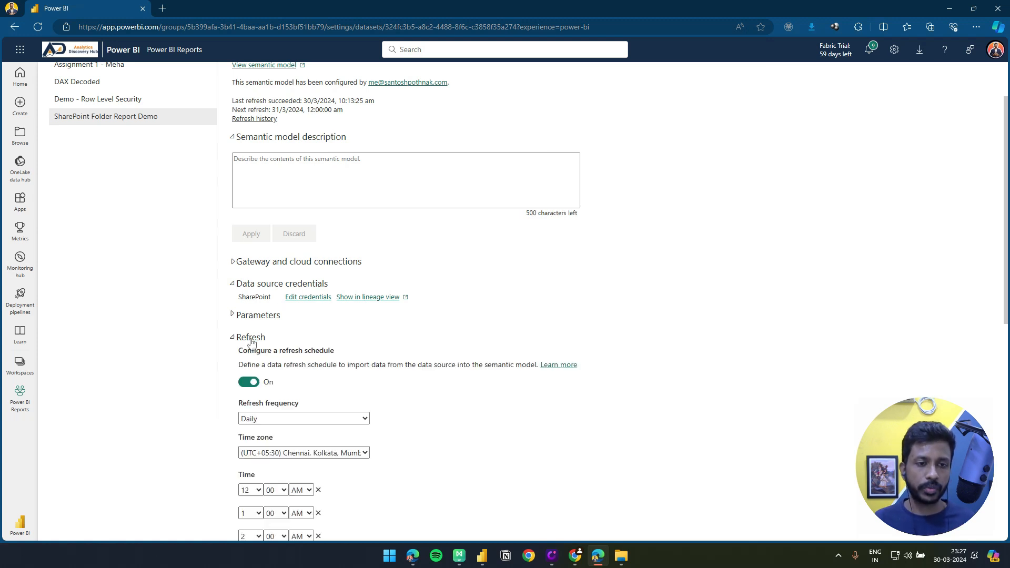
left_click_drag(238, 300, 448, 298)
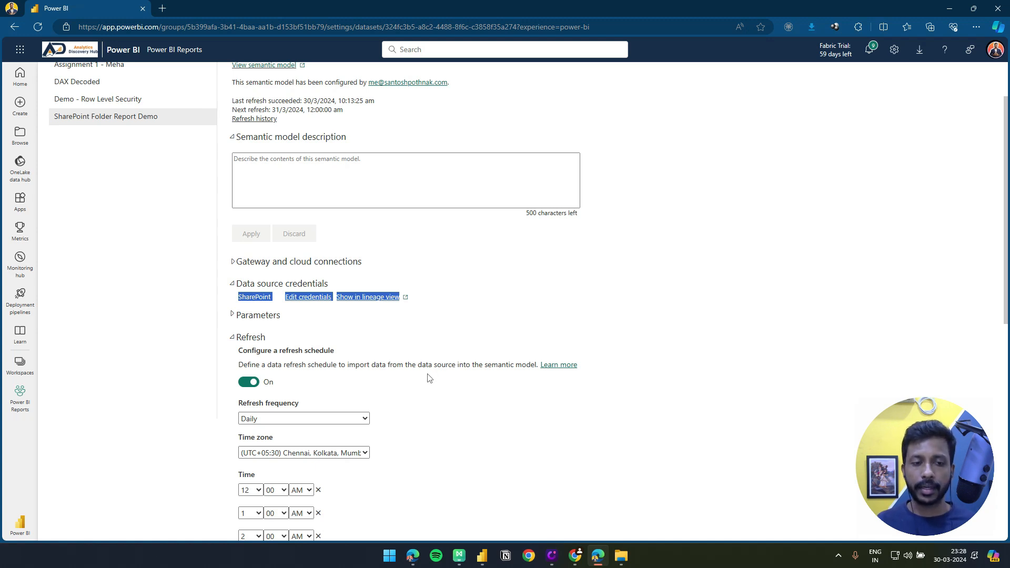
scroll(406, 381, "down", 4)
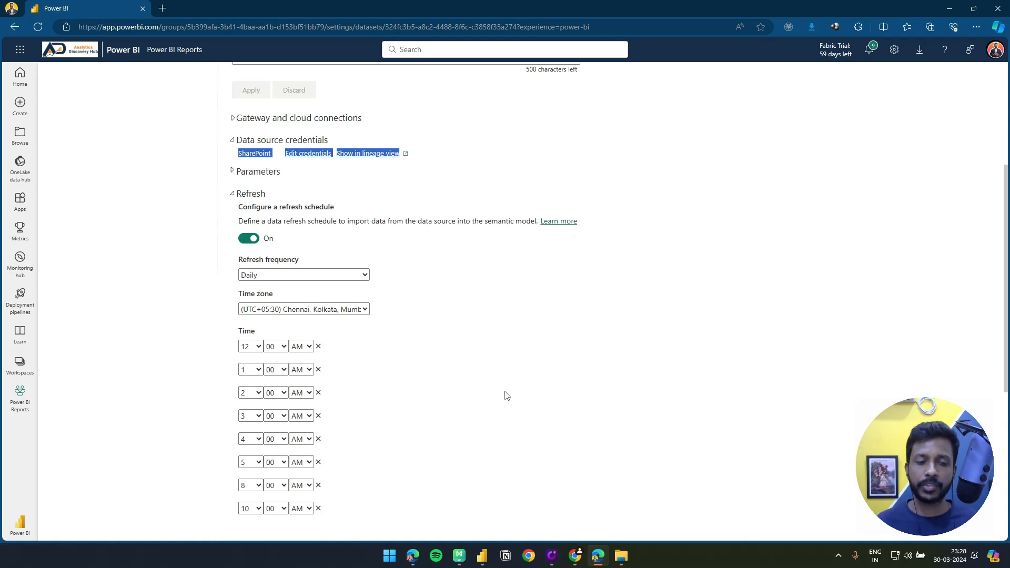
scroll(489, 389, "down", 2)
scroll(500, 304, "up", 3)
scroll(497, 321, "down", 1)
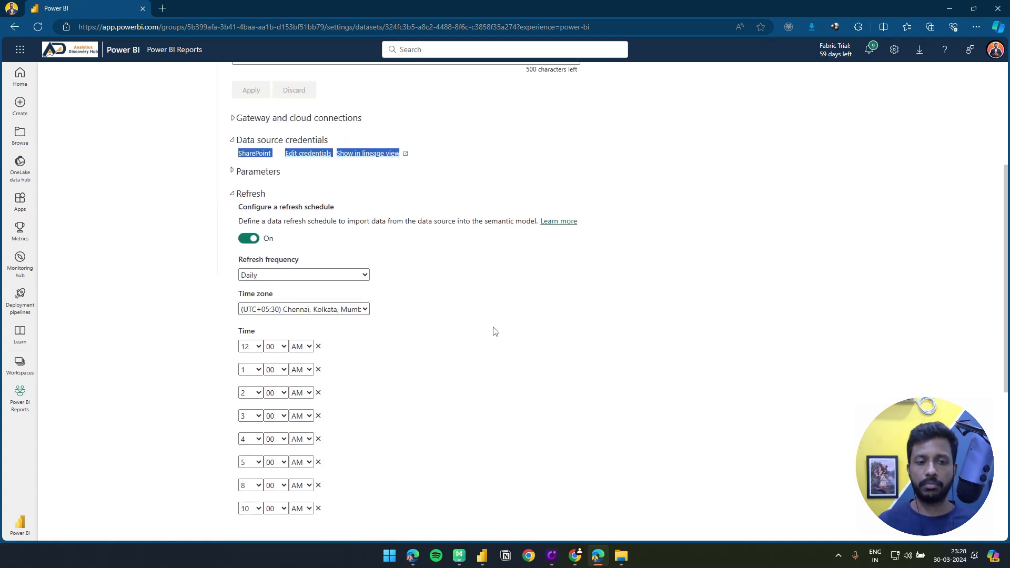
scroll(495, 331, "down", 1)
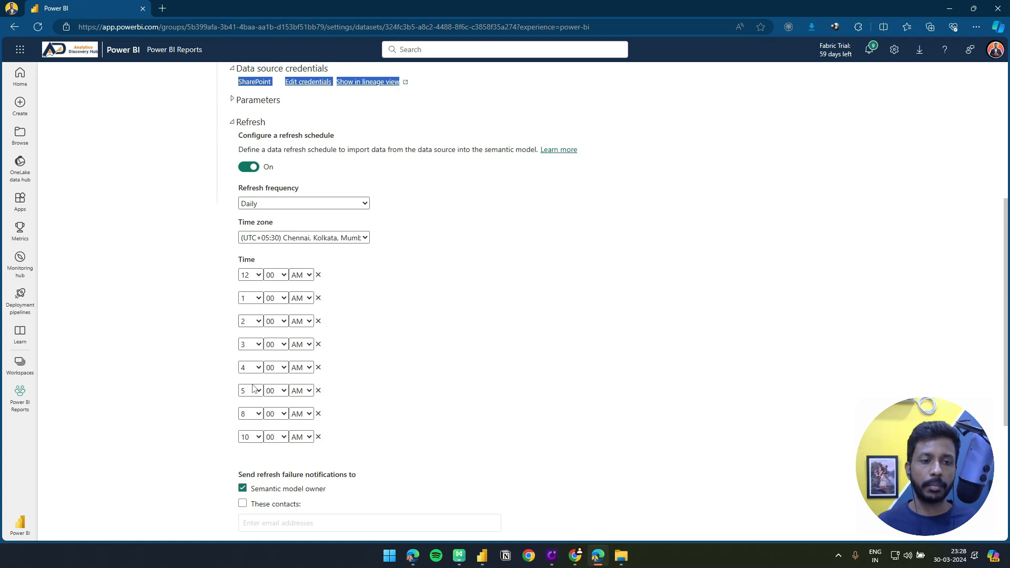
left_click(317, 437)
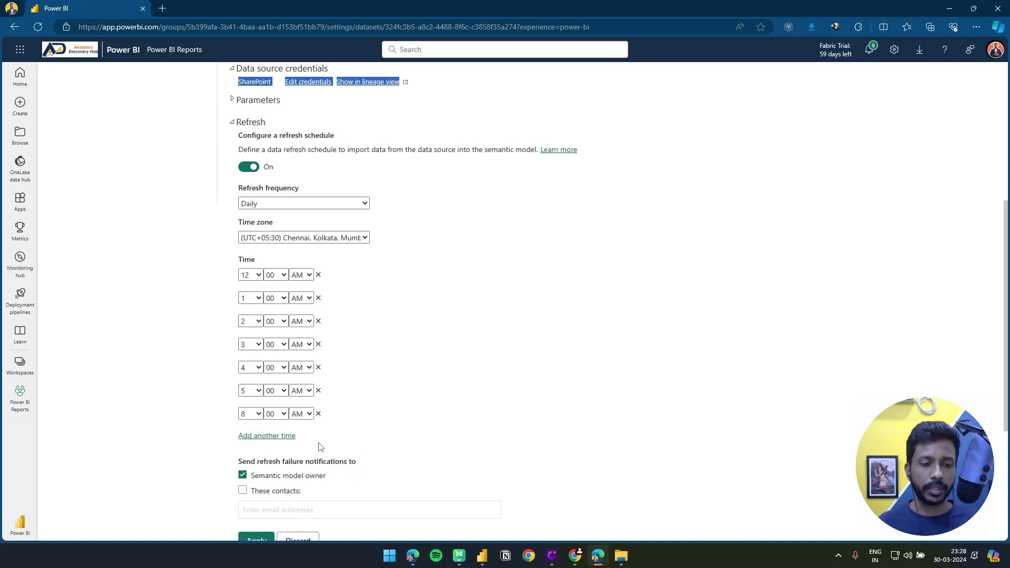
left_click(267, 439)
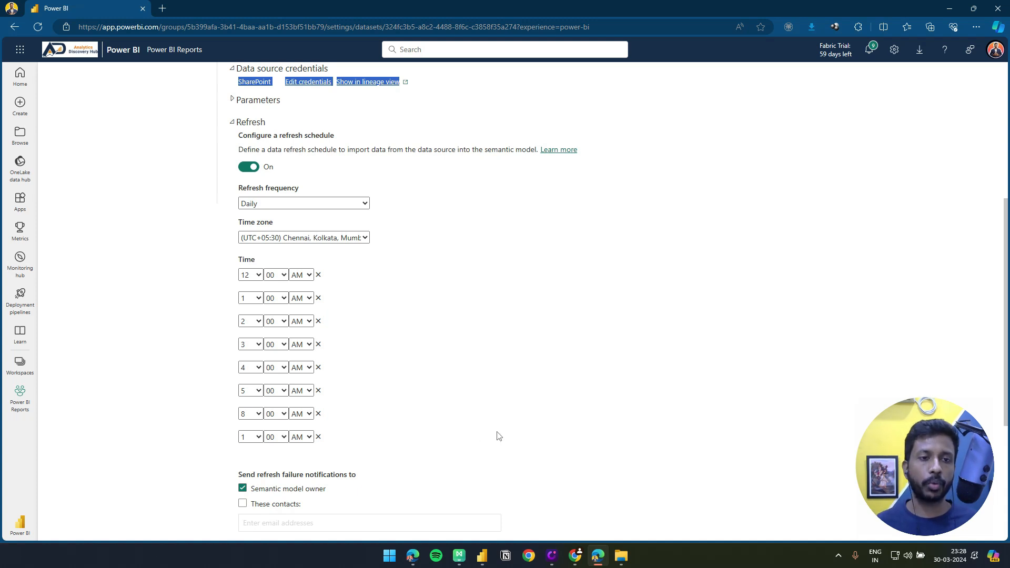
Review the scheduled entries in the semantic model's refresh history and close it
scroll(488, 424, "up", 1)
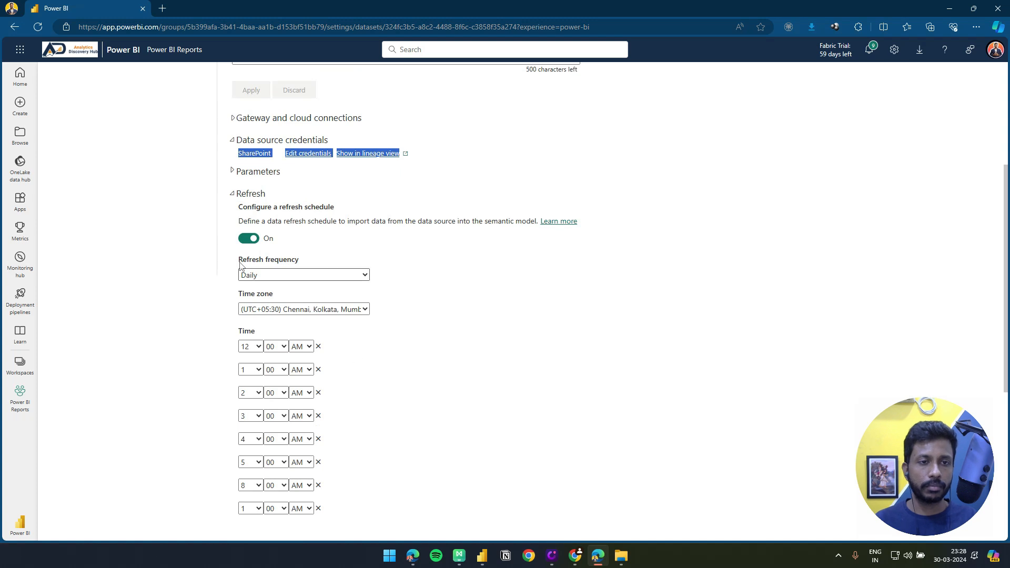
scroll(435, 428, "up", 3)
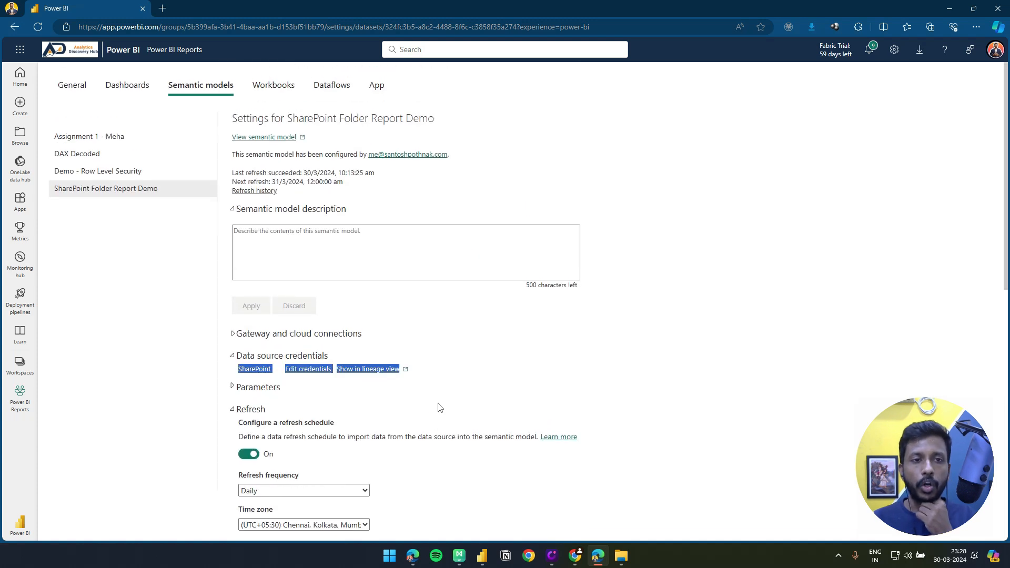
left_click(261, 191)
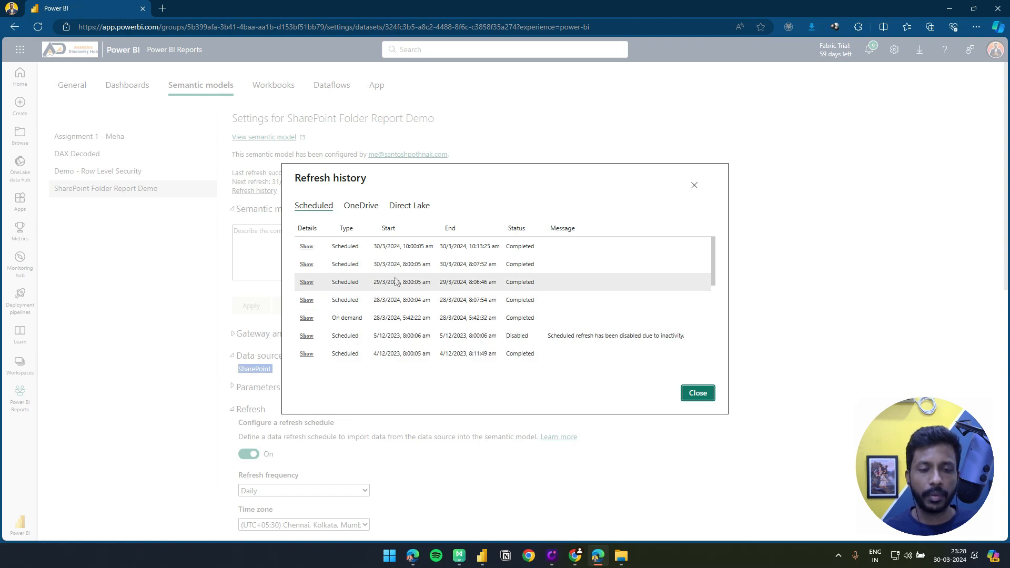
scroll(415, 284, "down", 5)
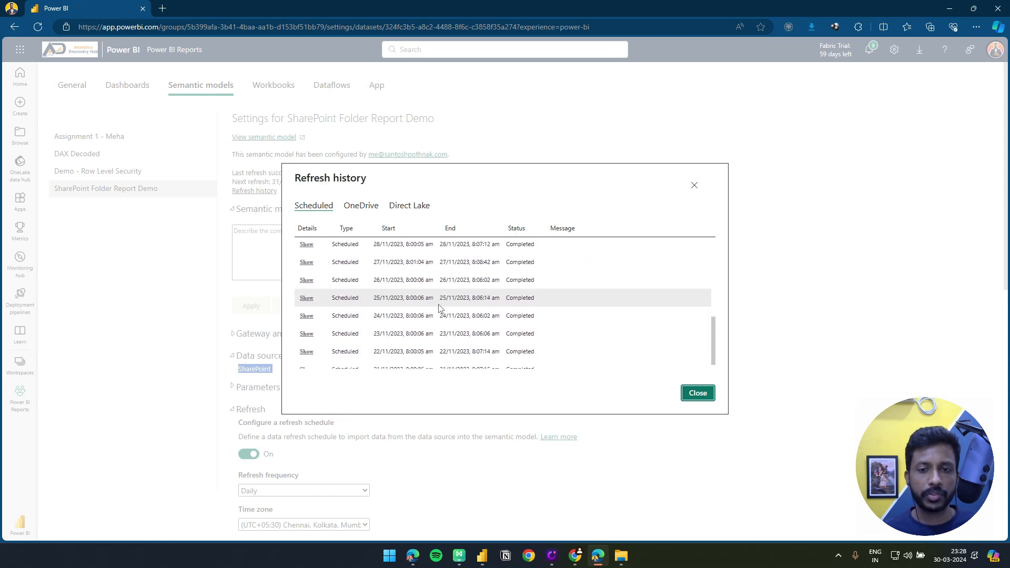
scroll(432, 326, "up", 5)
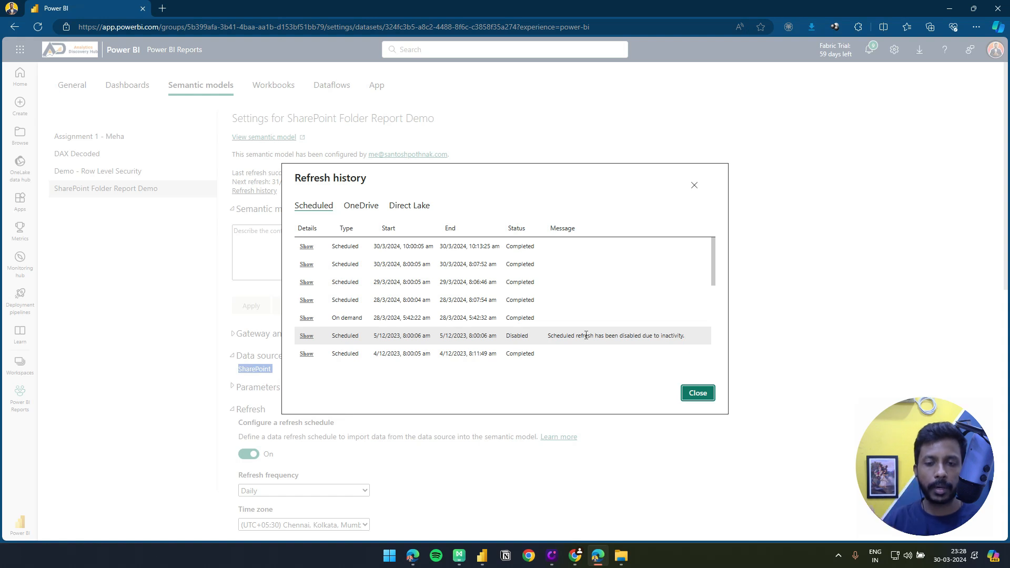
scroll(592, 303, "down", 8)
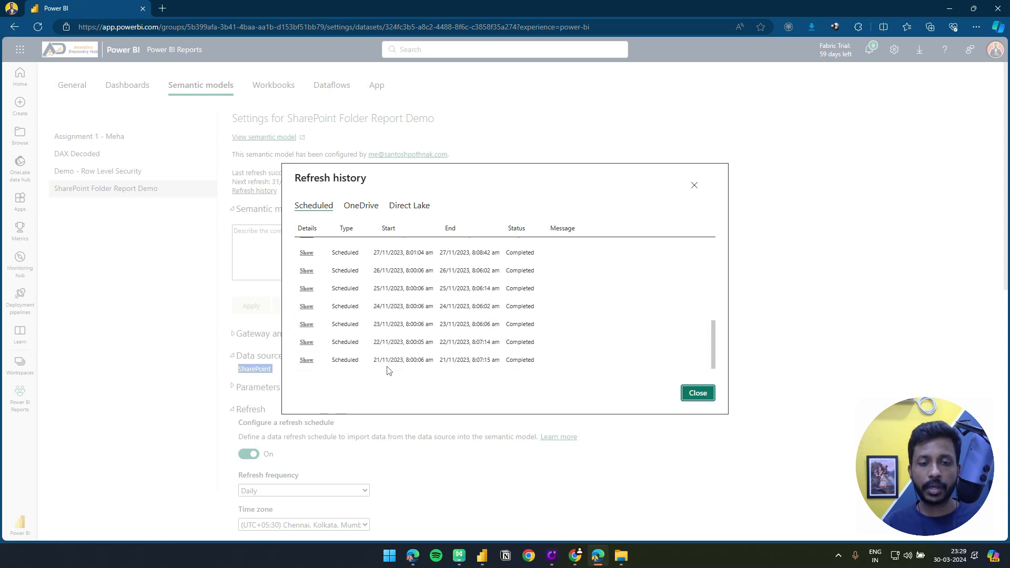
scroll(520, 367, "up", 1)
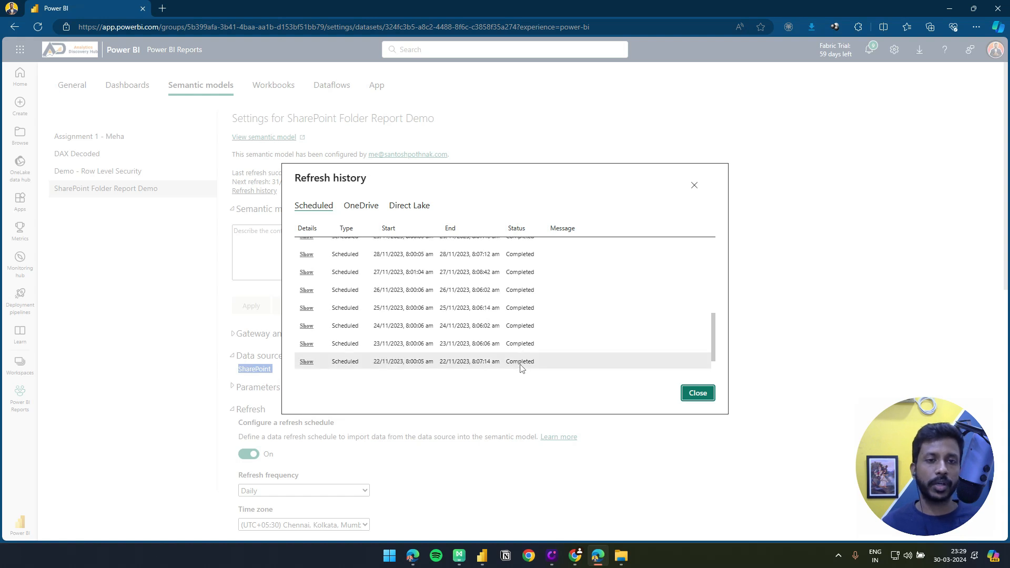
left_click(695, 187)
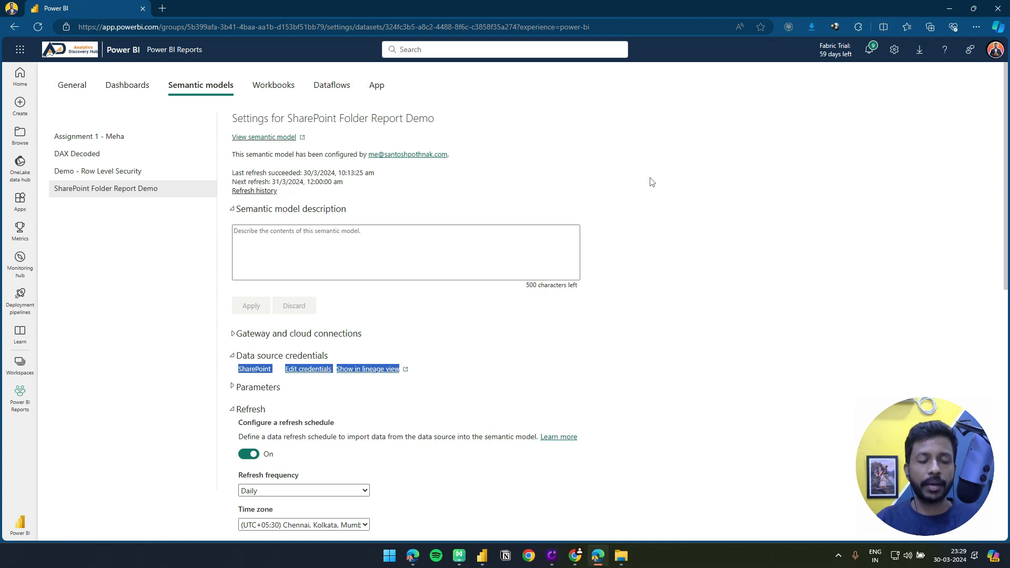
Switch to Power BI Desktop and open the data source settings of the DAX Decoded report
left_click(482, 555)
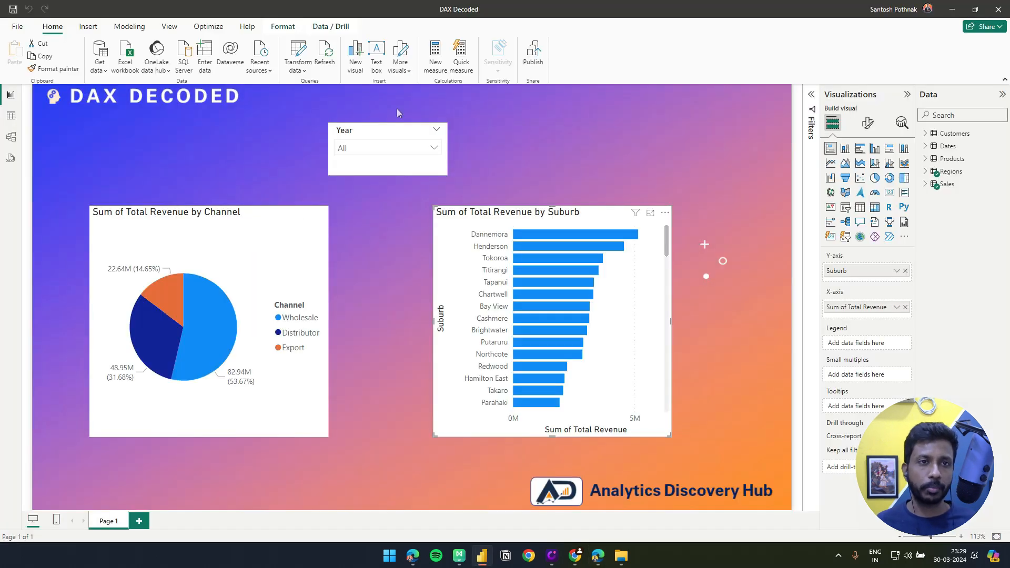
left_click(298, 68)
left_click(315, 105)
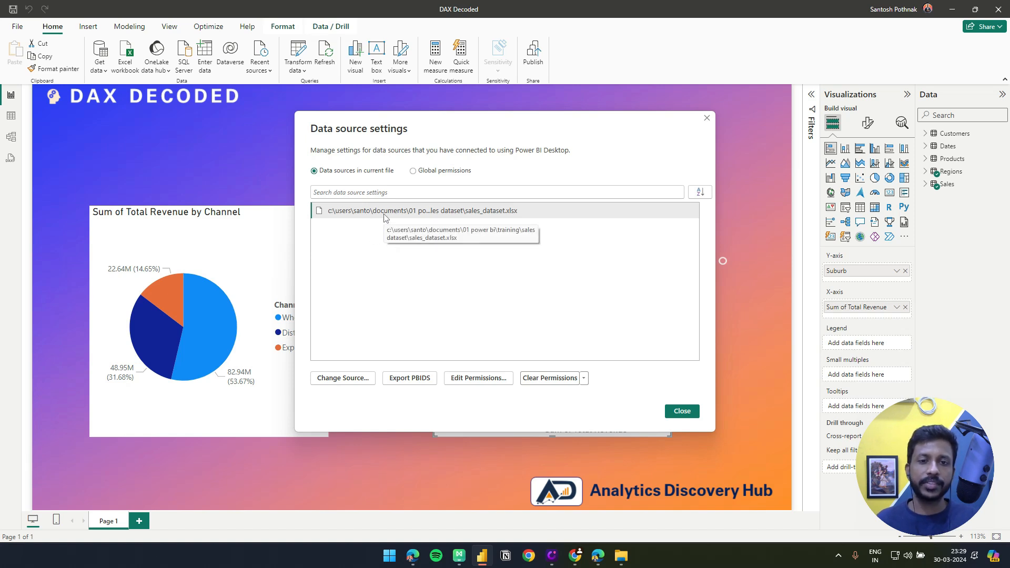
Locate the Sales_Dataset workbook in File Explorer, then return to Power BI Desktop and close the data source settings
left_click(621, 556)
left_click(351, 158)
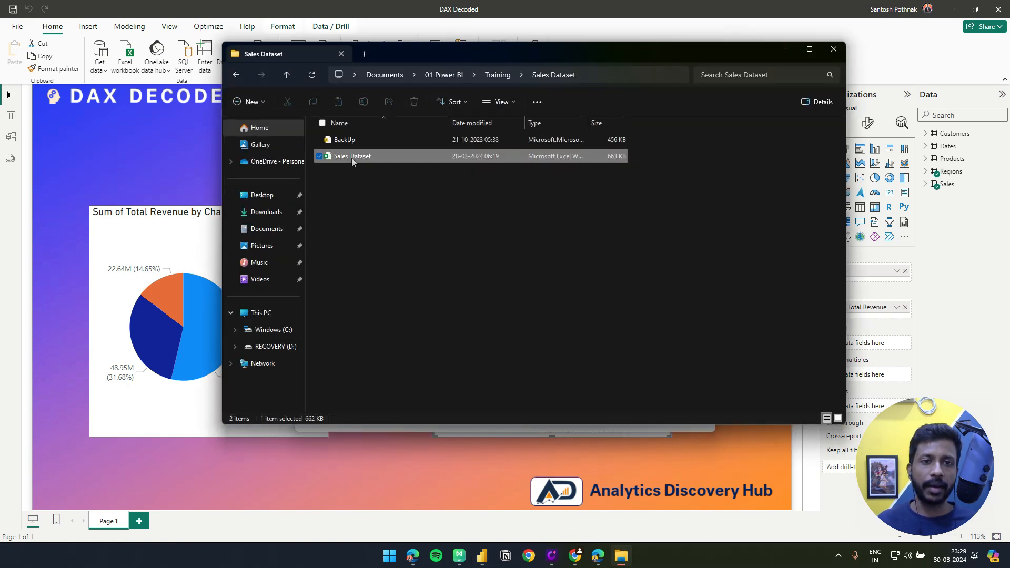
left_click(150, 146)
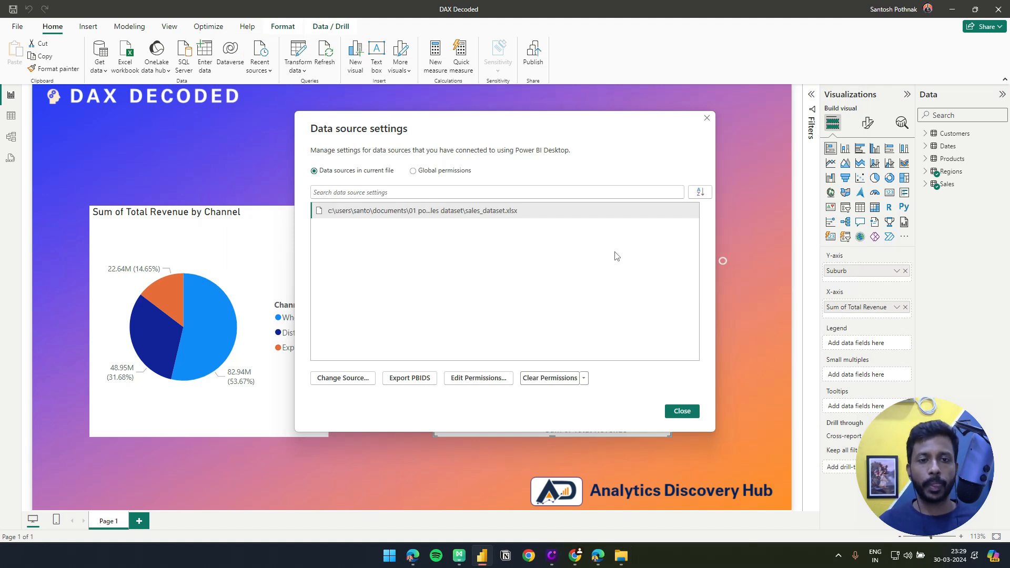
left_click(682, 411)
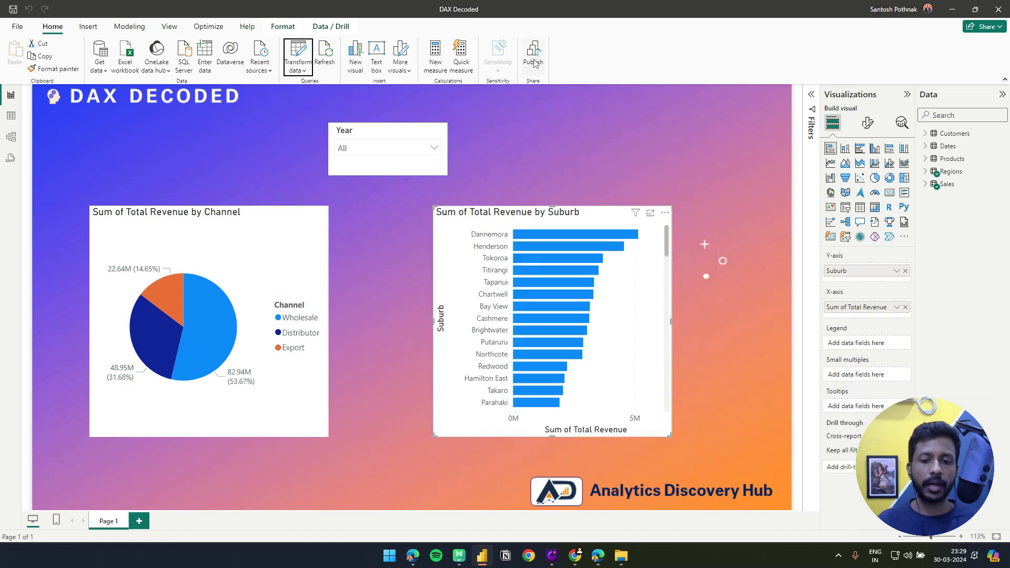
Switch back to the Power BI service in the browser and open the Power BI Reports workspace
left_click(600, 556)
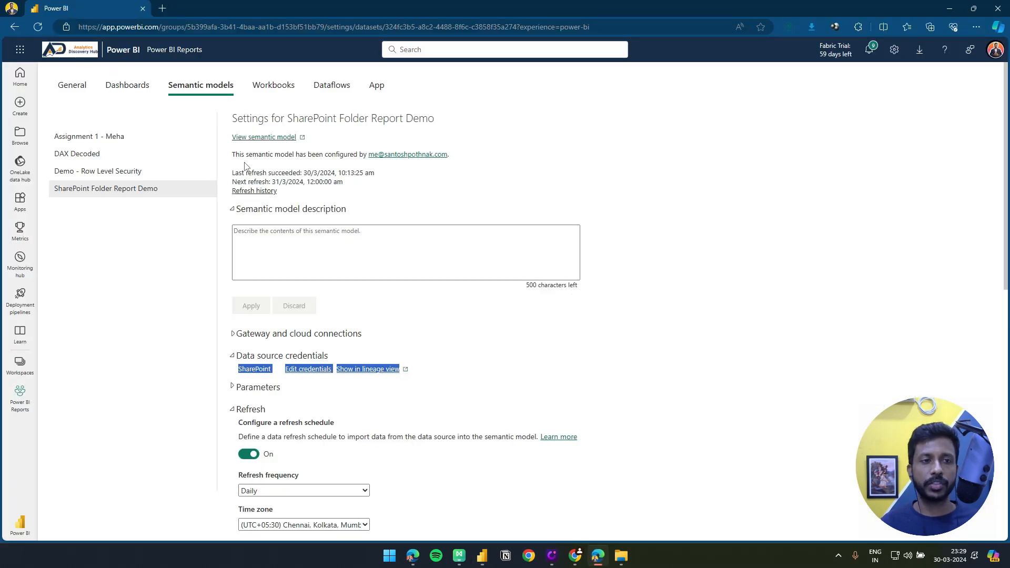
left_click(83, 89)
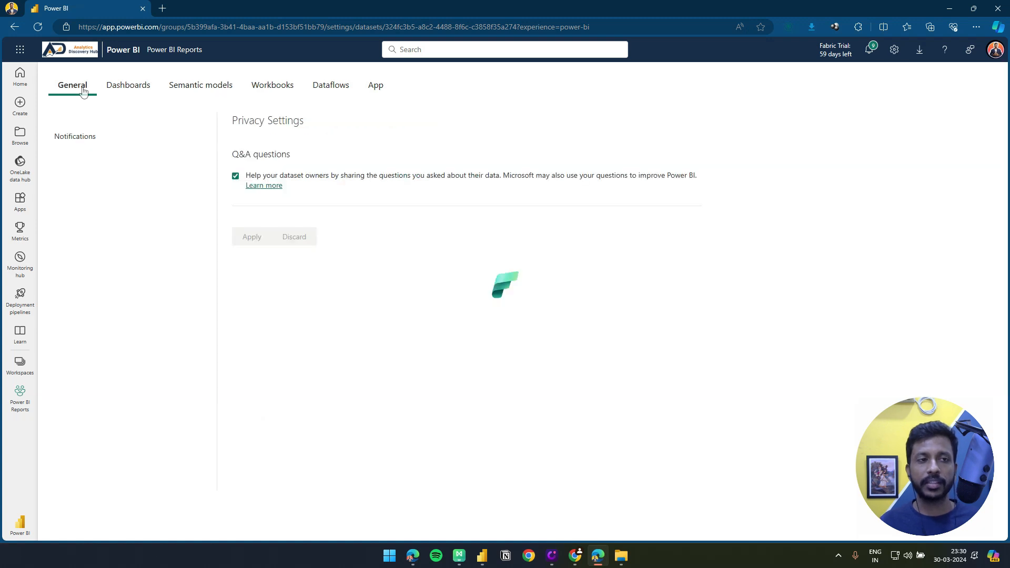
left_click(21, 364)
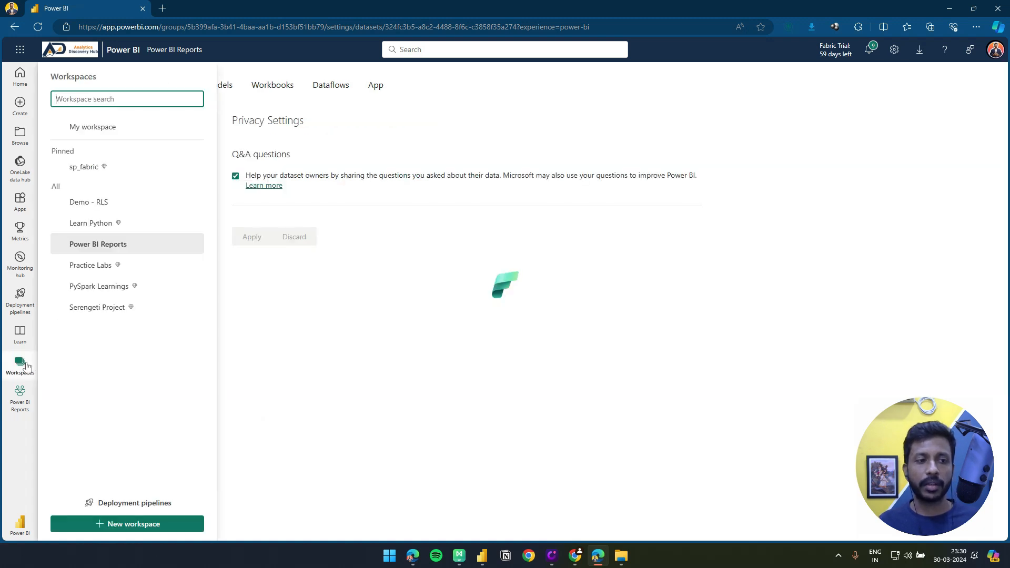
left_click(92, 244)
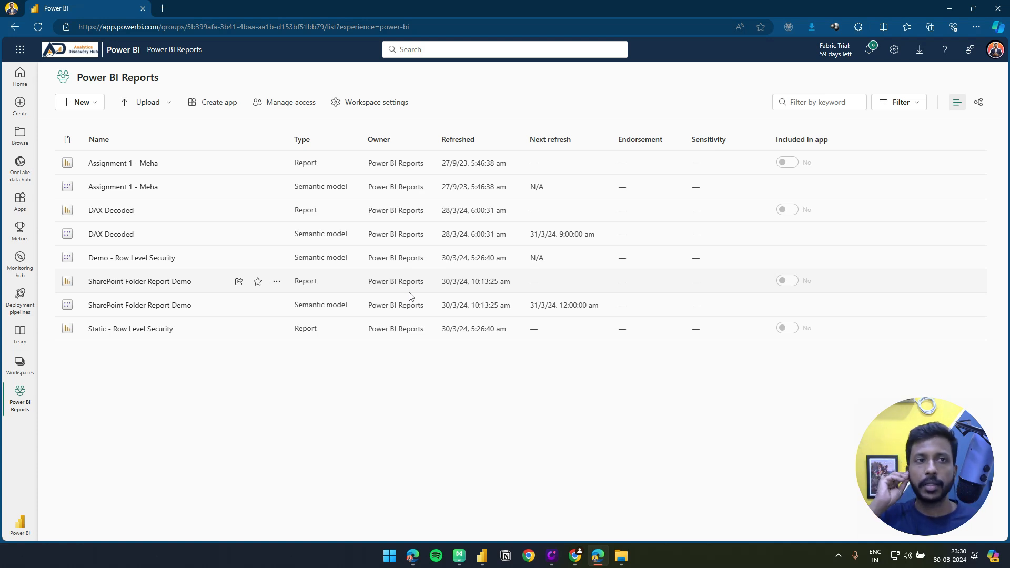
Search the web for "download data gateway power bi" in a new browser tab and open Microsoft's Power BI Gateway page
left_click(162, 7)
type("dow")
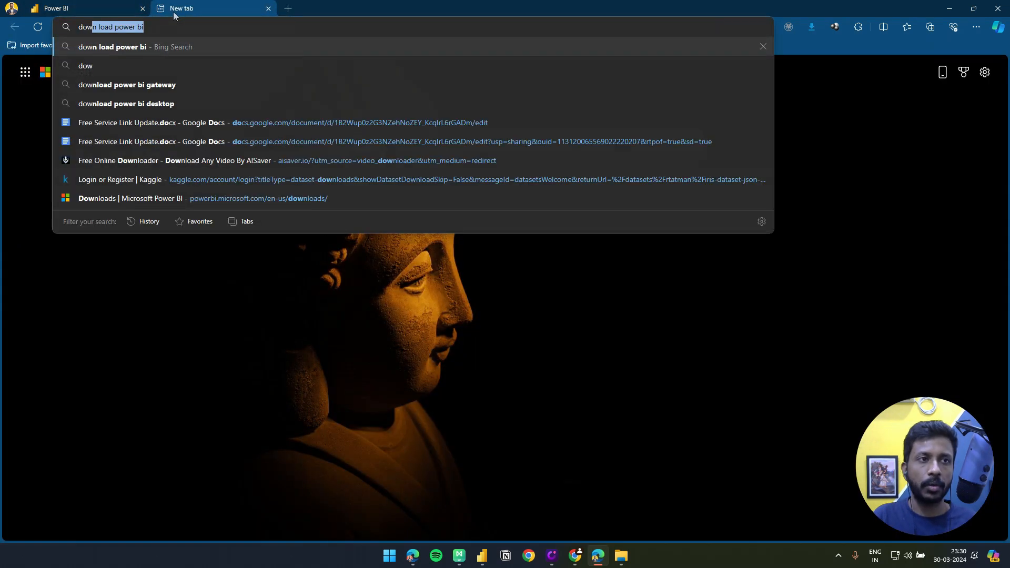
type("nload data gate")
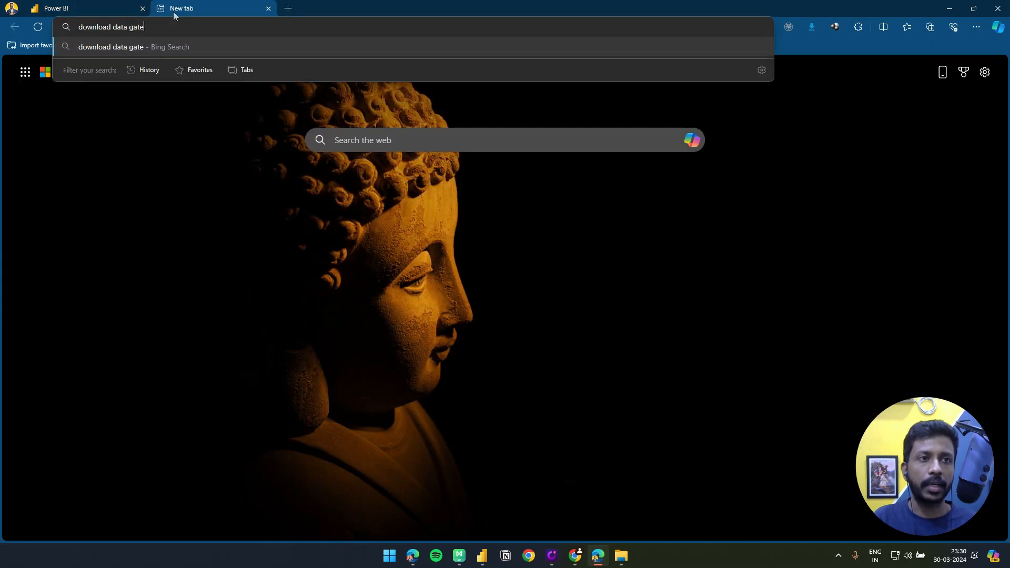
type("way power bi")
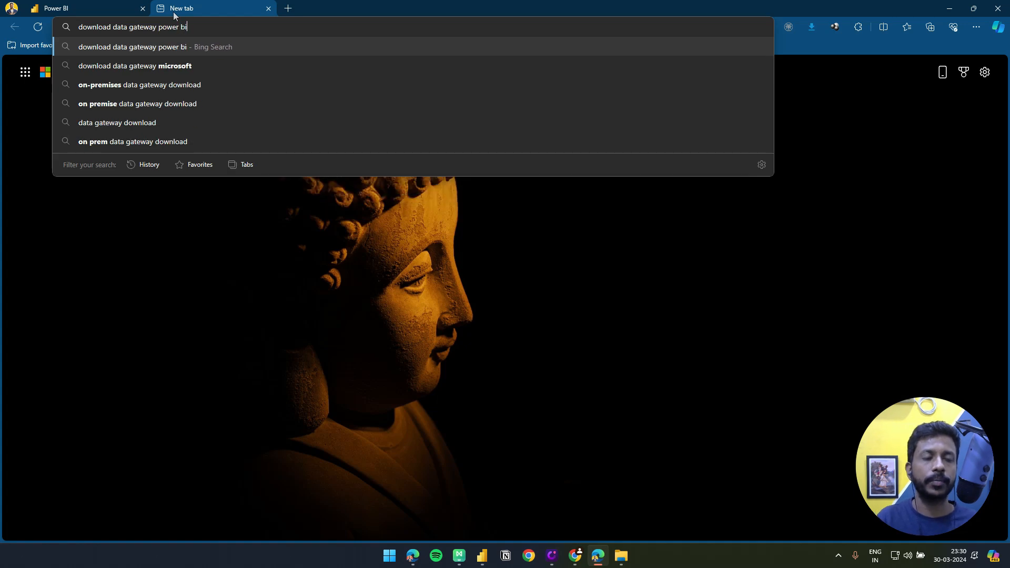
key("Return")
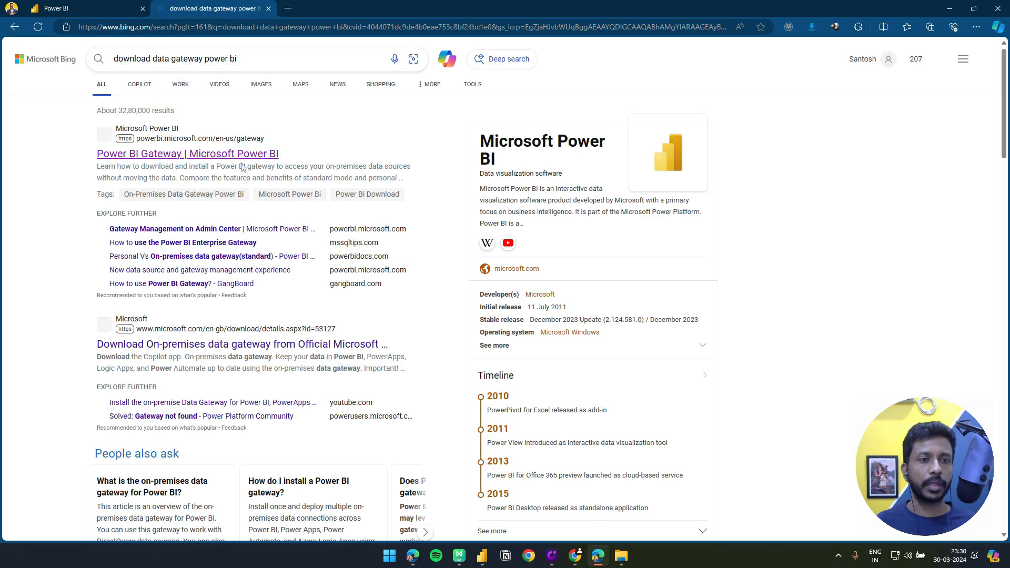
left_click(241, 161)
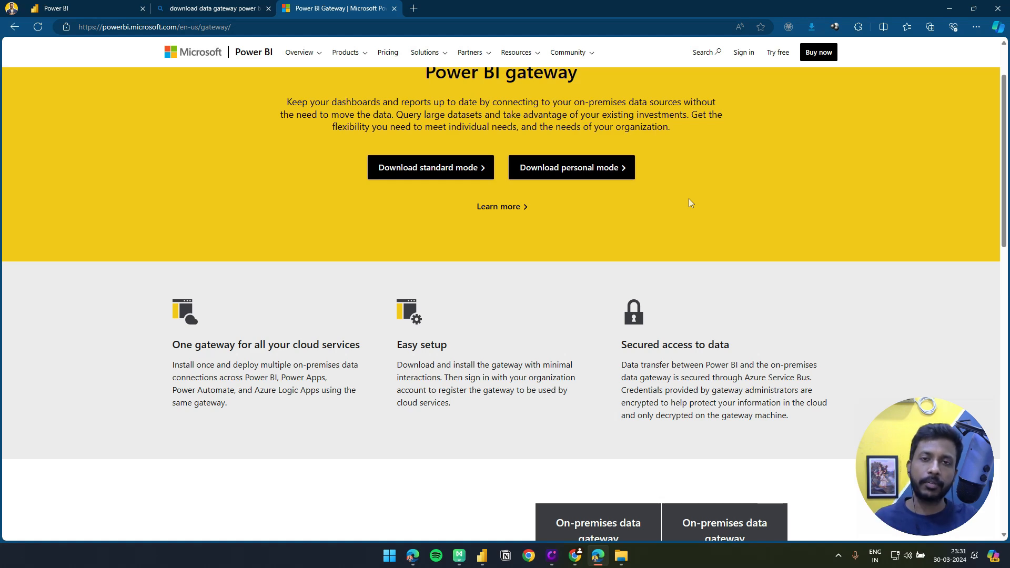
Examine the comparison of the on-premises data gateway's standard and personal modes, including supported cloud services, scheduled refresh and DirectQuery
scroll(726, 192, "up", 2)
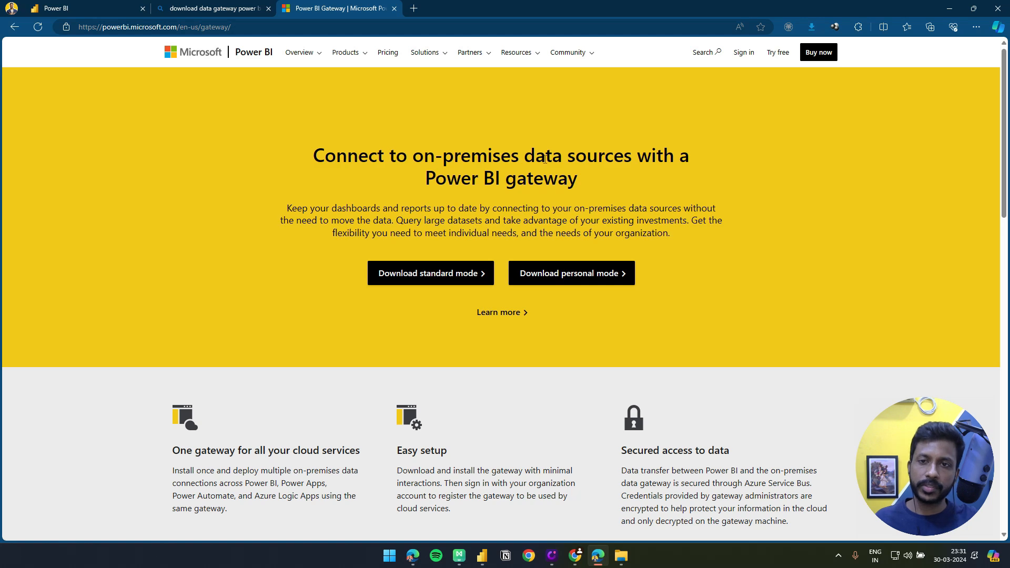
scroll(638, 210, "down", 6)
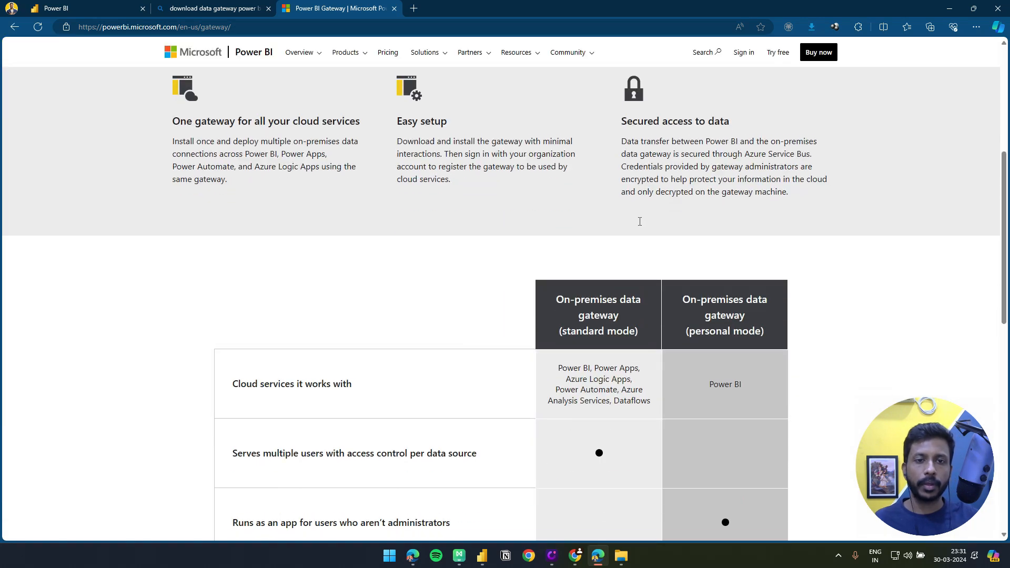
scroll(639, 222, "up", 2)
scroll(281, 248, "down", 4)
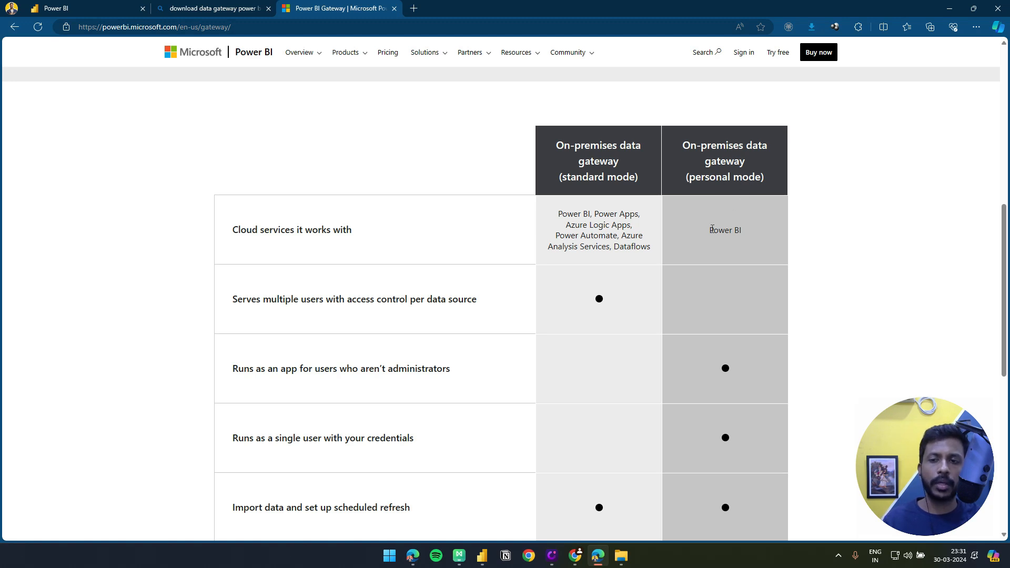
left_click_drag(711, 230, 747, 230)
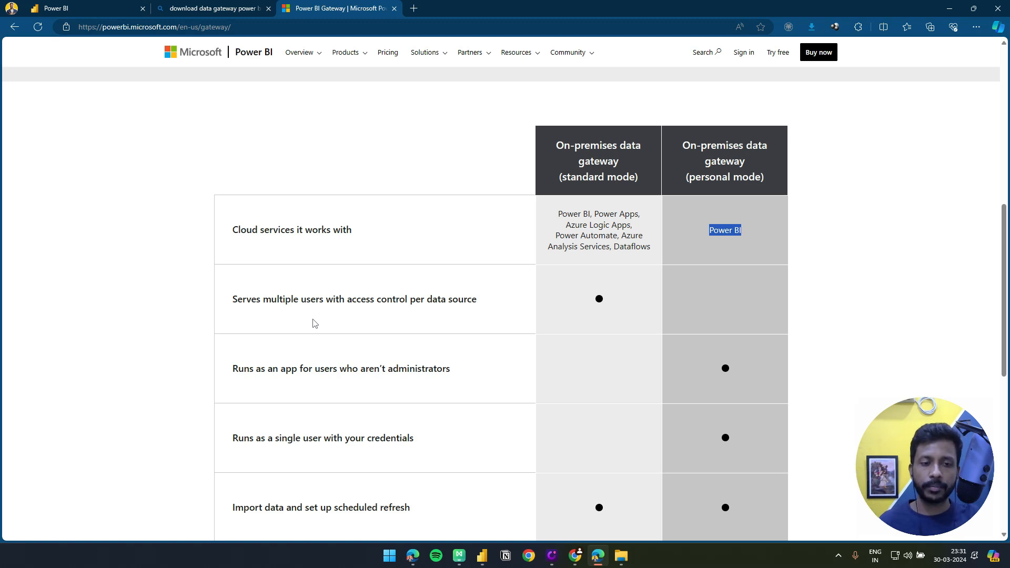
scroll(263, 257, "down", 2)
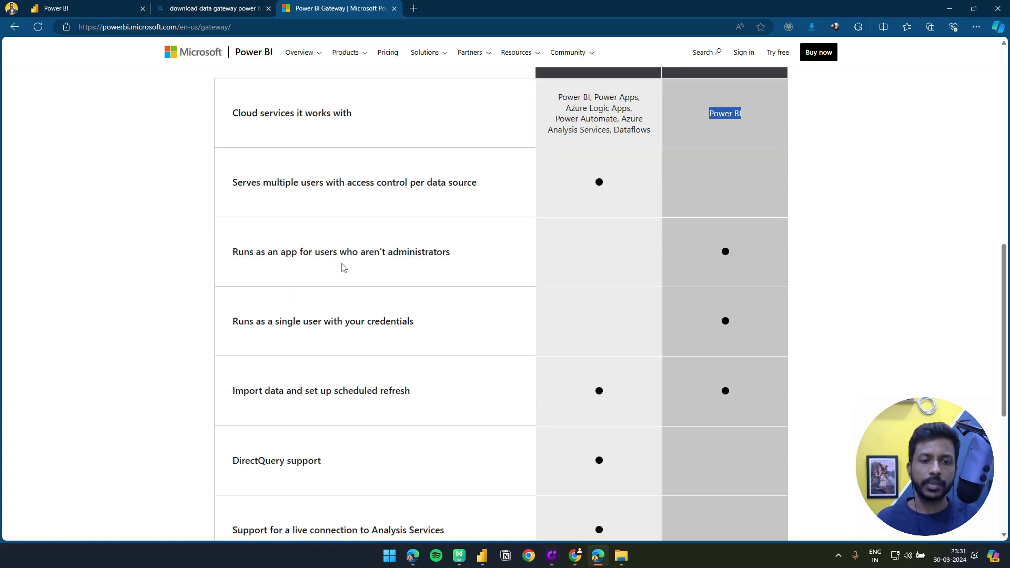
scroll(344, 271, "down", 3)
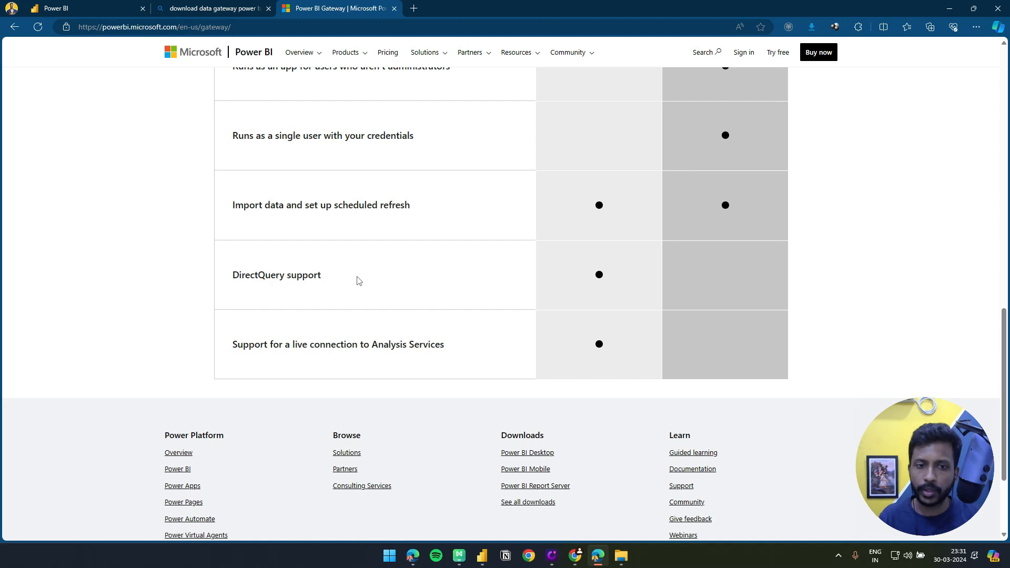
scroll(368, 293, "up", 5)
scroll(375, 296, "up", 1)
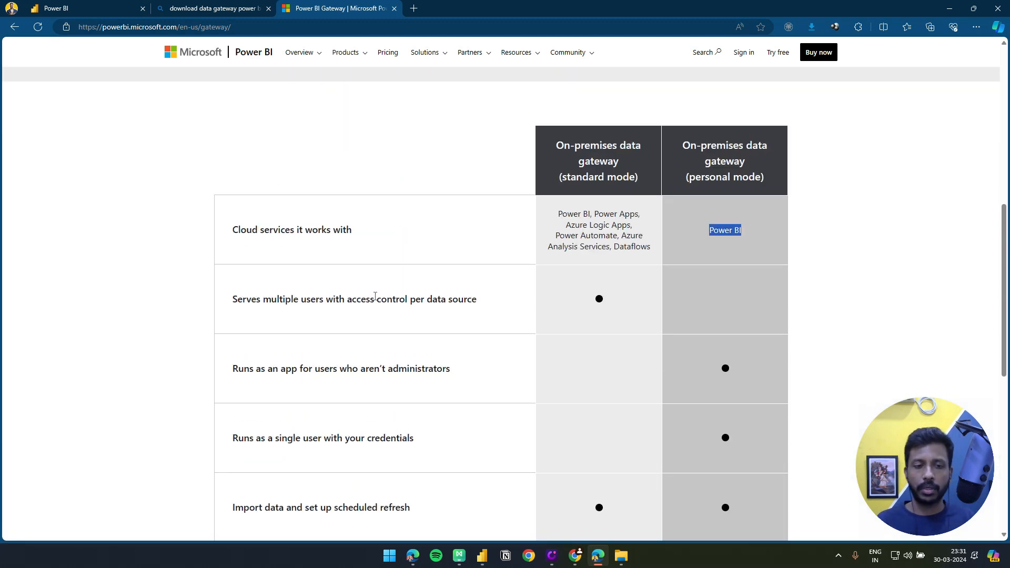
scroll(375, 298, "up", 2)
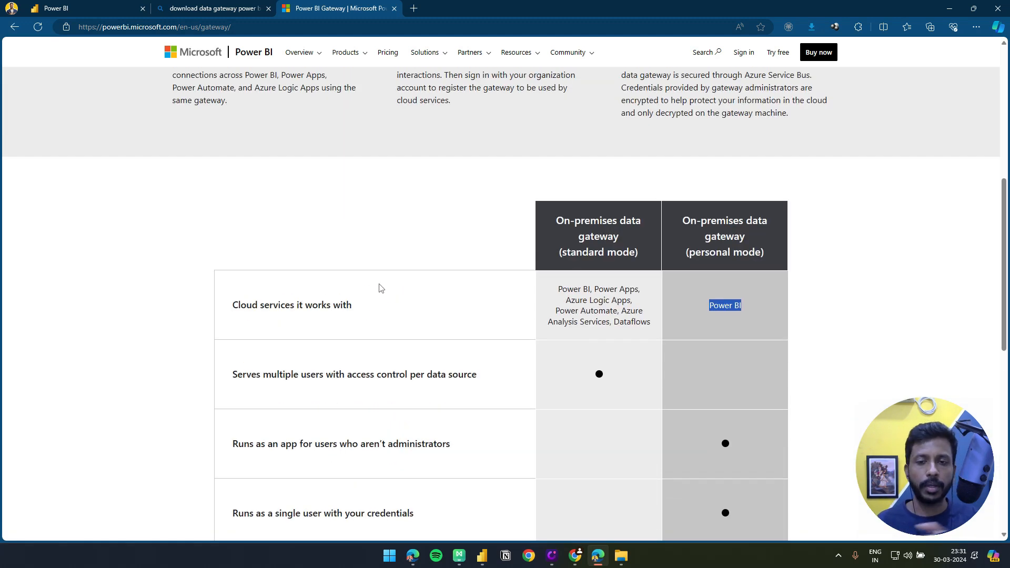
scroll(377, 295, "down", 4)
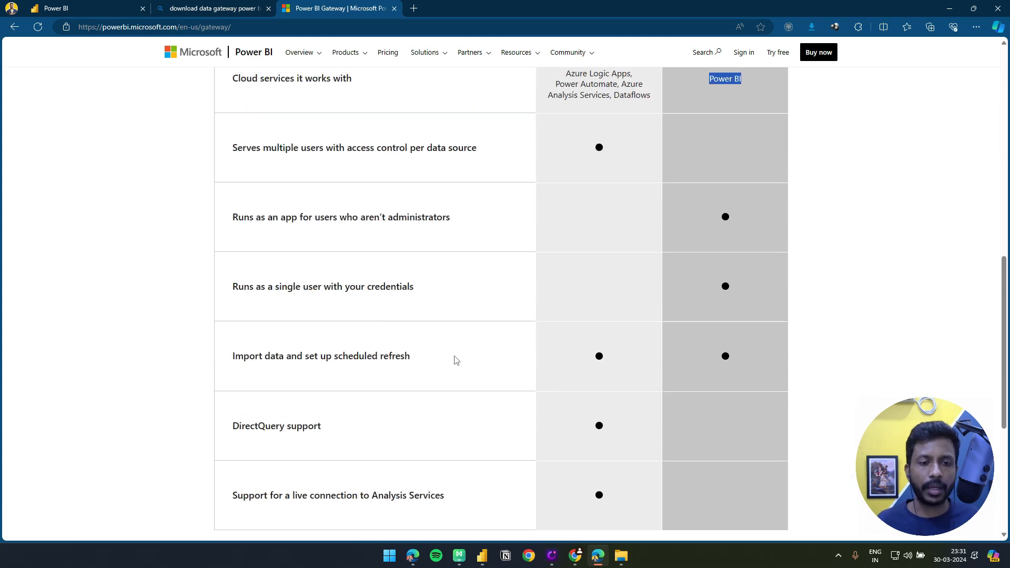
scroll(457, 365, "down", 2)
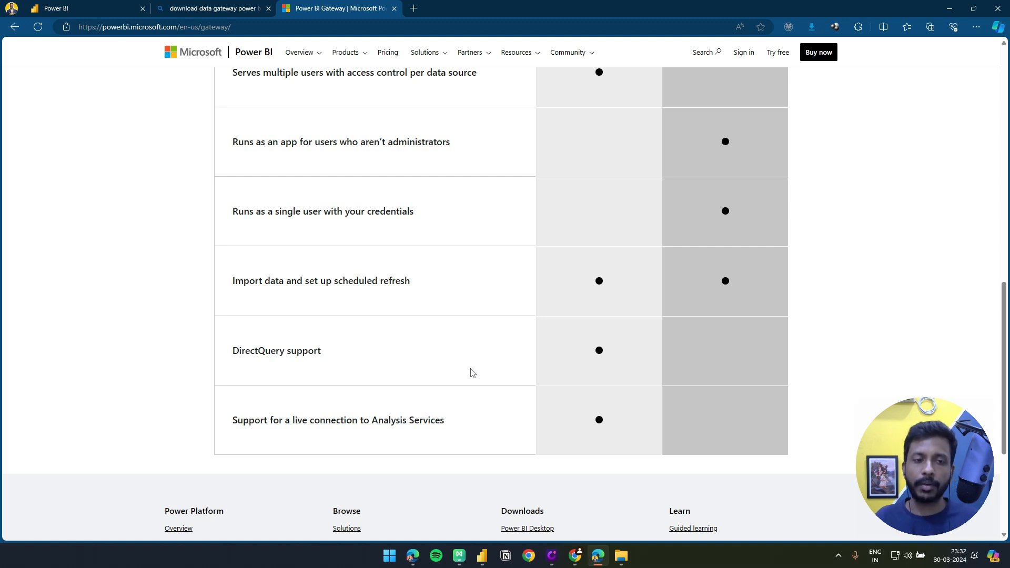
scroll(471, 372, "up", 6)
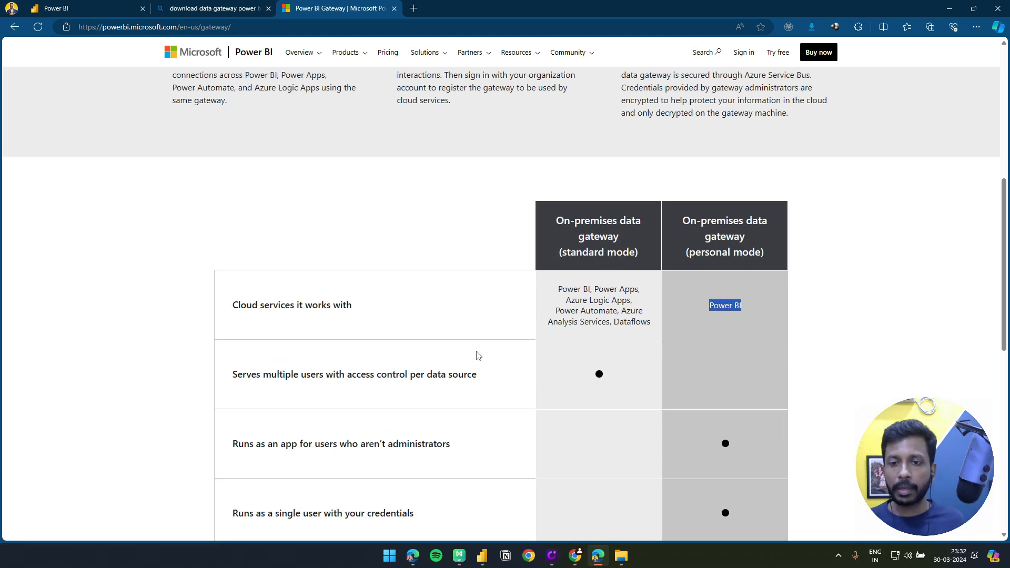
scroll(469, 349, "up", 8)
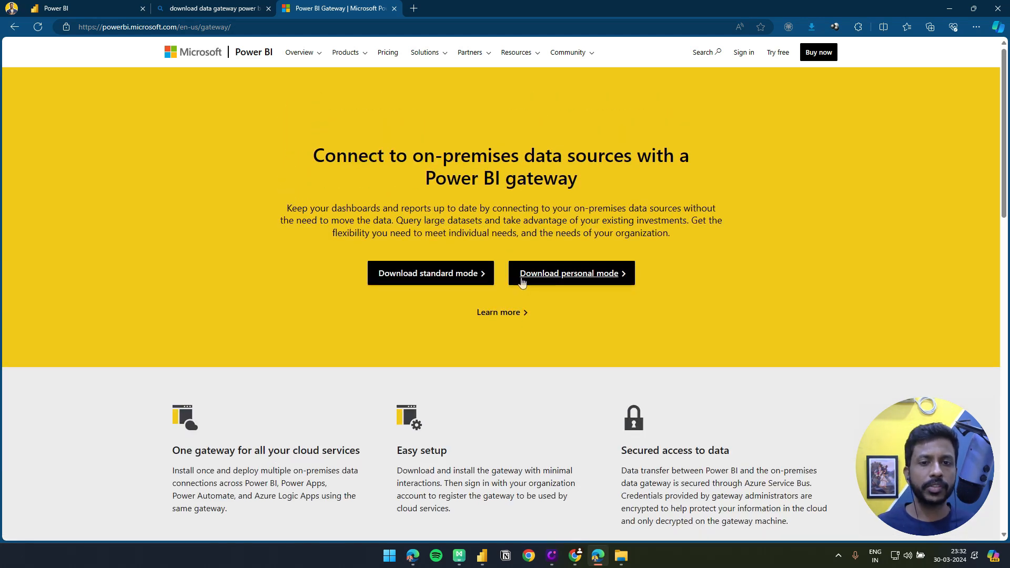
Download the standard mode gateway installer from the Power BI Gateway page
scroll(570, 297, "down", 3)
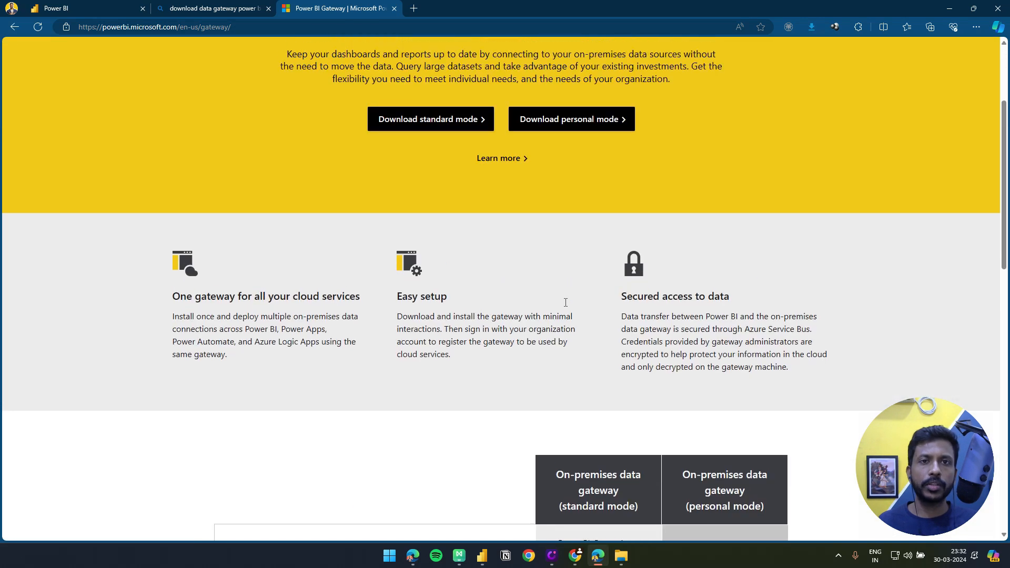
left_click(435, 94)
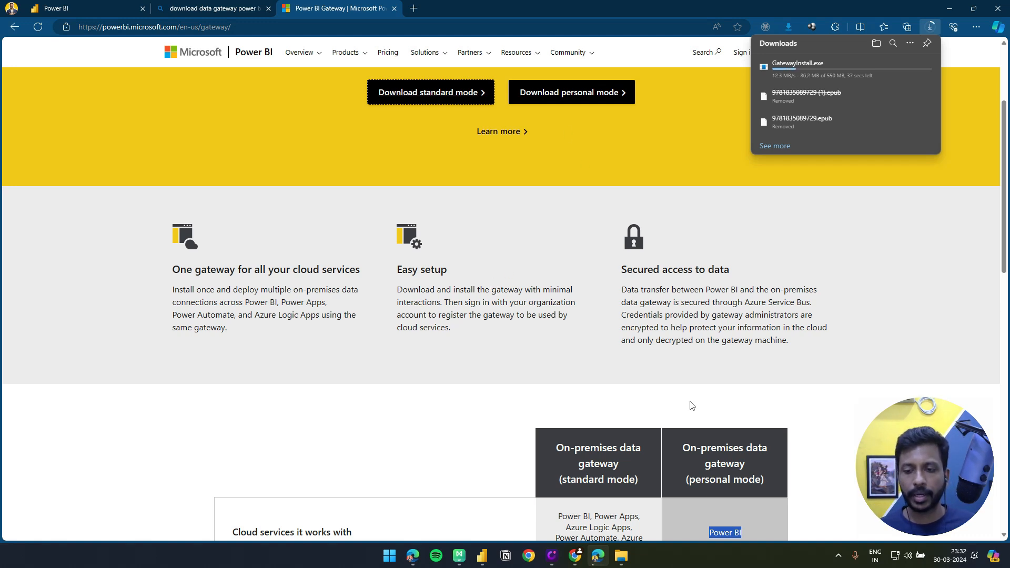
scroll(689, 414, "down", 4)
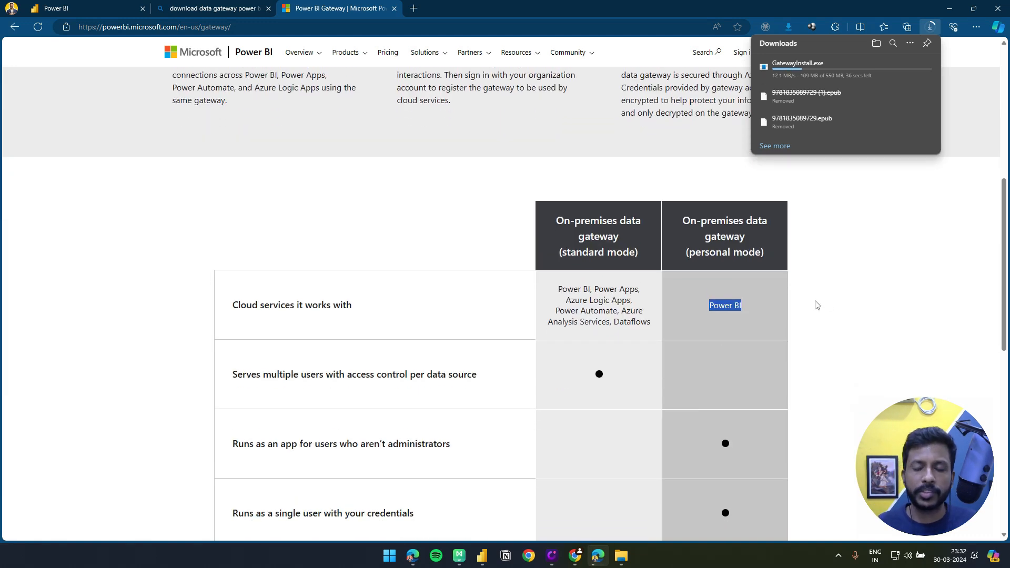
scroll(802, 326, "up", 7)
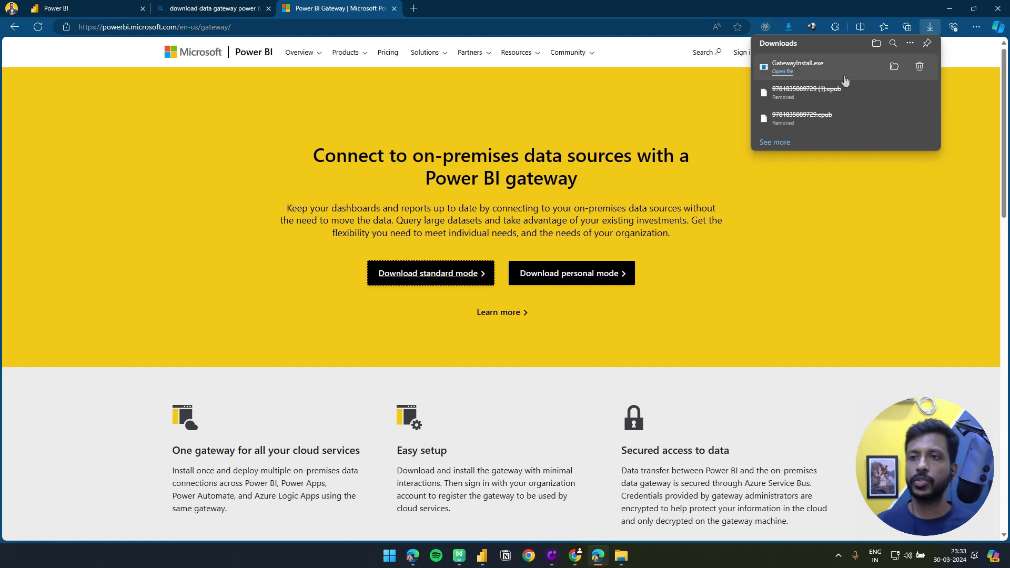
Run GatewayInstall from the Downloads folder, accept the terms of use and install the on-premises data gateway to the default location
left_click(894, 67)
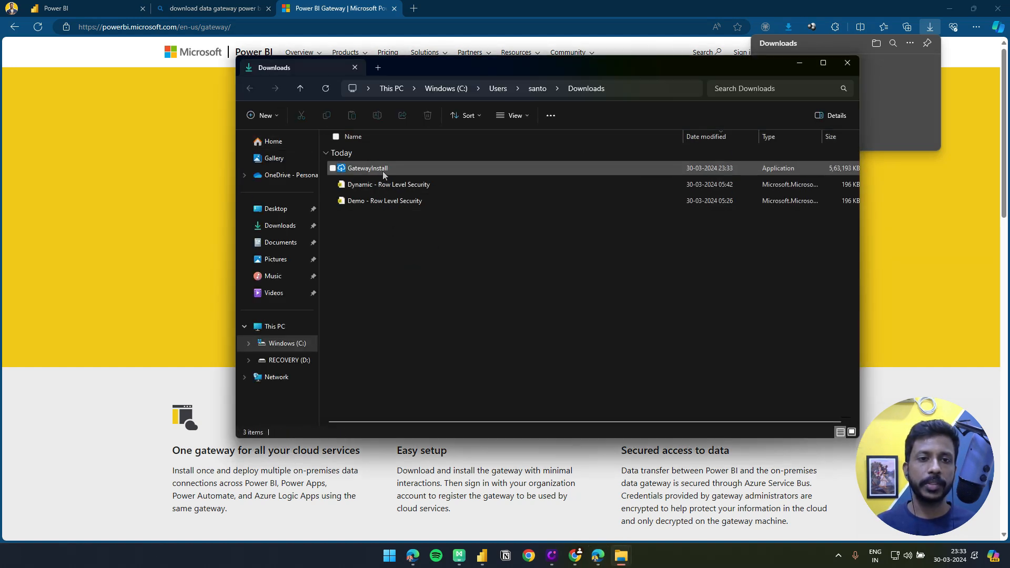
double_click(383, 171)
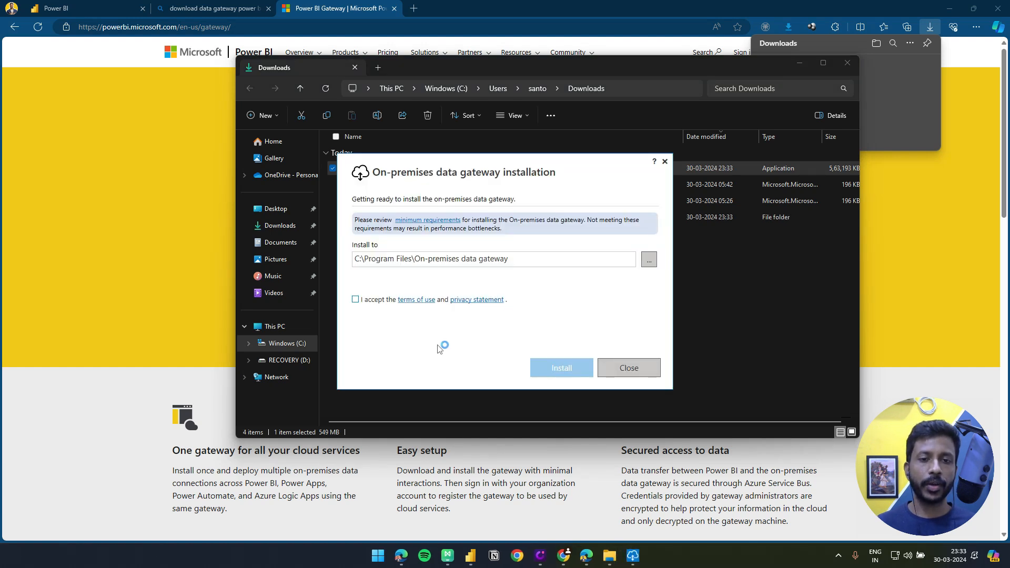
left_click(355, 300)
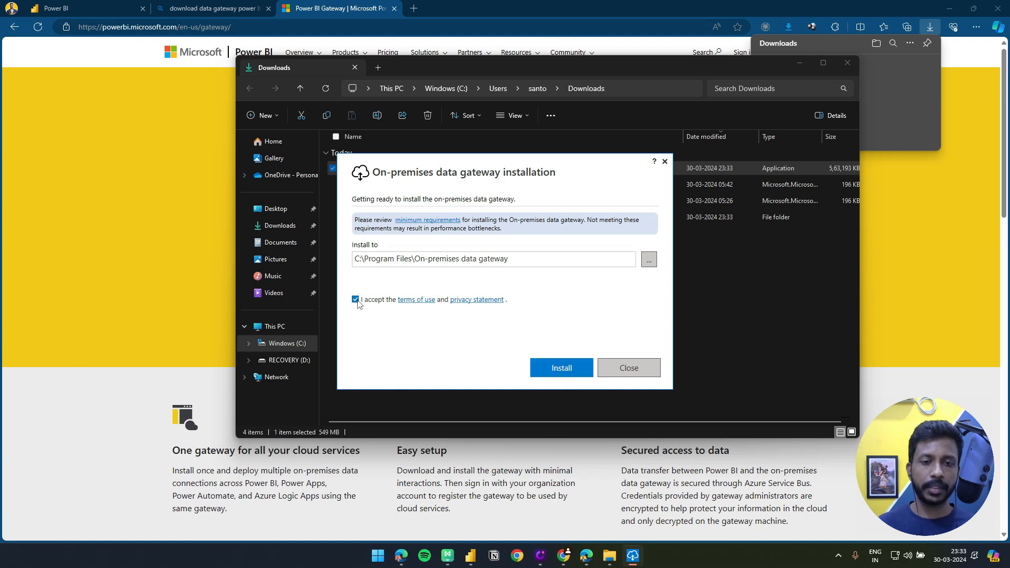
left_click(573, 375)
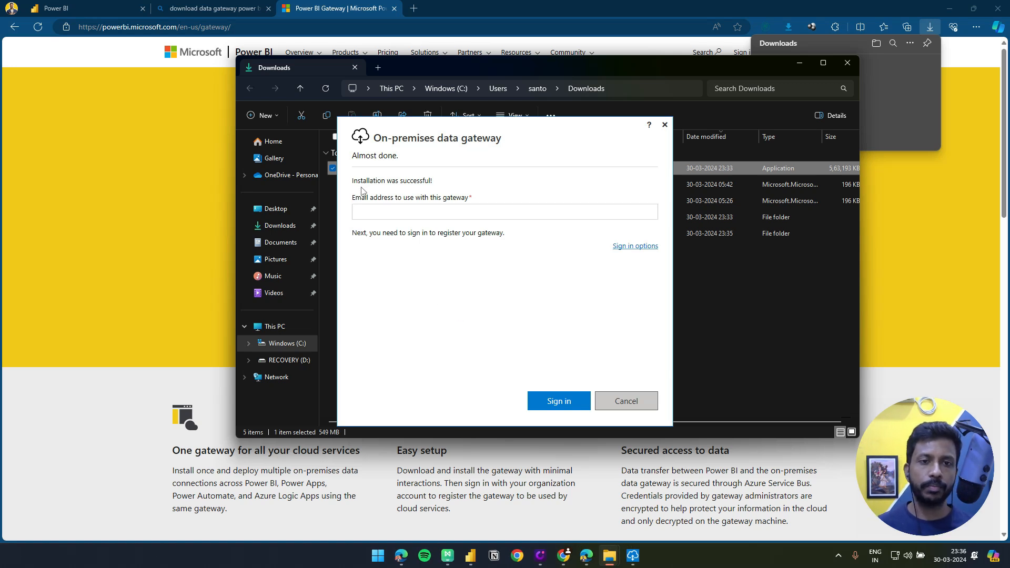
Copy the account e-mail from the Power BI service into the gateway's e-mail field and sign in with that account
left_click(433, 214)
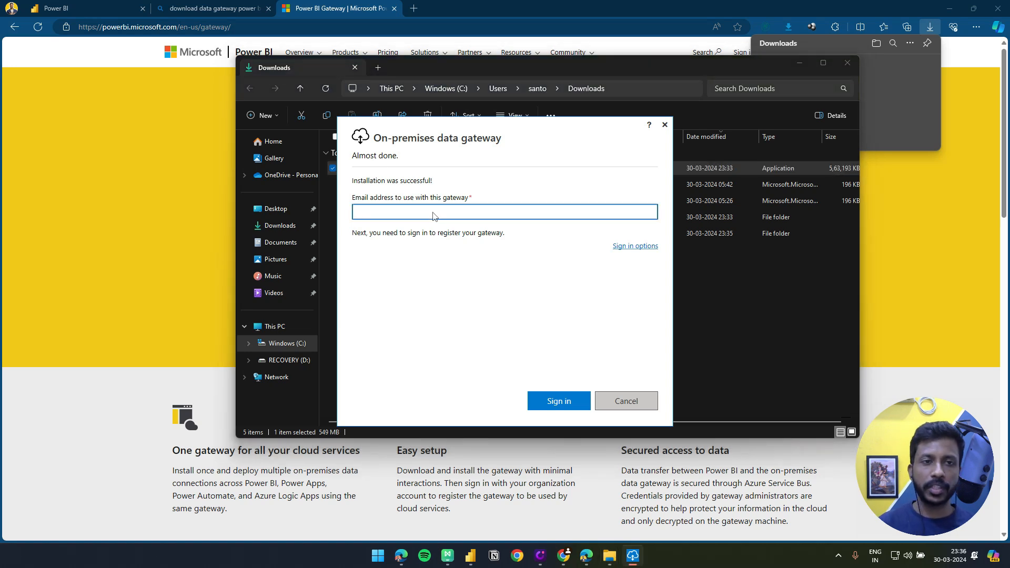
left_click(121, 5)
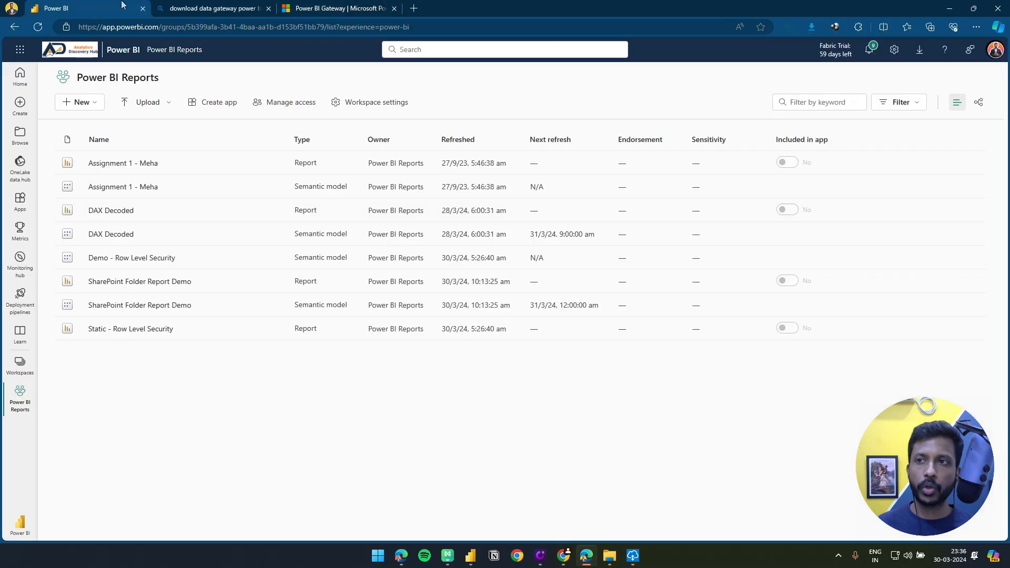
left_click(1003, 49)
left_click_drag(876, 97, 951, 107)
key("ctrl+c")
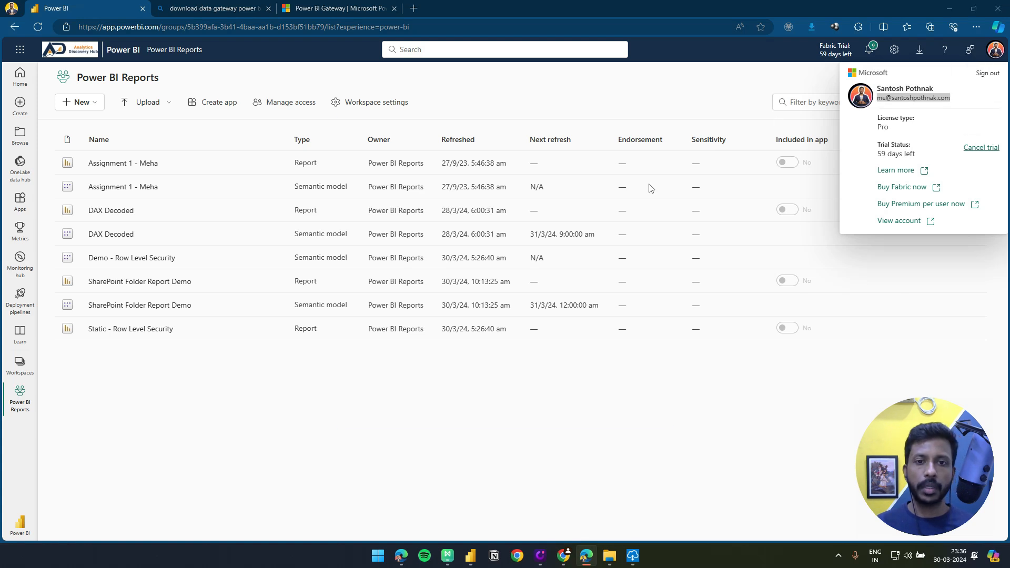
key("alt+Tab")
key("ctrl+v")
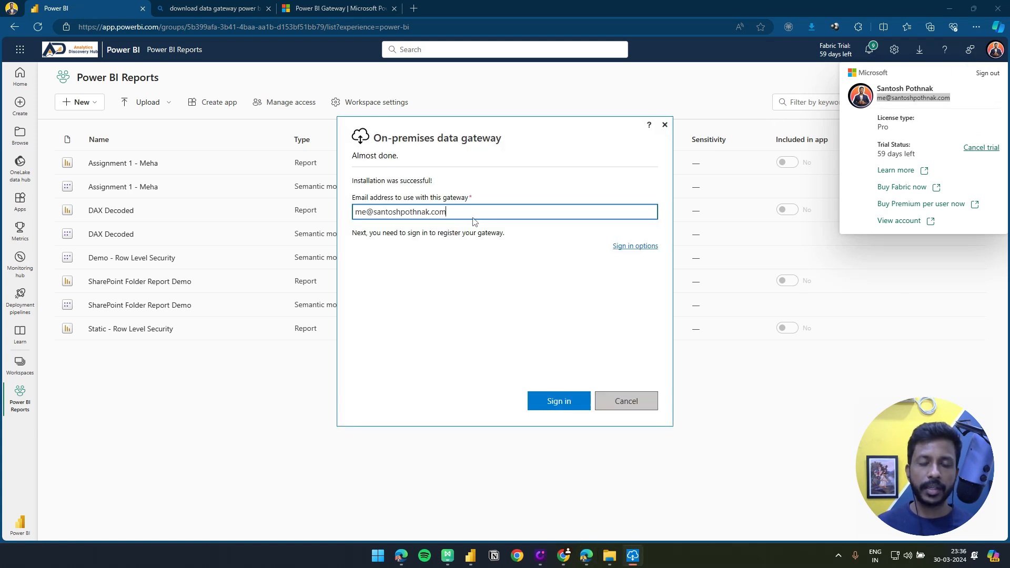
left_click(566, 402)
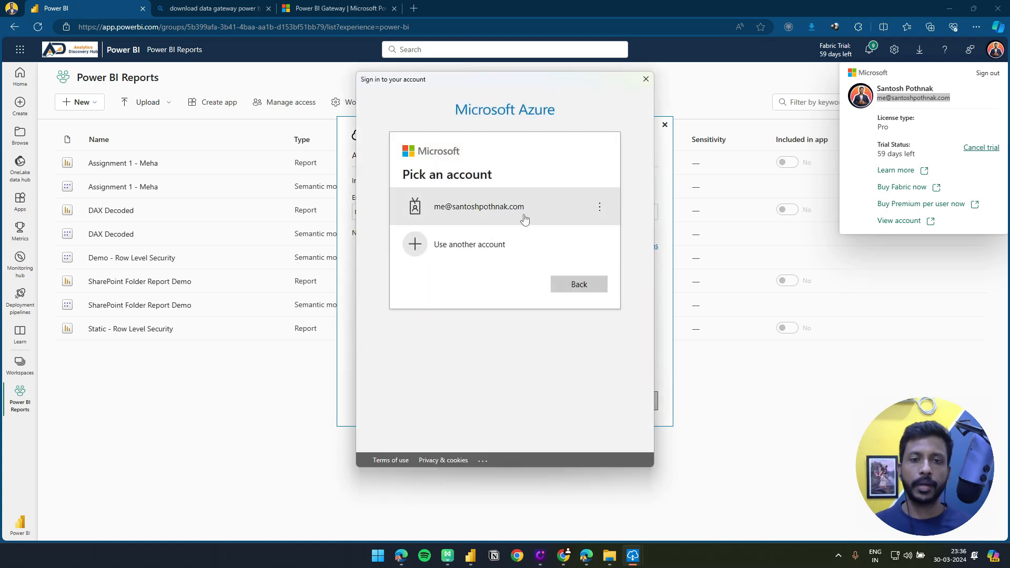
left_click(525, 217)
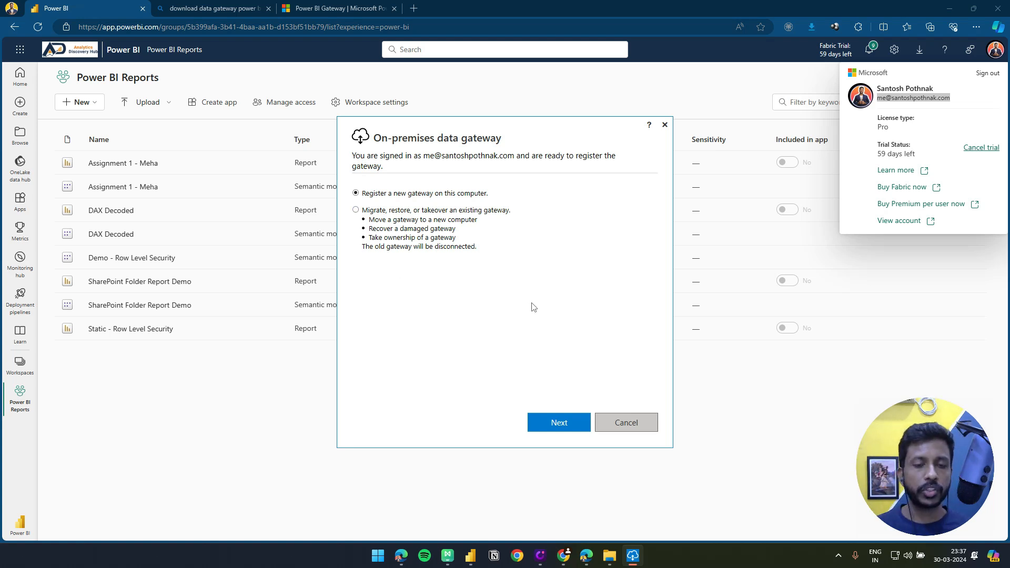
Choose to register a new gateway on this computer and name it AnalyticsDiscoveryHubGateway
left_click(550, 423)
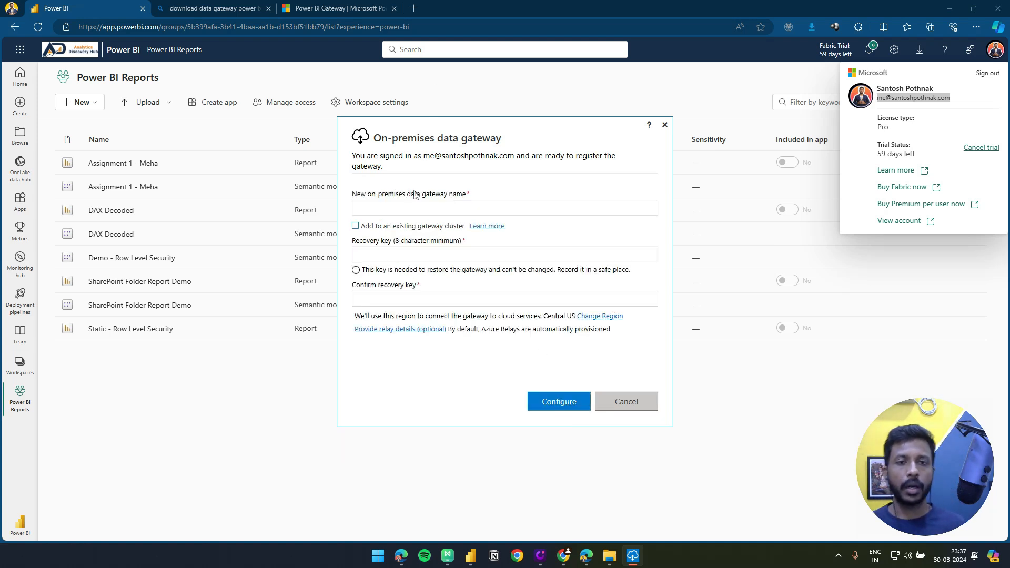
left_click(415, 208)
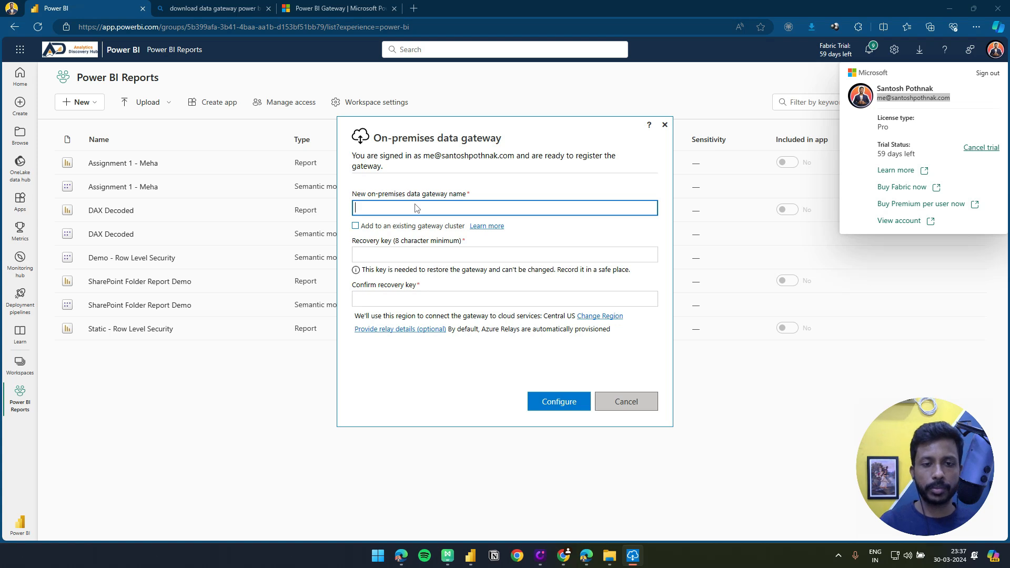
type("DiscoveryH")
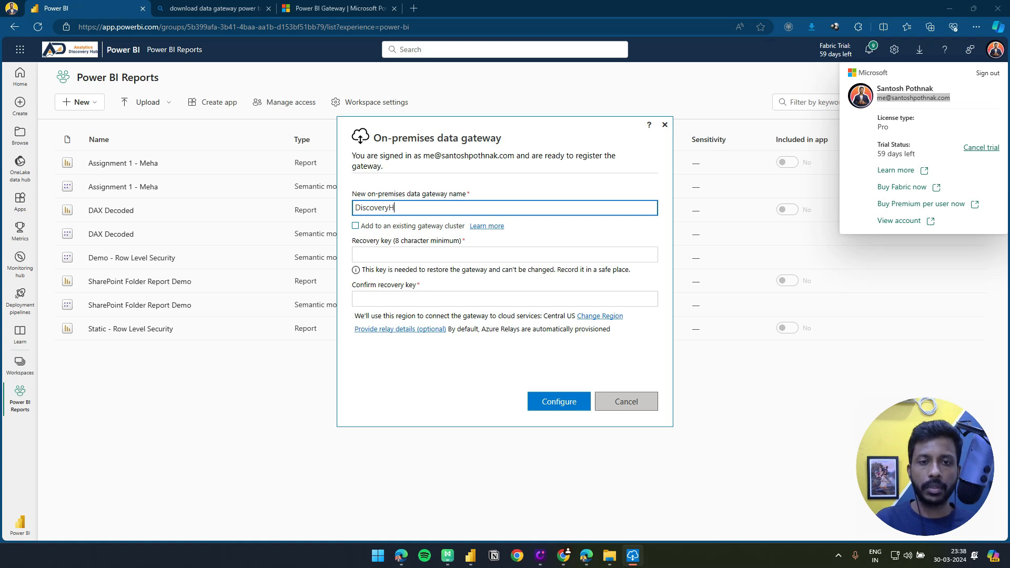
type("ub")
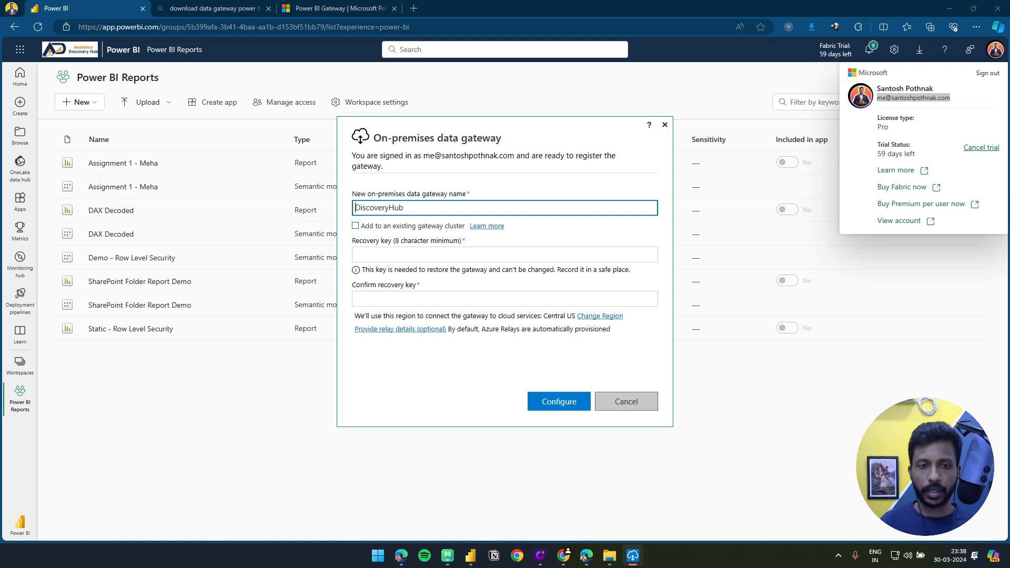
type("Analytics")
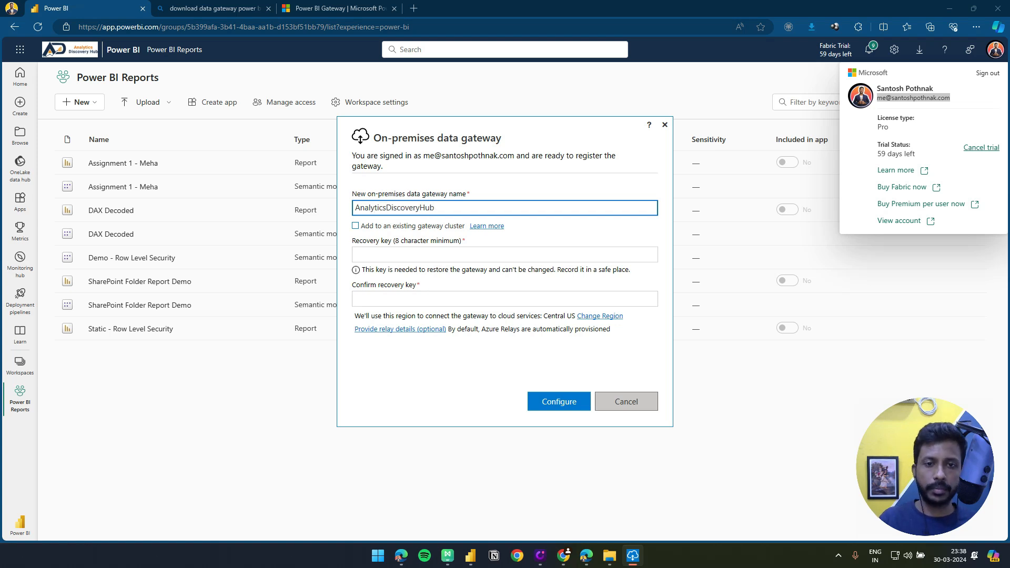
type("Gat")
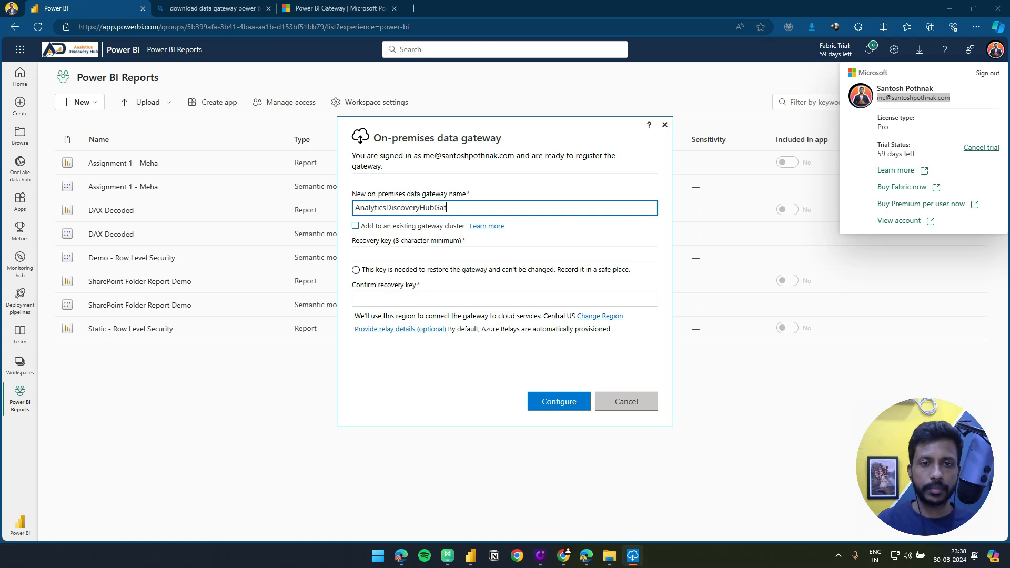
type("eway")
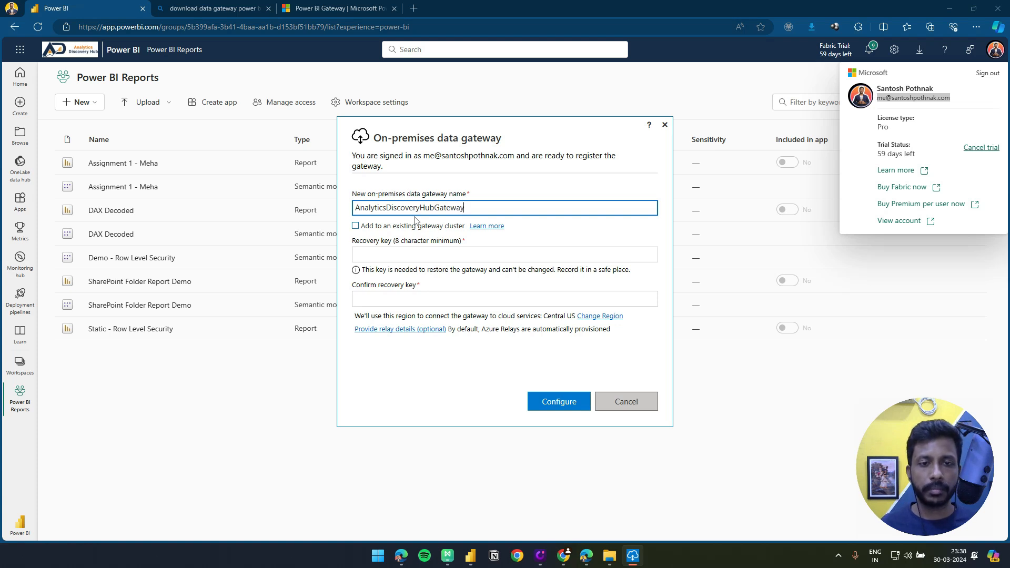
Try to configure the gateway by entering a recovery key and its confirmation
left_click(409, 258)
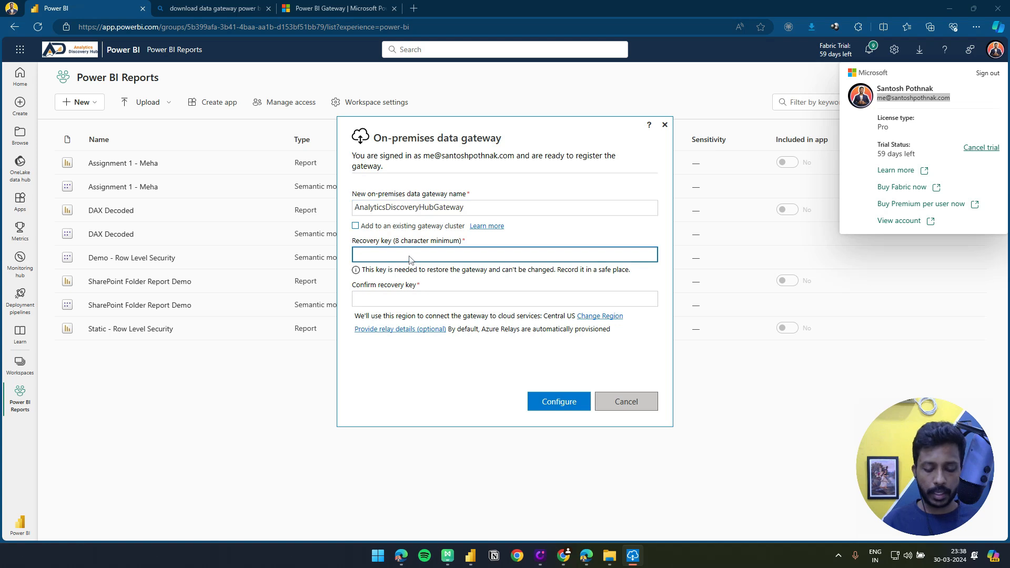
type("*********")
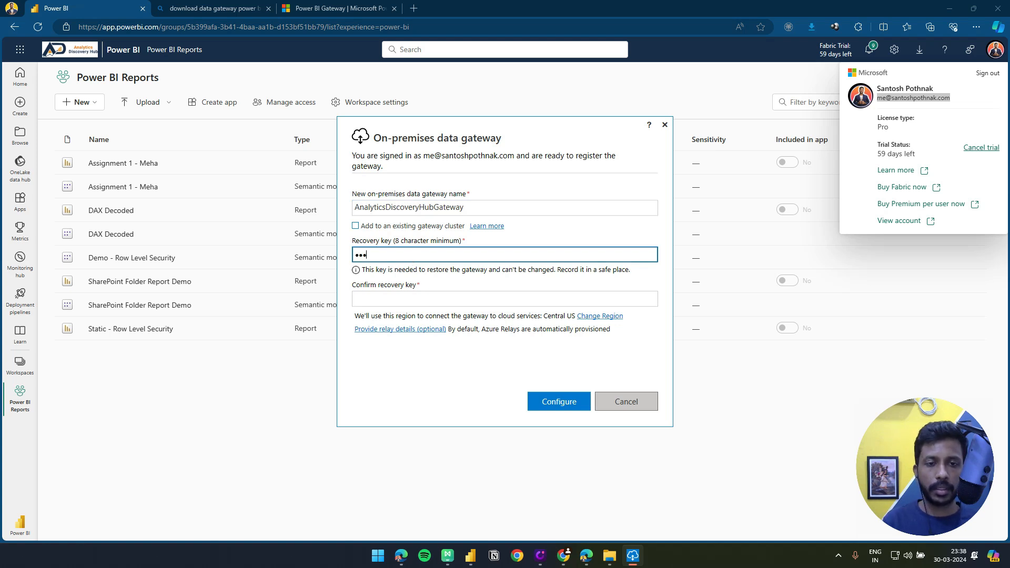
key("Tab")
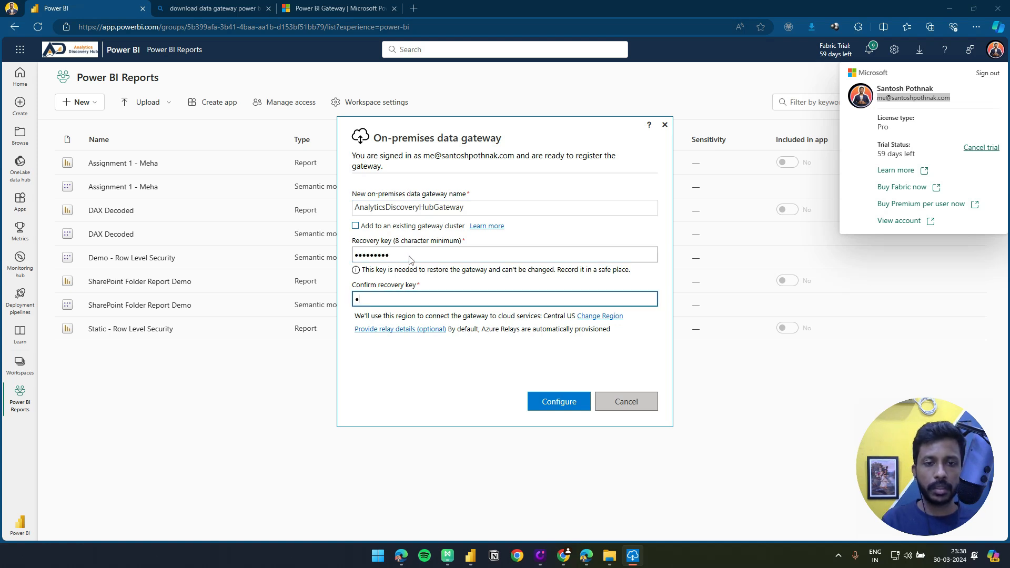
type("*********")
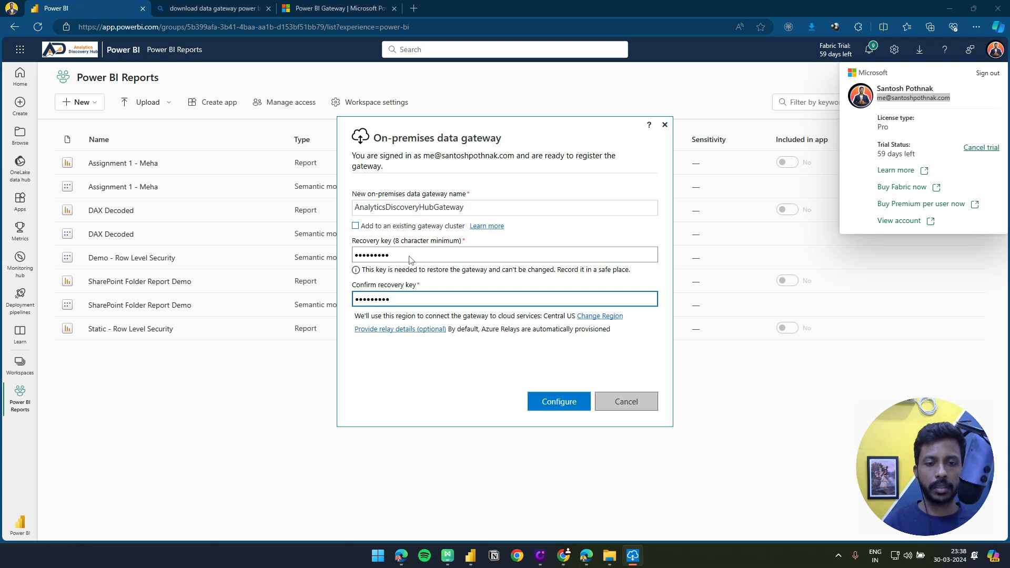
left_click(542, 403)
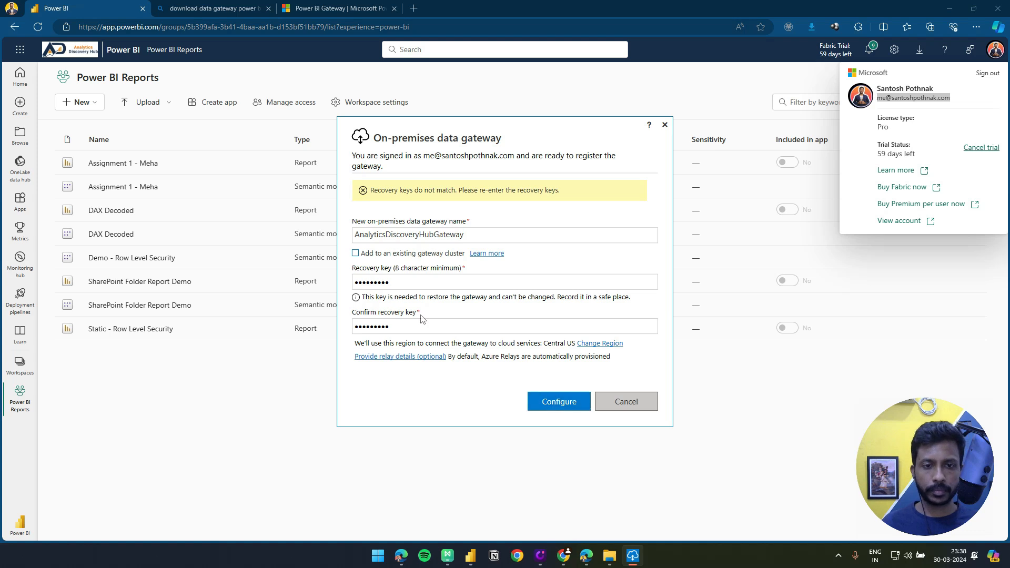
Re-enter the recovery key in both the recovery key and confirmation fields, configure the gateway and close its window
left_click_drag(417, 288, 346, 283)
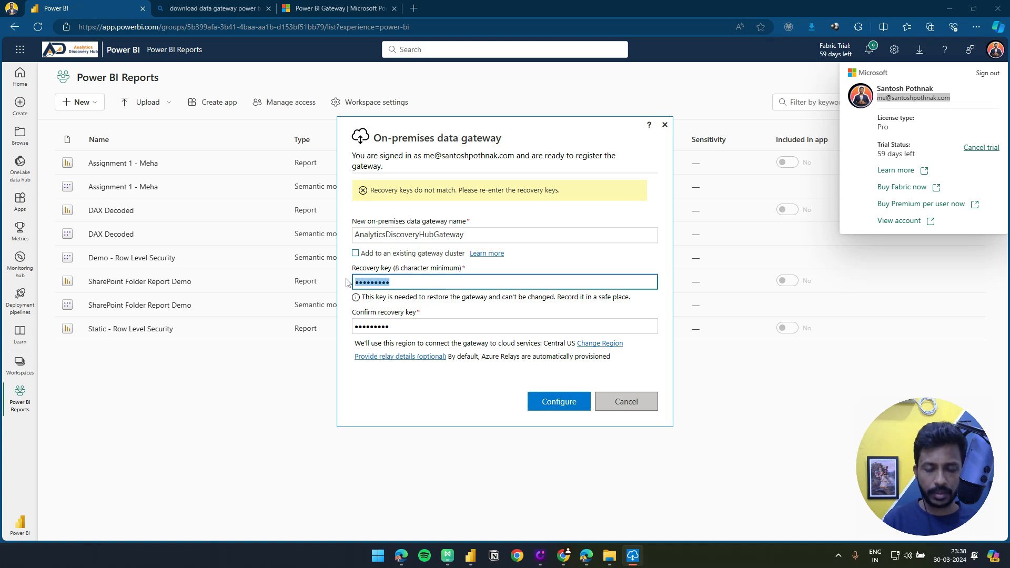
type("*********")
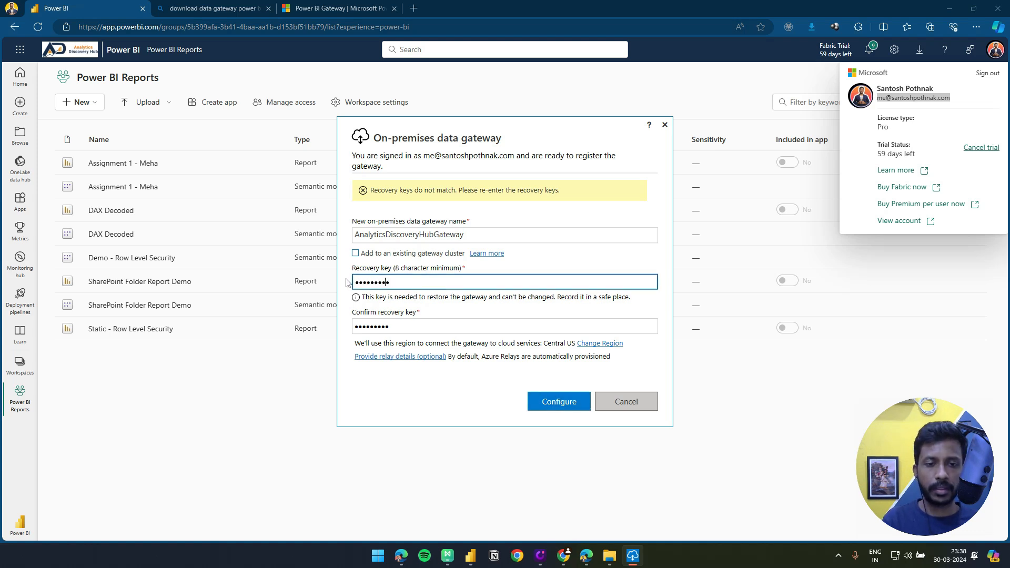
key("Tab")
key("ctrl+a")
type("*")
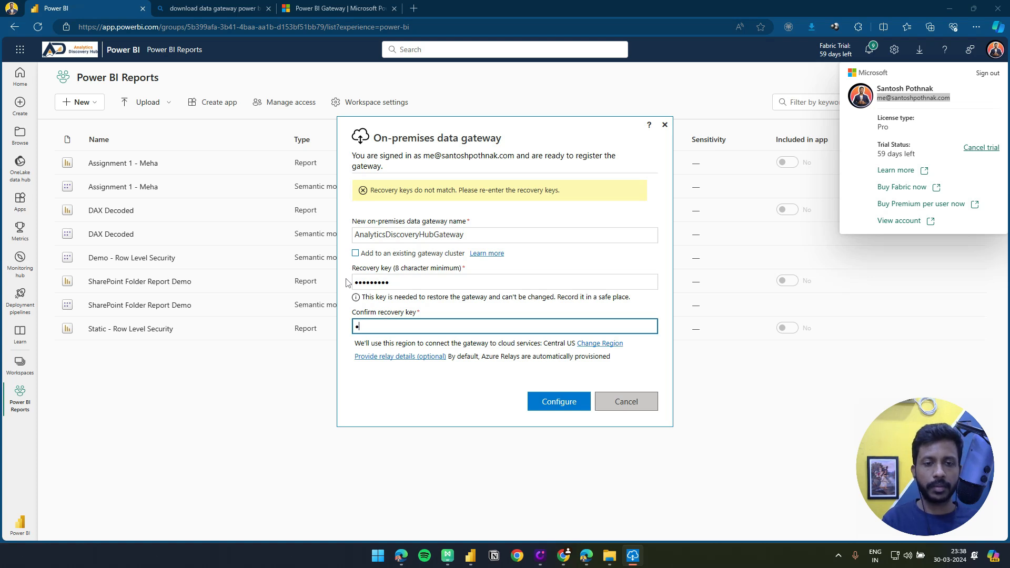
type("********")
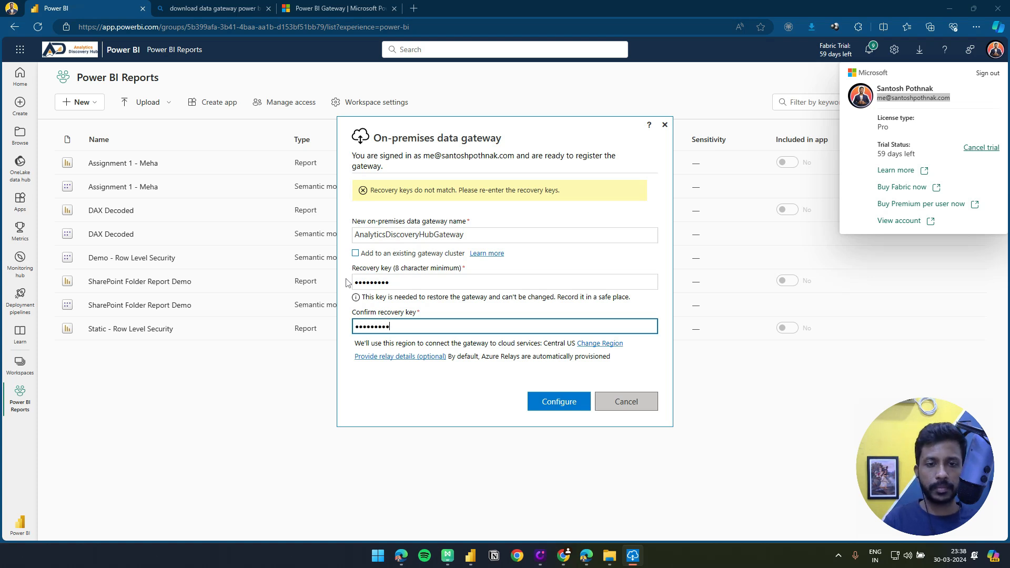
left_click(559, 404)
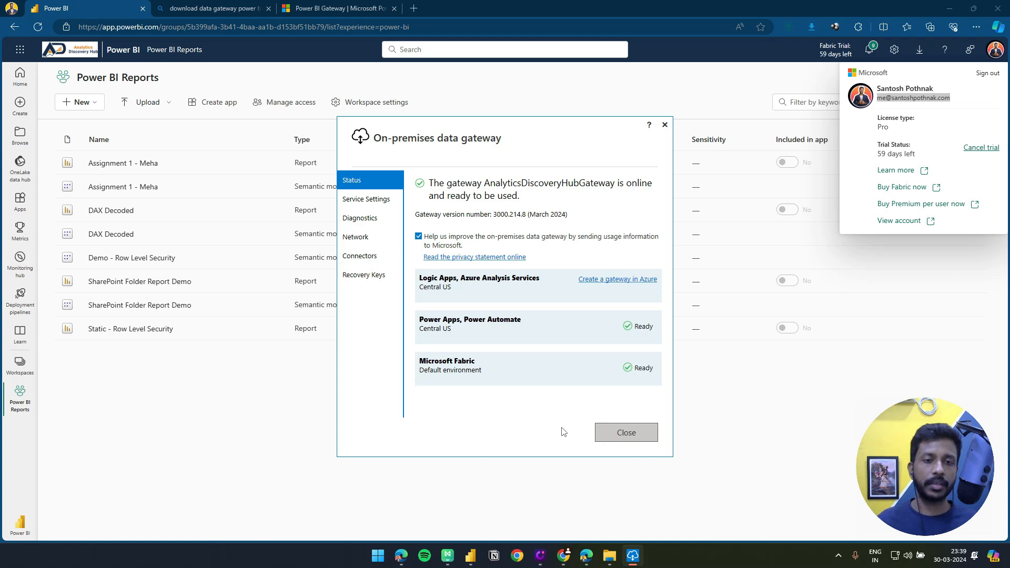
left_click(606, 438)
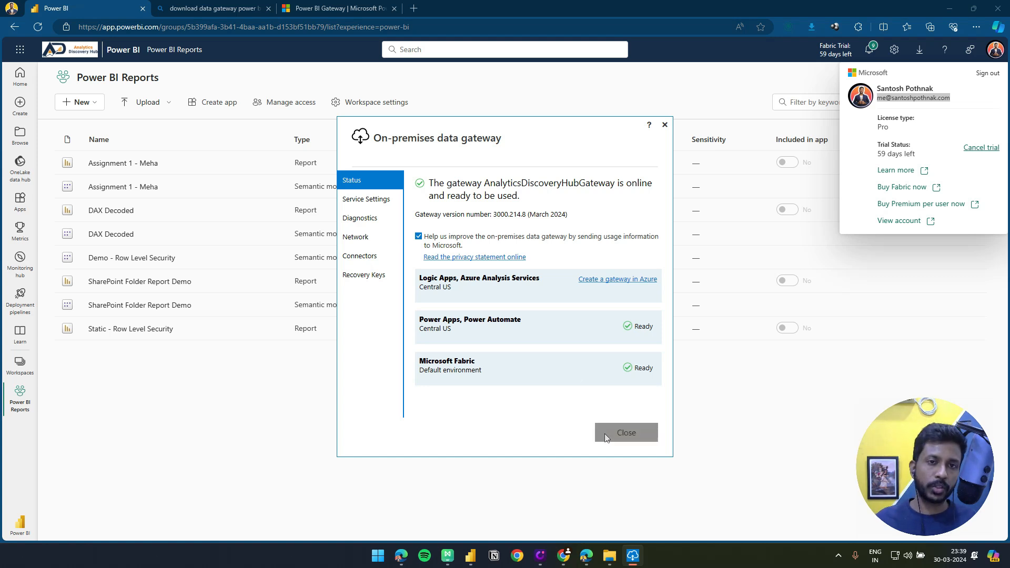
left_click(692, 441)
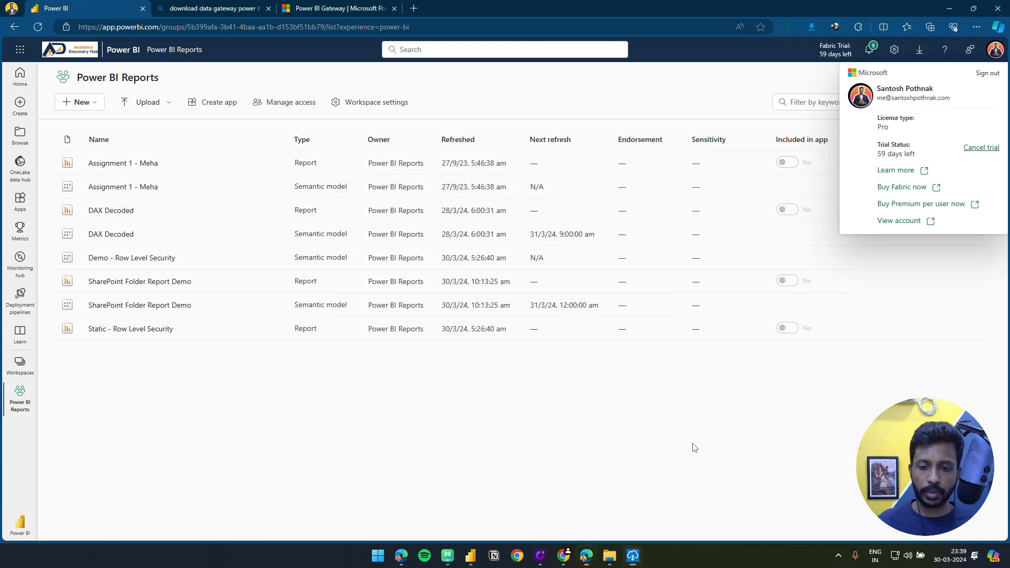
Switch to the DAX Decoded report in Power BI Desktop and examine which Sales fields the revenue by channel pie chart uses
left_click(470, 555)
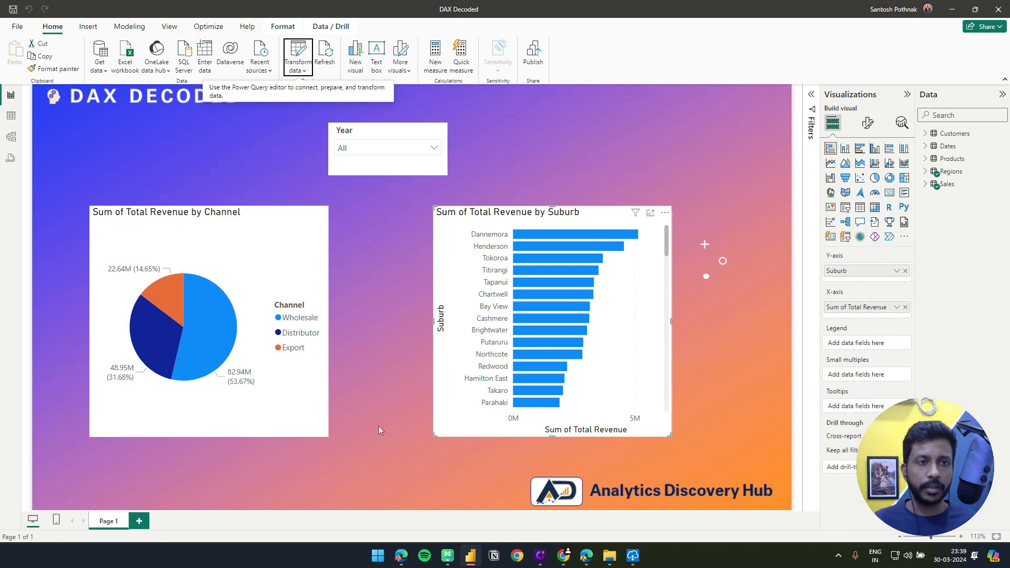
left_click(361, 428)
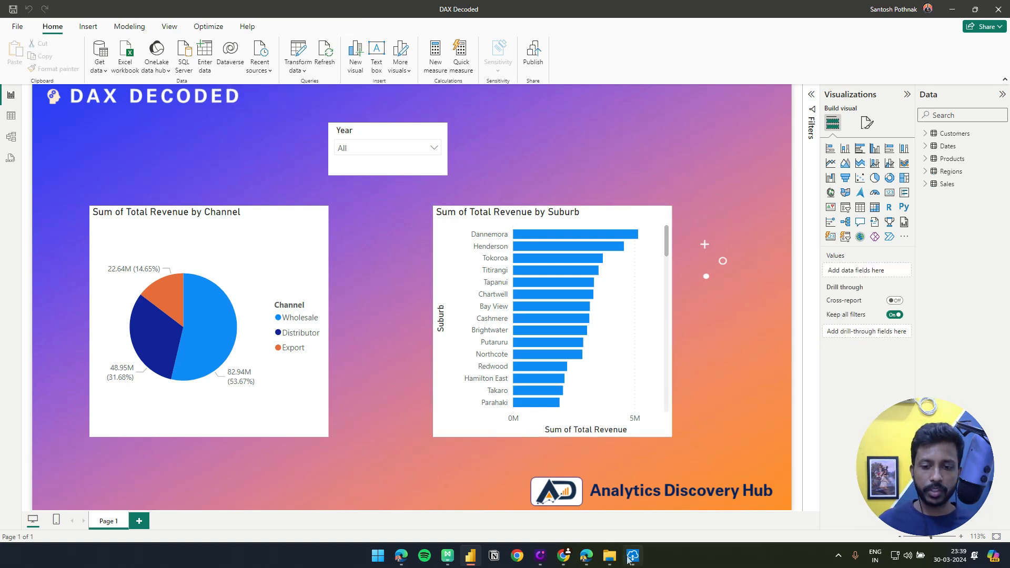
mouse_move(614, 562)
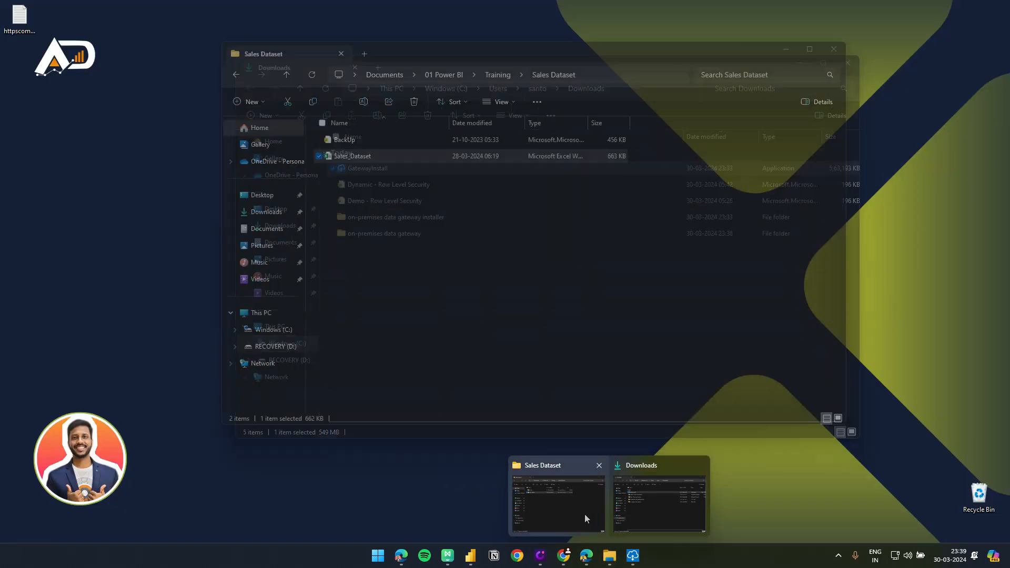
left_click(585, 513)
left_click(555, 307)
left_click_drag(480, 52, 668, 82)
left_click(228, 266)
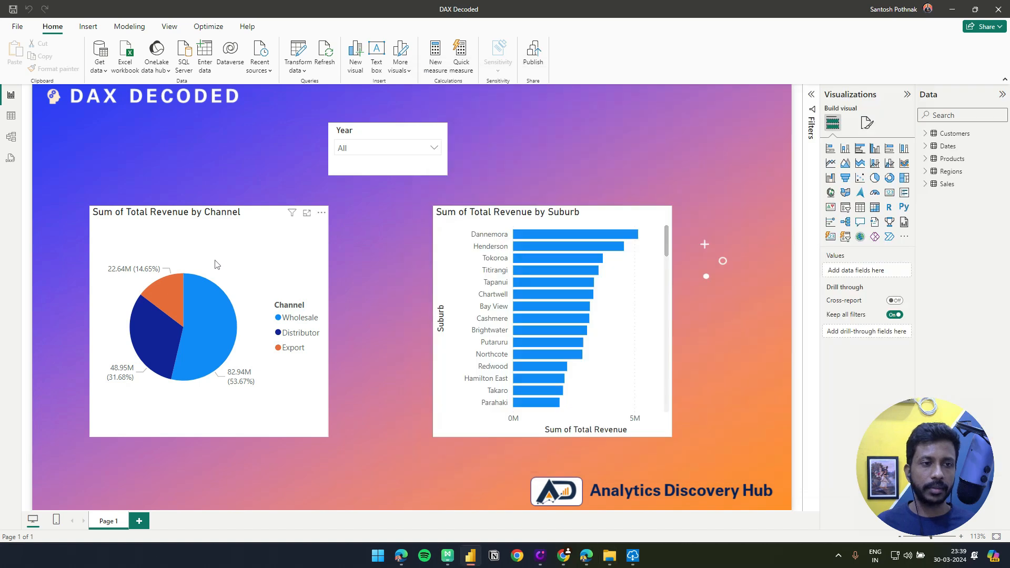
left_click(925, 184)
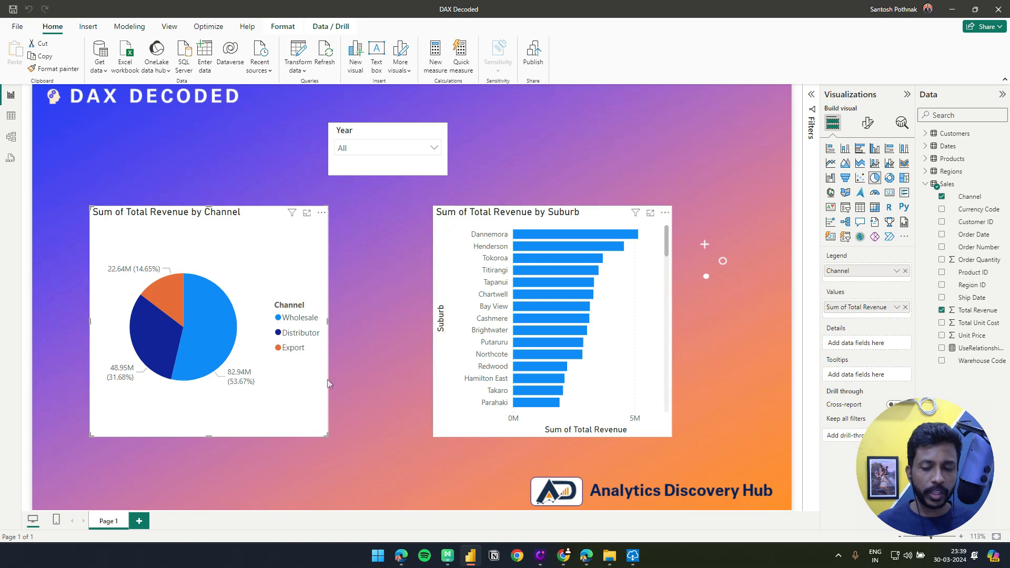
Open the Sales_Dataset workbook from the Sales Dataset folder and check the filter values of the Channel column
mouse_move(616, 555)
left_click(561, 516)
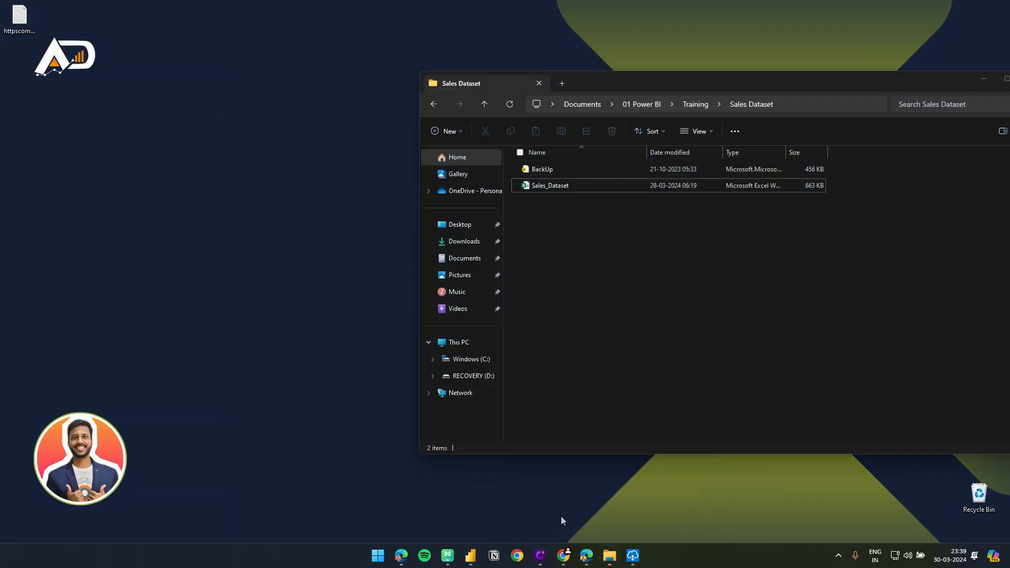
left_click(558, 187)
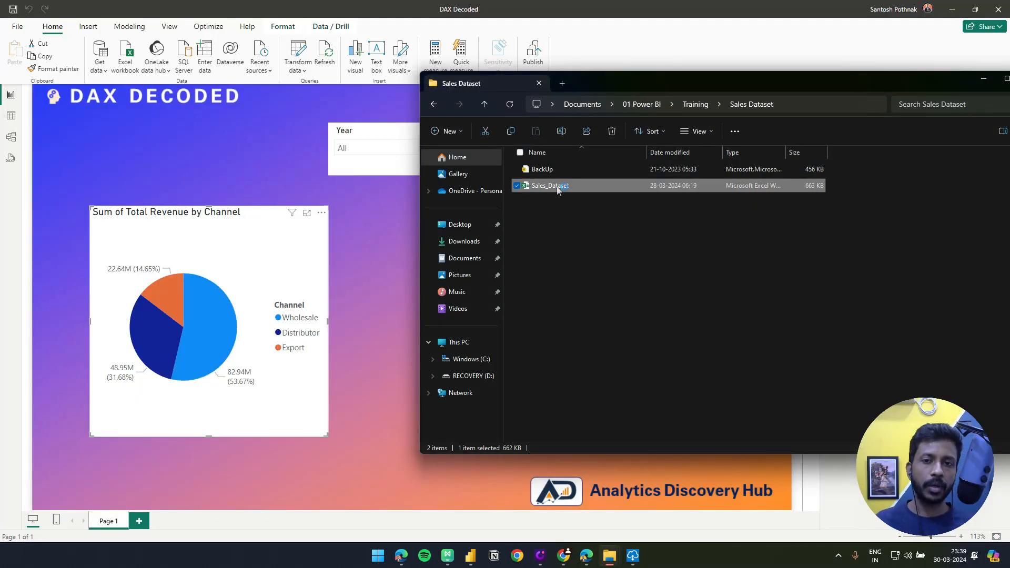
double_click(558, 188)
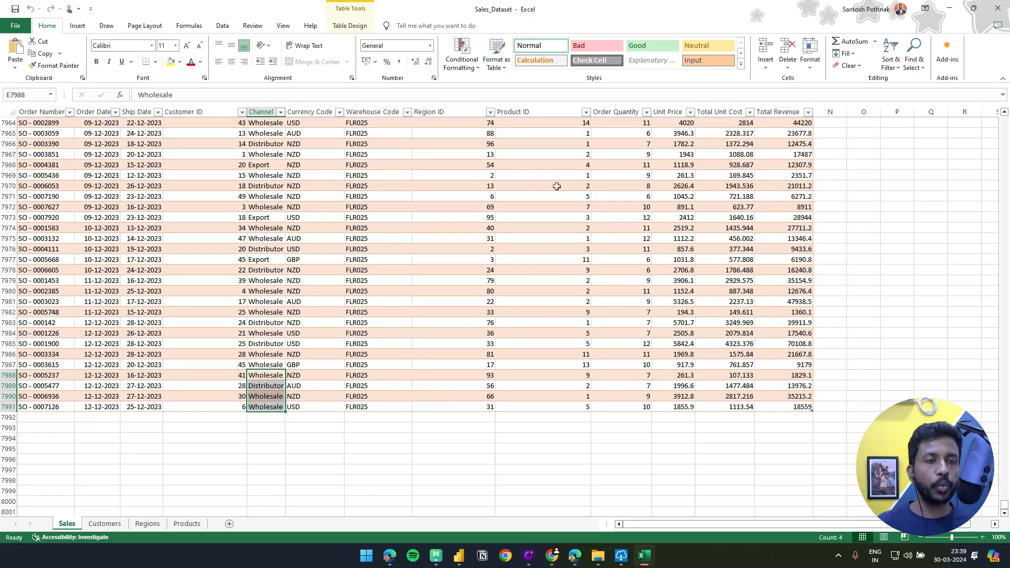
left_click(281, 112)
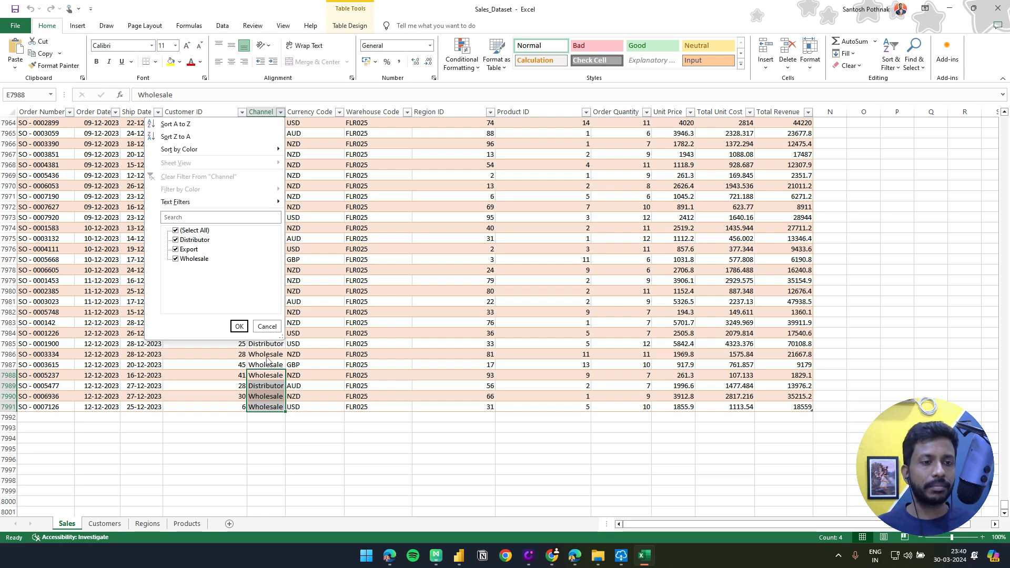
left_click(257, 372)
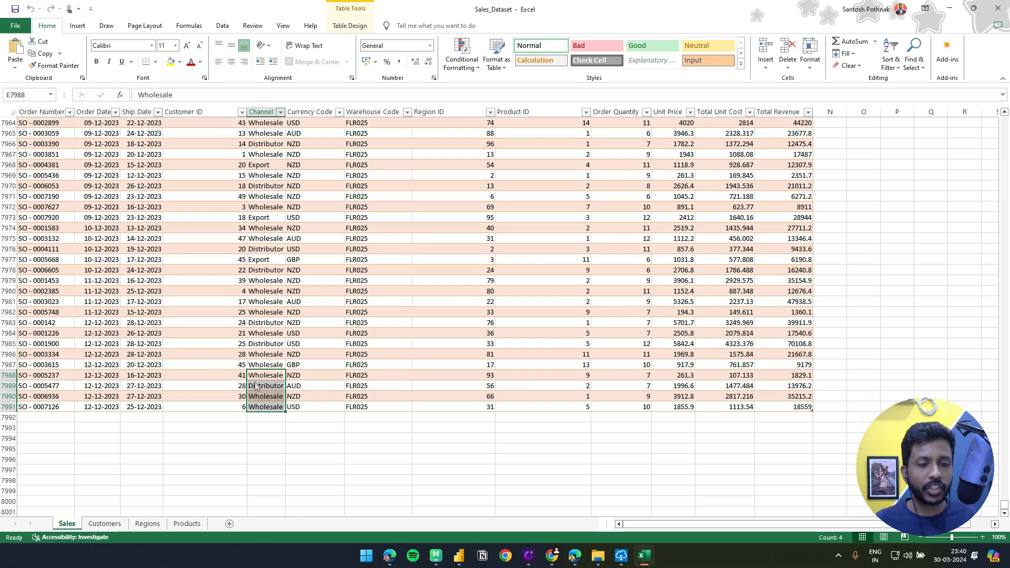
Replace the Channel value in cell E7986 of the Sales sheet with AnalyticsHub
left_click(265, 354)
left_click_drag(265, 354, 267, 404)
left_click(274, 355)
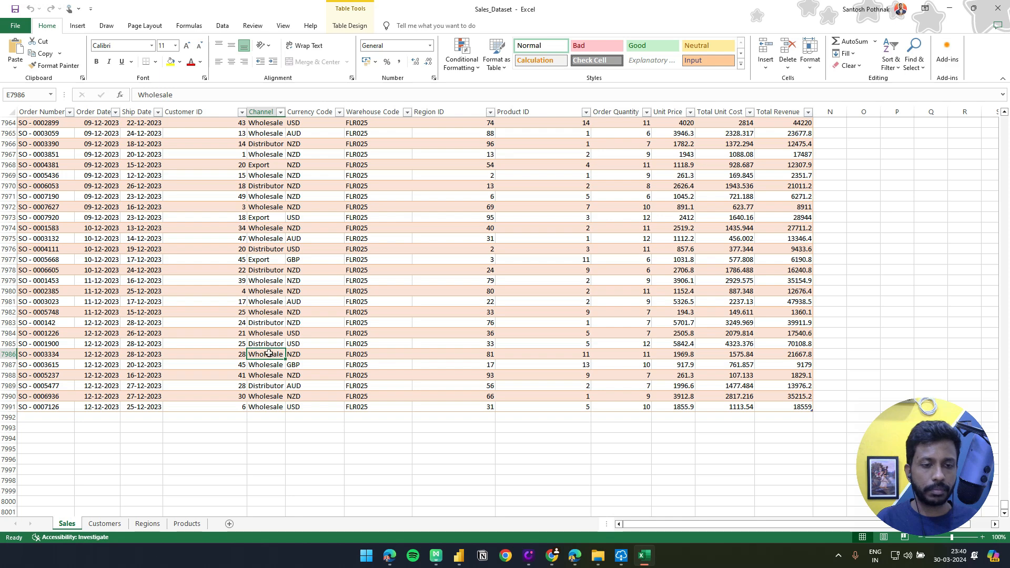
type("Analytics")
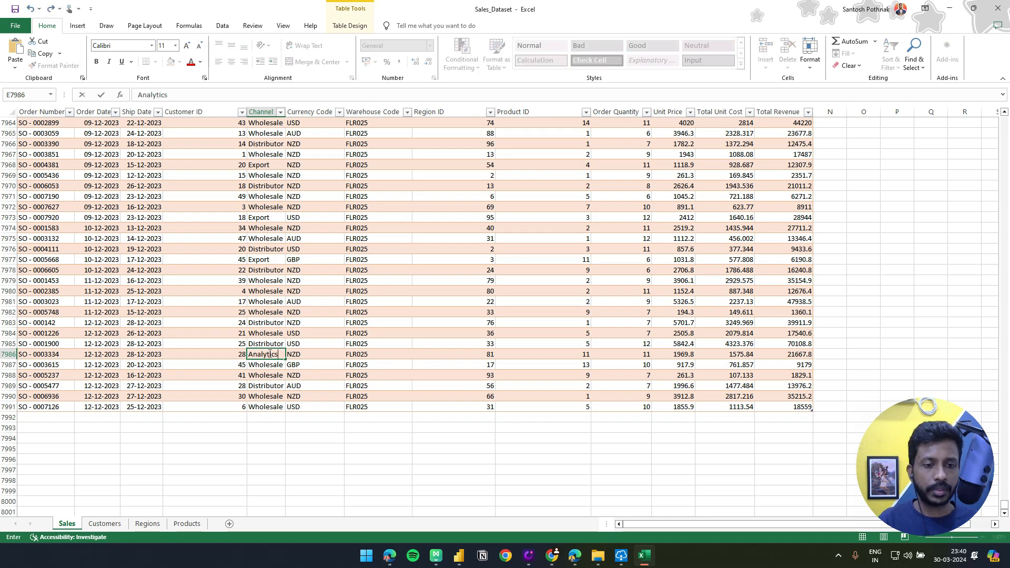
type("Hub")
key("Return")
Copy the AnalyticsHub value from E7986 into Channel cells E7987 to E7991 and save the workbook
left_click(278, 354)
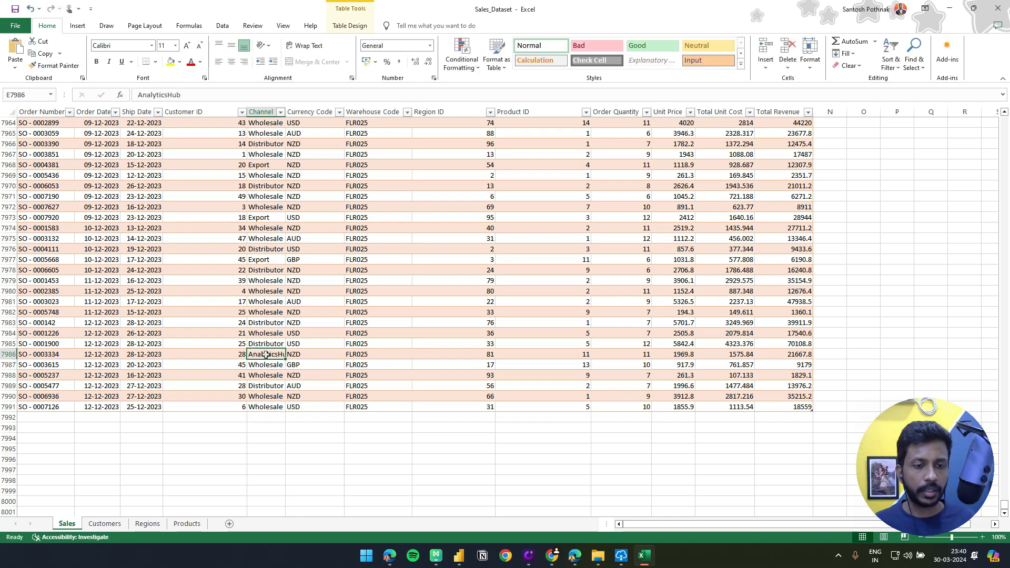
key("ctrl+c")
left_click_drag(268, 364, 268, 407)
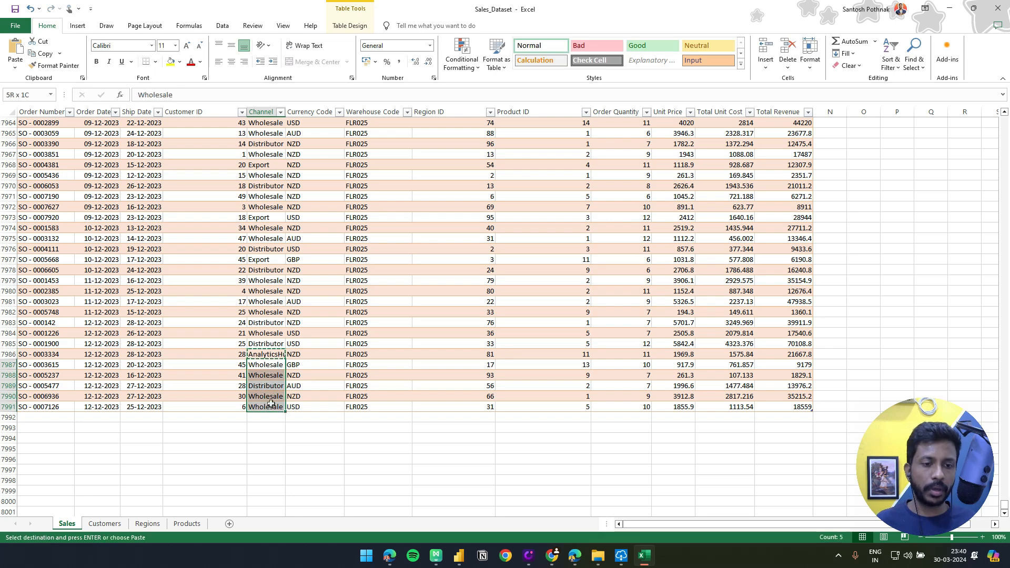
key("ctrl+v")
key("Escape")
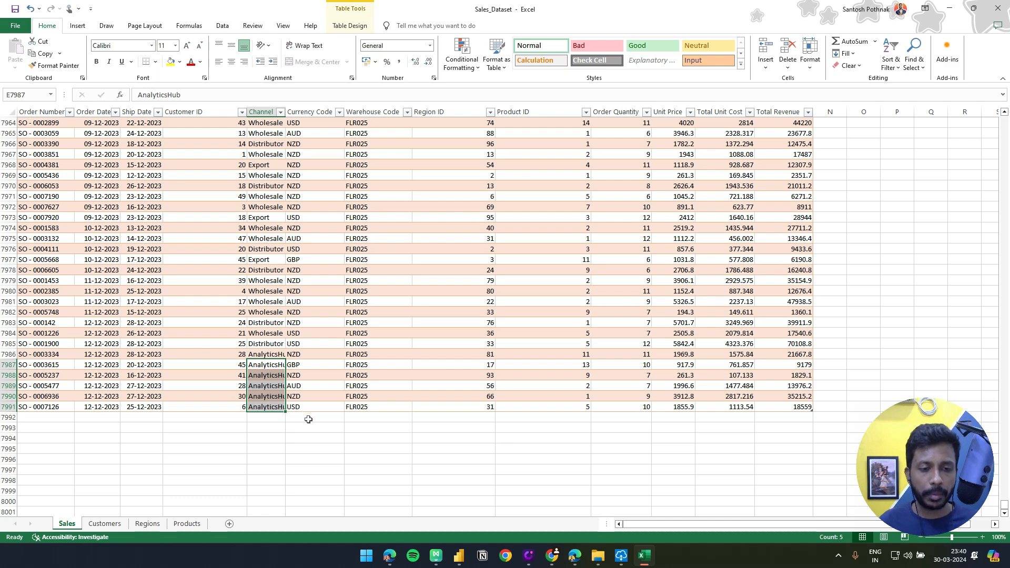
left_click(15, 8)
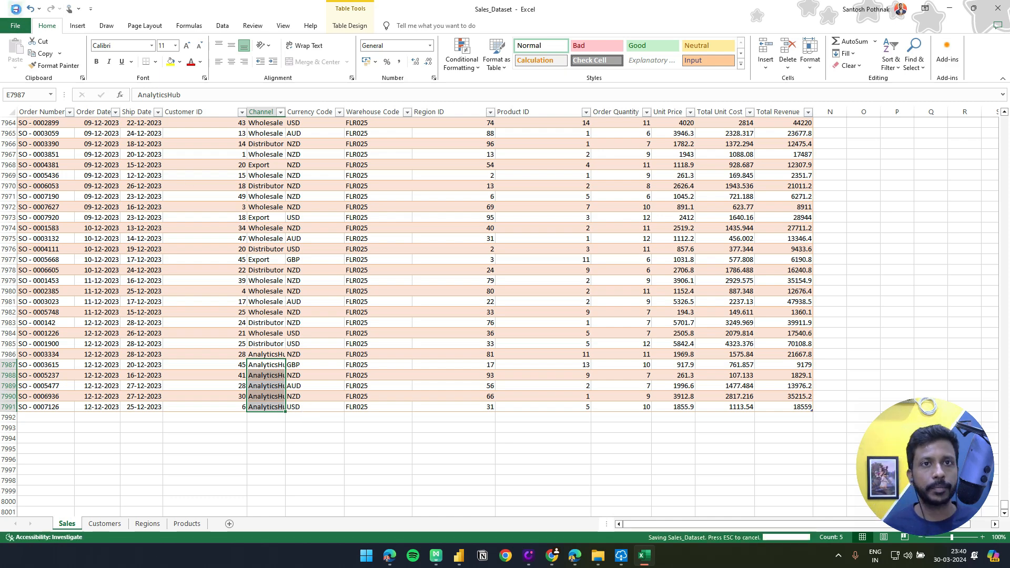
Close the Sales_Dataset workbook, clear the Sales Dataset folder window out of the way and return to the DAX Decoded report in Power BI Desktop
left_click(1002, 9)
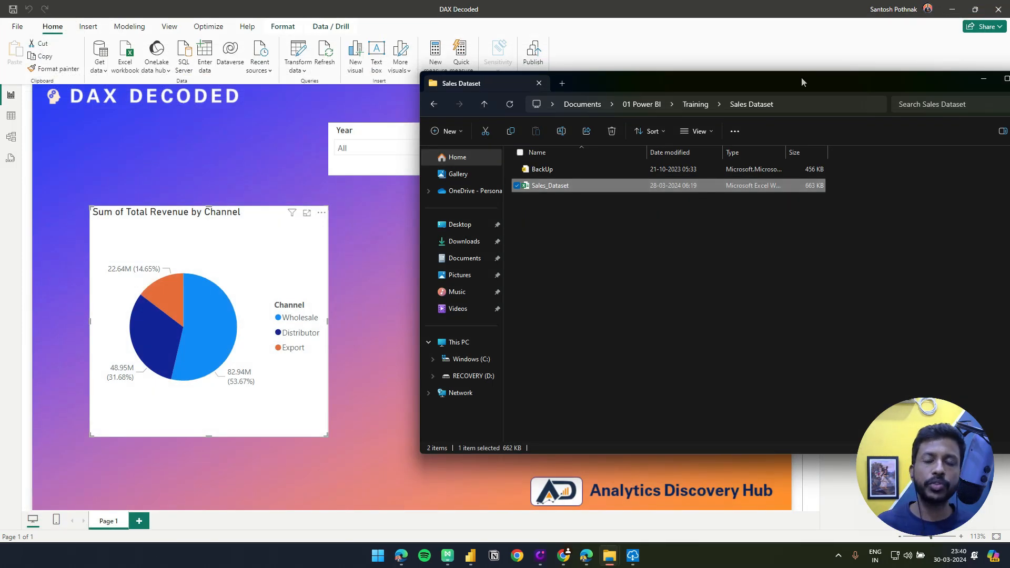
left_click_drag(801, 77, 649, 80)
left_click(878, 83)
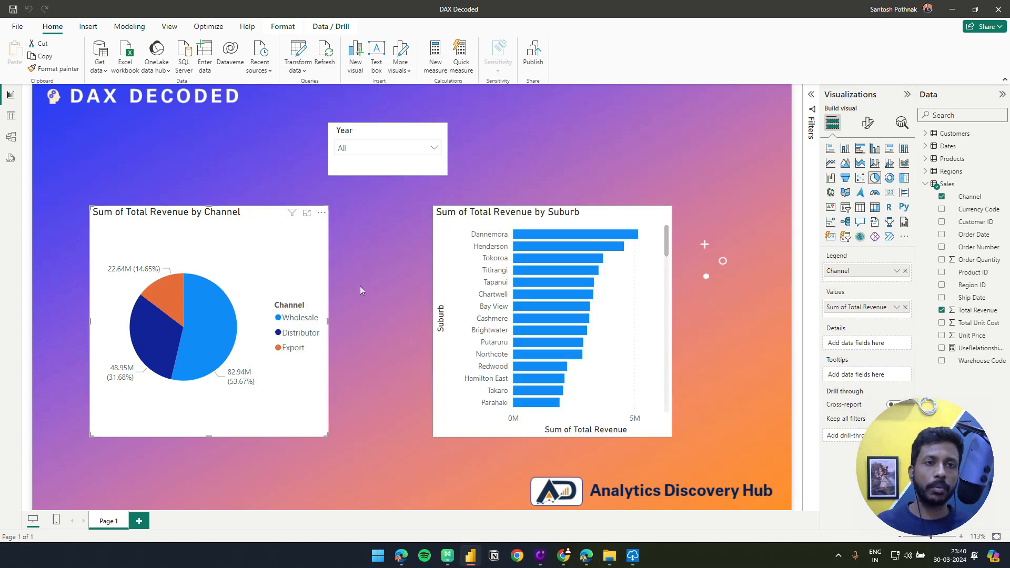
Start publishing the DAX Decoded report, saving its changes and choosing the Demo - RLS workspace as the destination
left_click(534, 55)
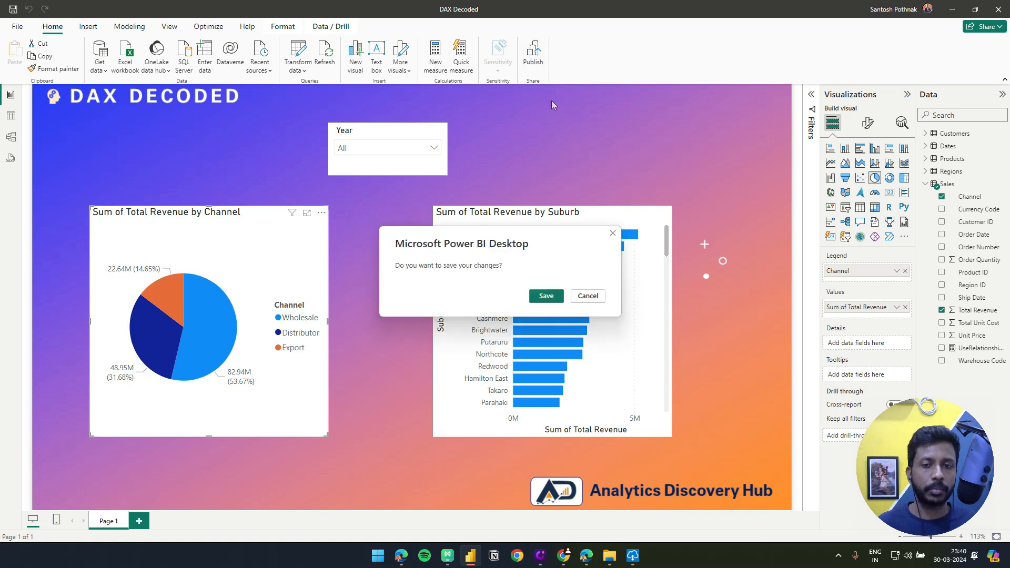
left_click(547, 295)
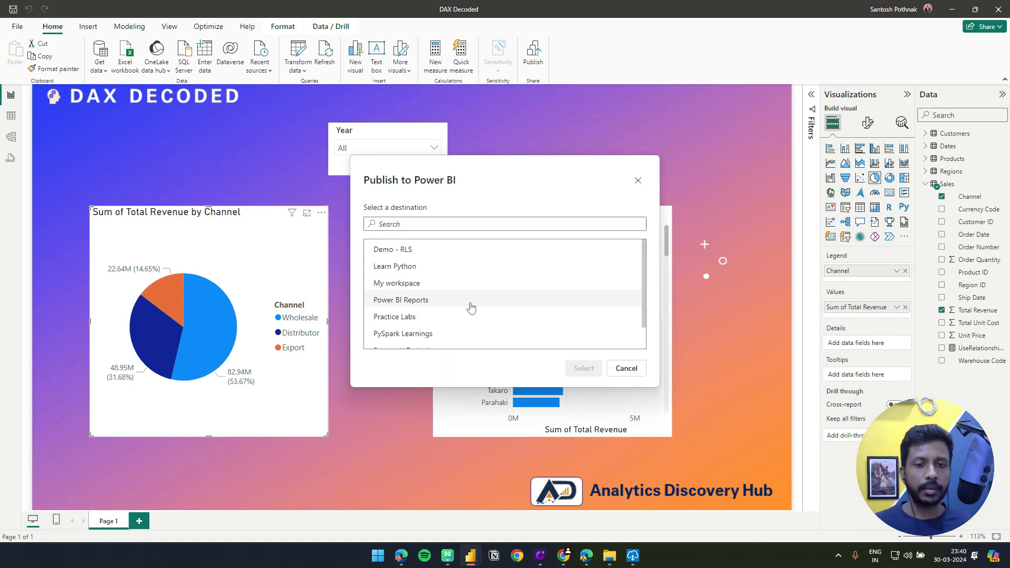
left_click(472, 307)
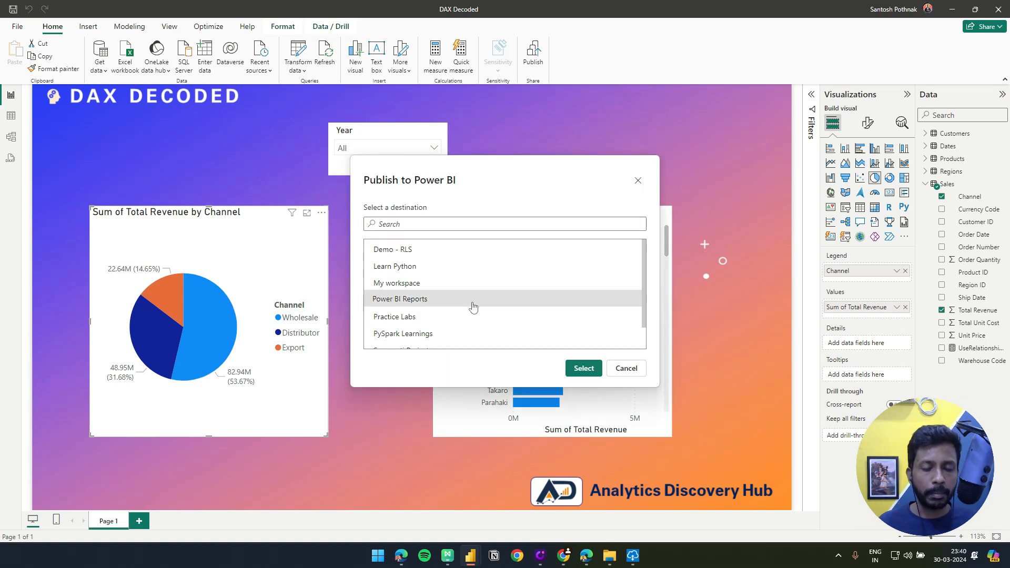
left_click(414, 260)
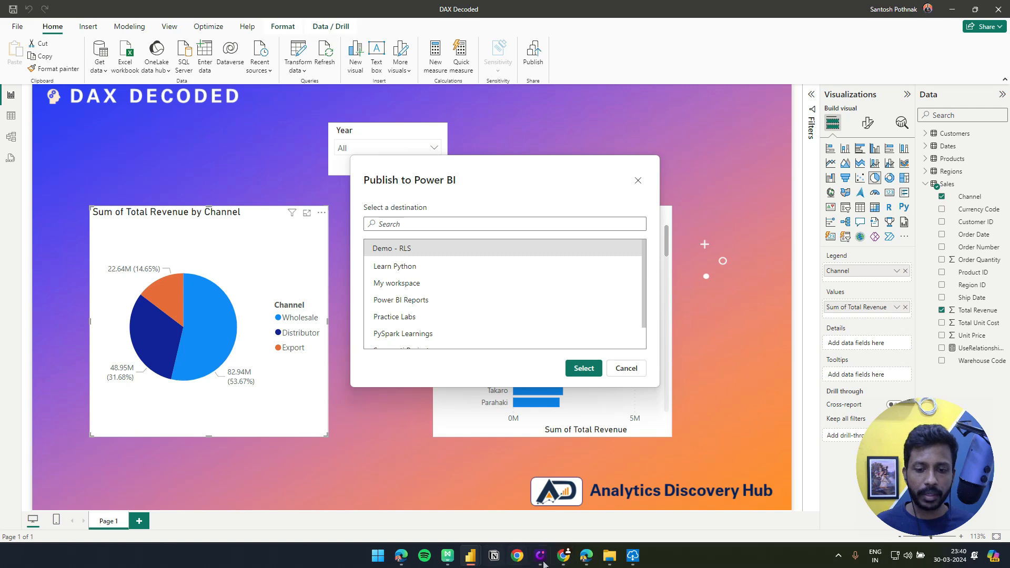
Switch to the Power BI service in the browser and check the contents of the Demo - RLS workspace
left_click(586, 555)
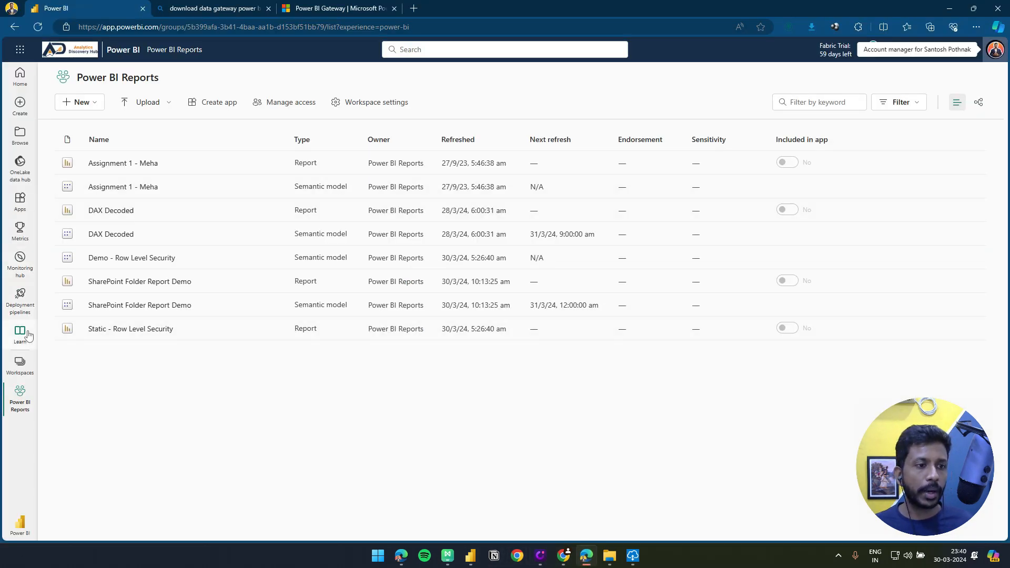
left_click(20, 363)
left_click(72, 206)
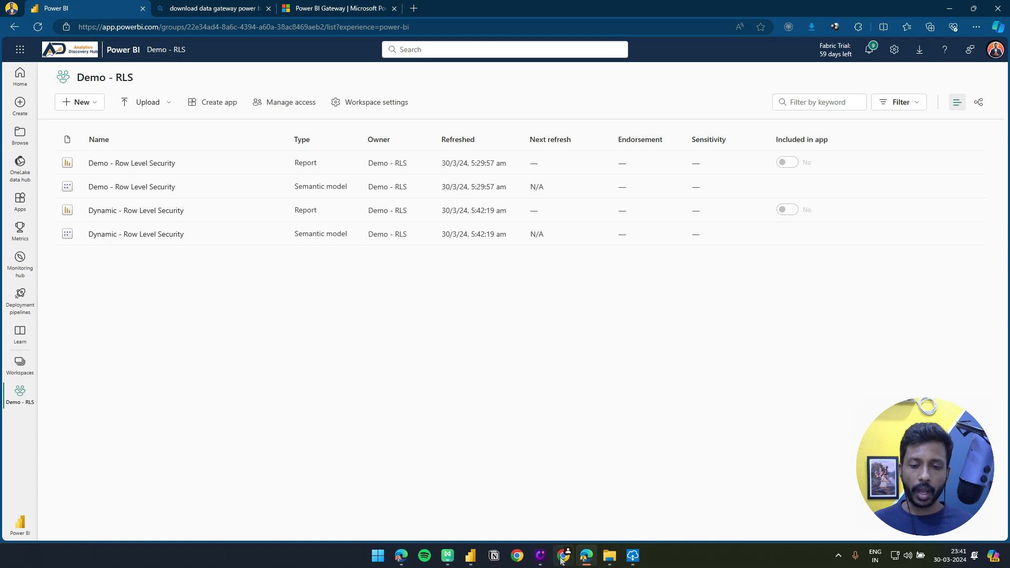
Return to Power BI Desktop and publish the DAX Decoded report to the selected Demo - RLS workspace
mouse_move(470, 555)
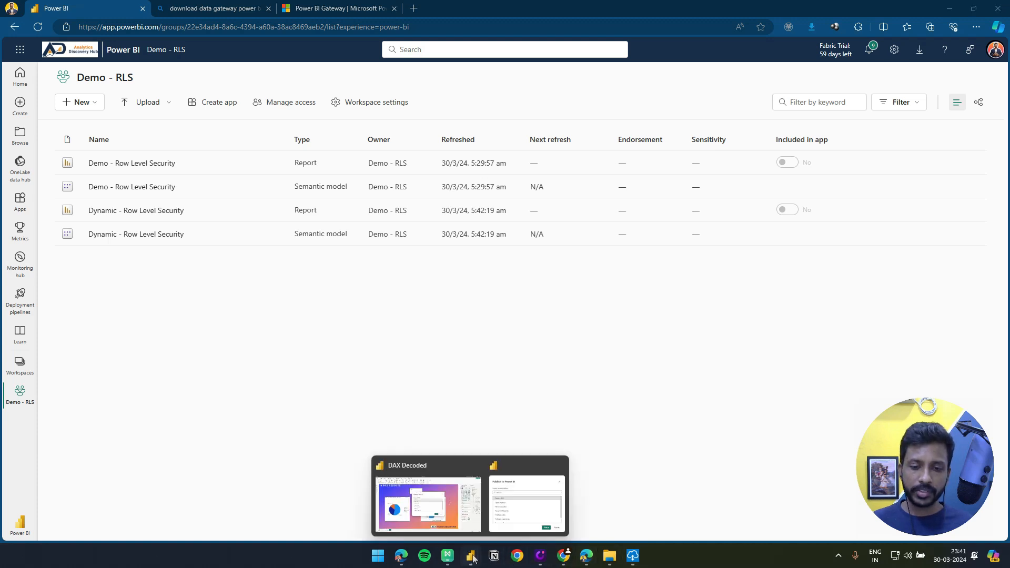
left_click(468, 506)
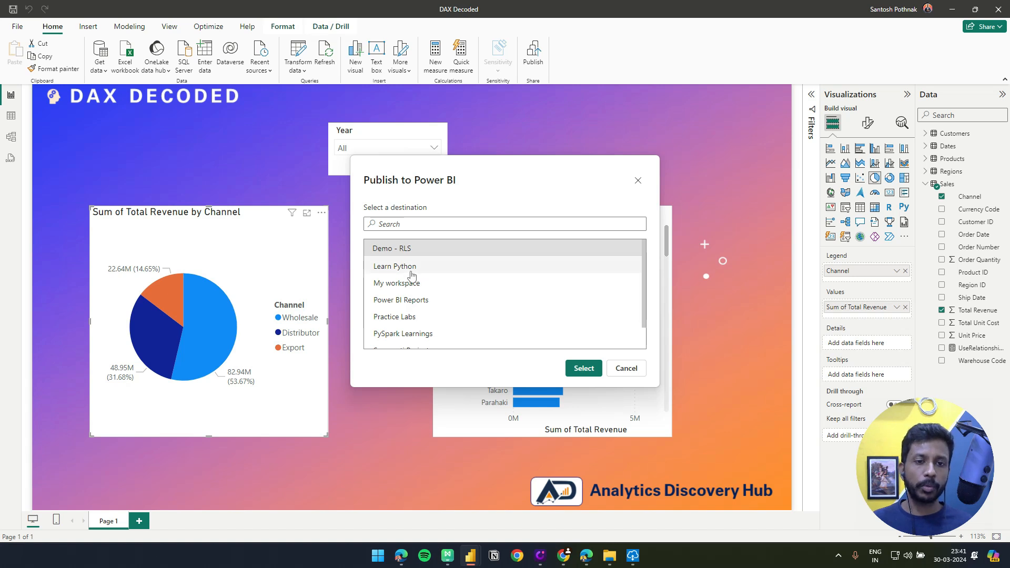
left_click(583, 368)
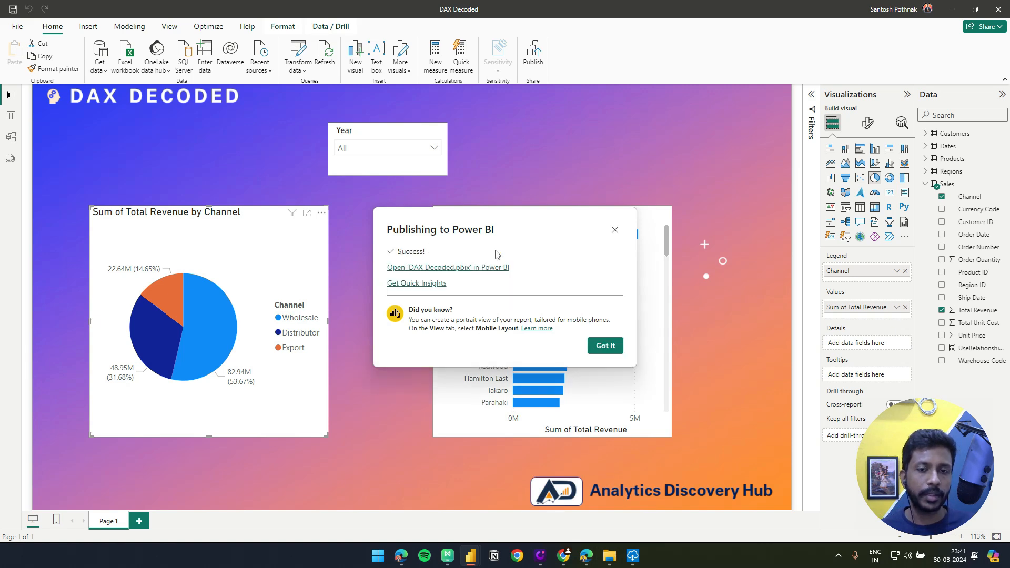
Reload the Demo - RLS workspace in the browser and open the published DAX Decoded report
left_click(585, 556)
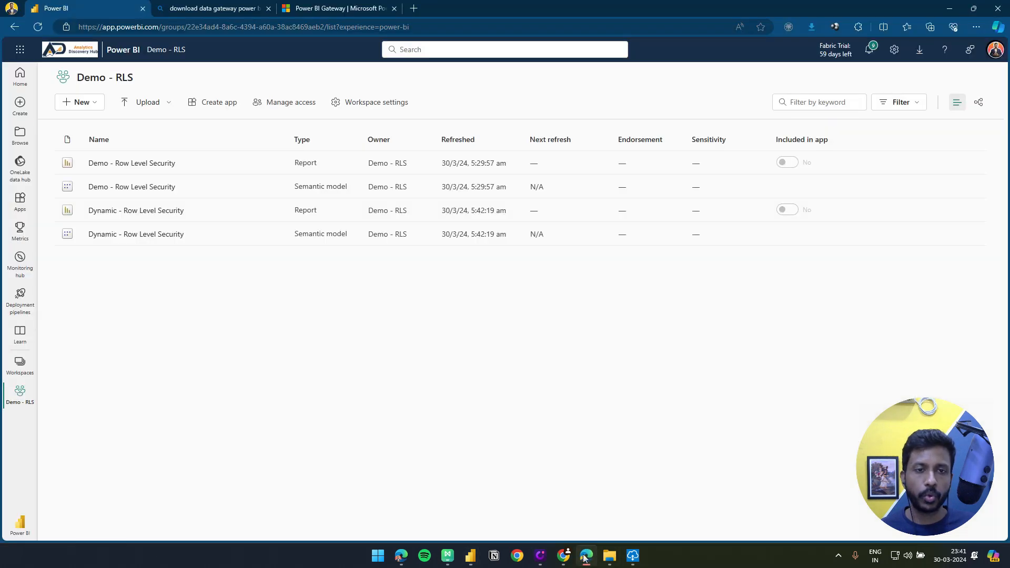
left_click(38, 26)
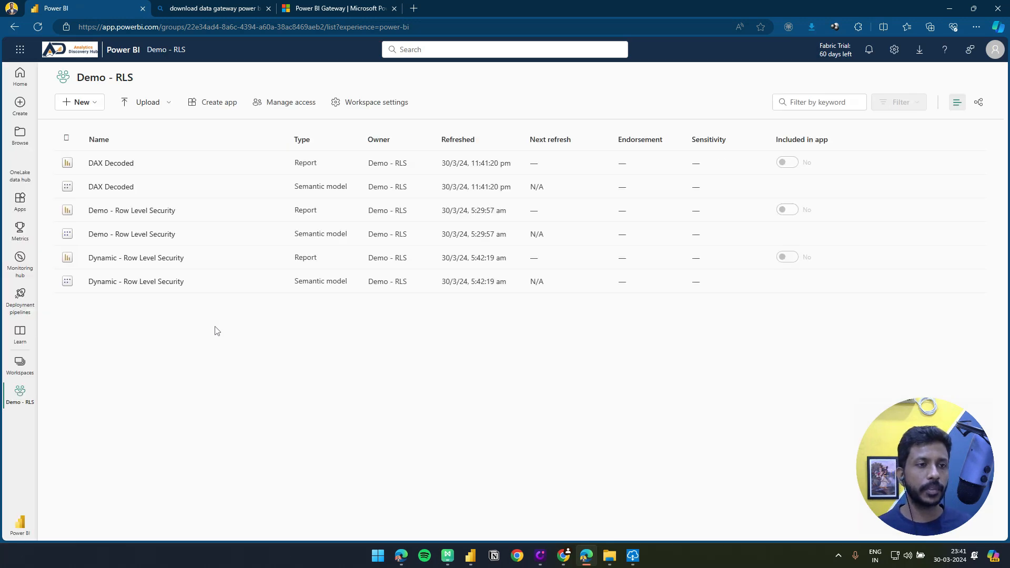
left_click(102, 167)
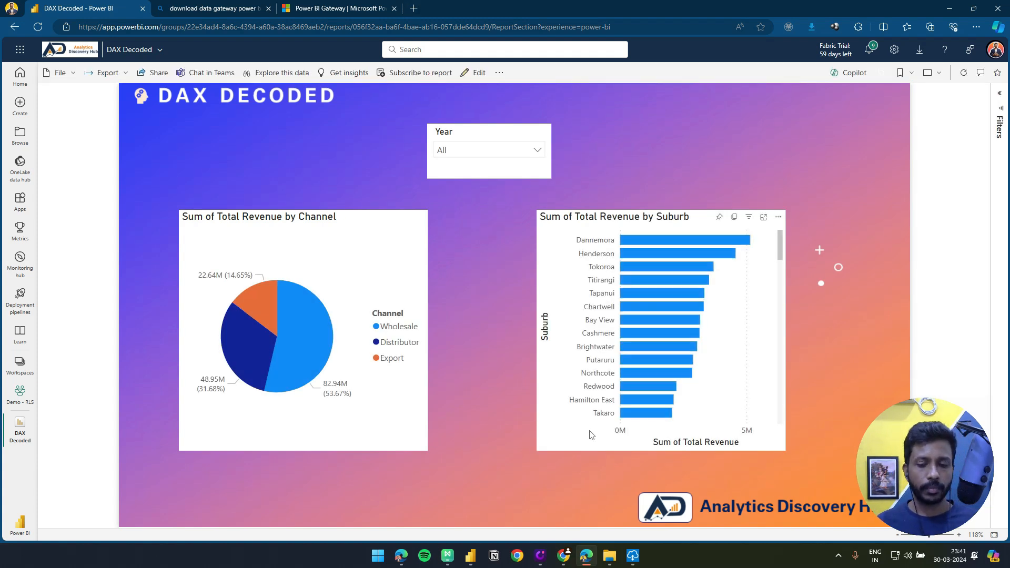
Dismiss the publishing message in Power BI Desktop, refresh the report's data from the Excel source and return to the browser
mouse_move(485, 542)
left_click(469, 515)
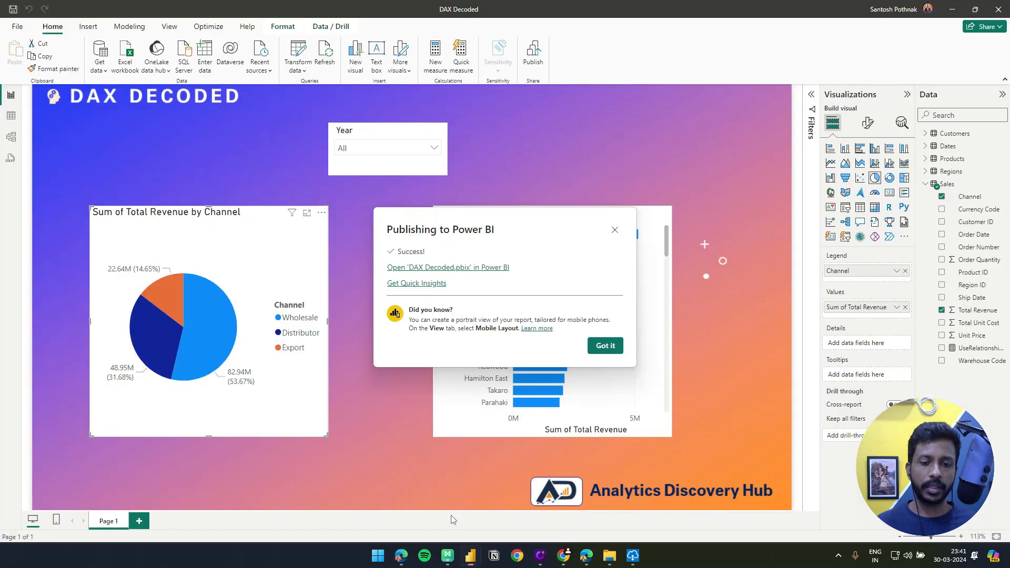
left_click(605, 347)
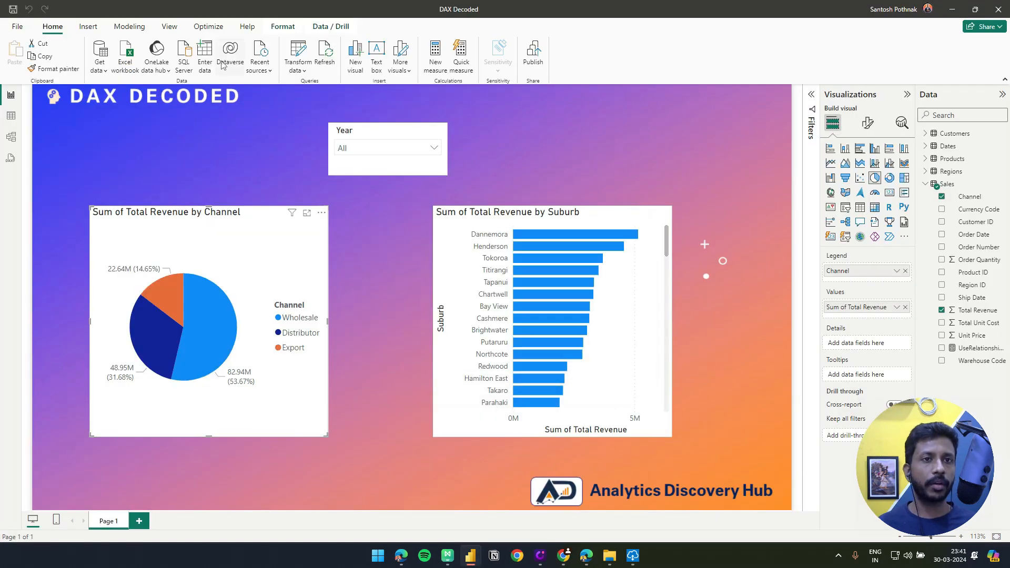
left_click(323, 54)
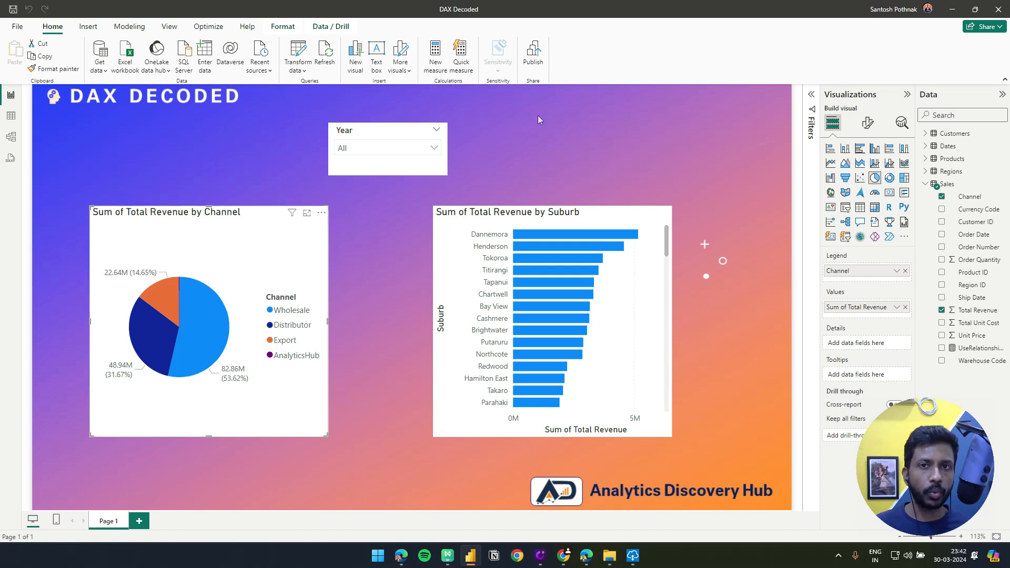
left_click(953, 11)
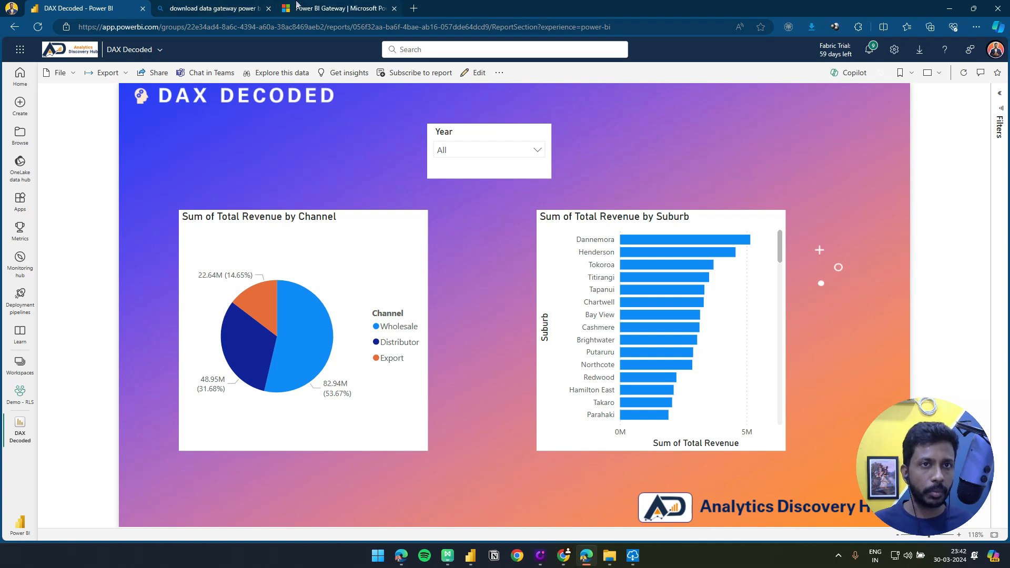
Open the settings of the DAX Decoded semantic model in the Demo - RLS workspace and expand its gateway and cloud connections
left_click(20, 364)
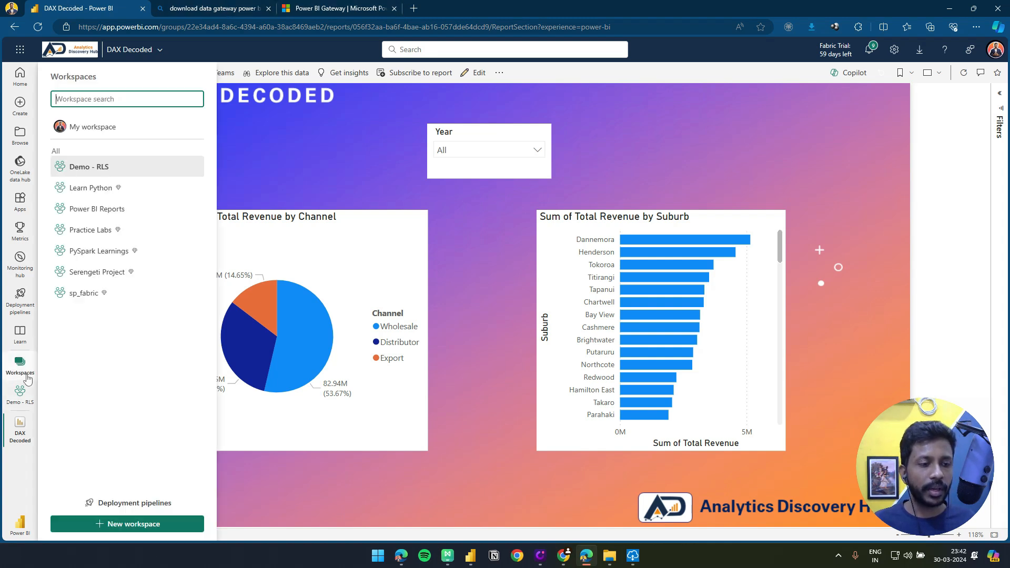
left_click(105, 202)
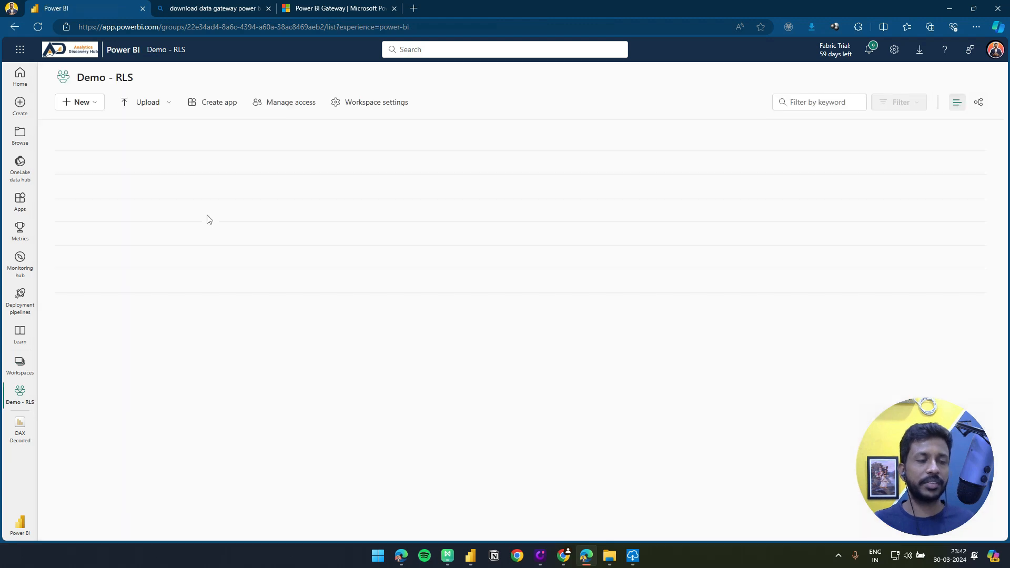
left_click(276, 187)
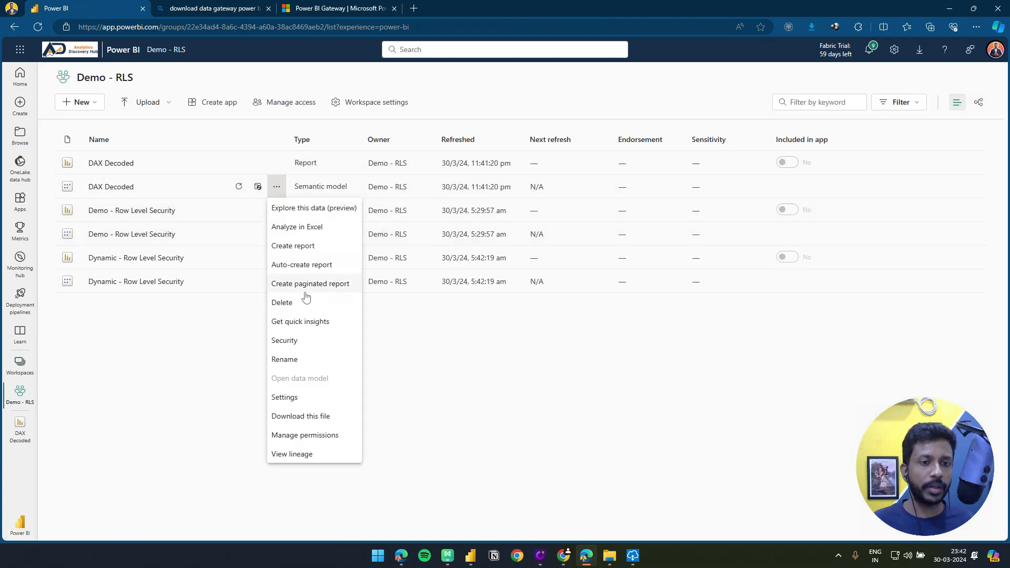
left_click(304, 398)
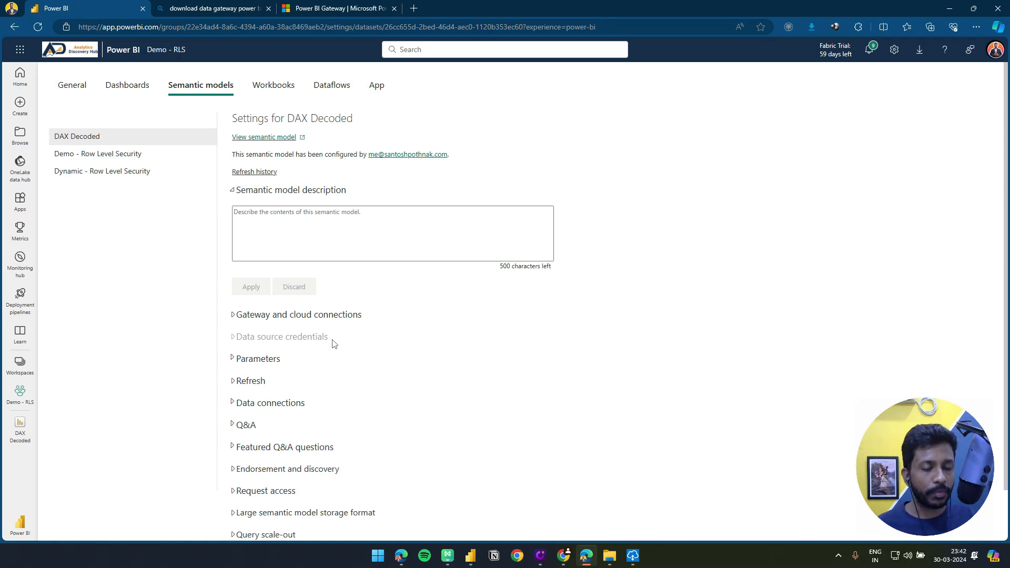
left_click(236, 321)
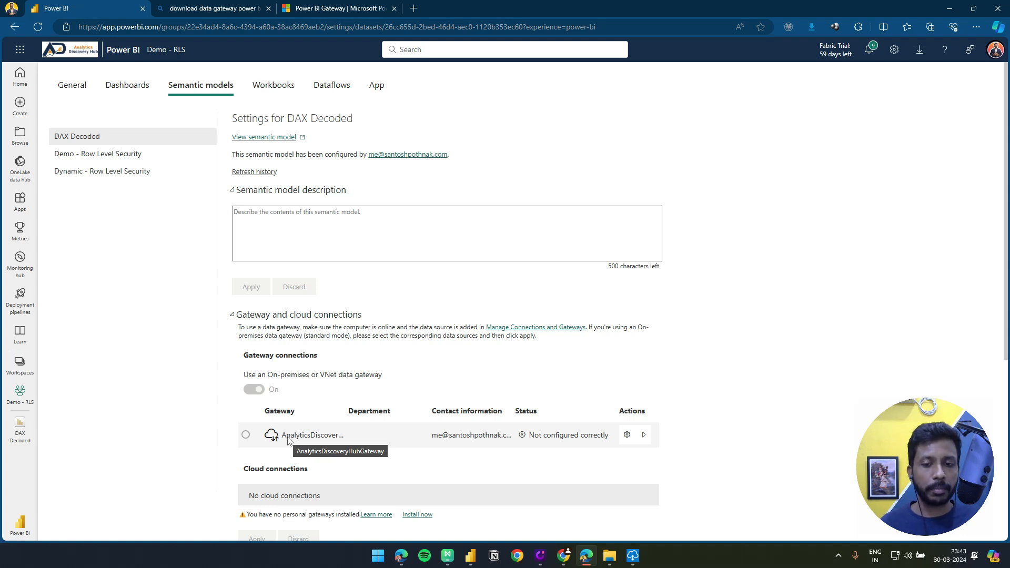
Check the status of AnalyticsDiscoveryHubGateway on the gateway management page and in the On-premises data gateway app
left_click(626, 436)
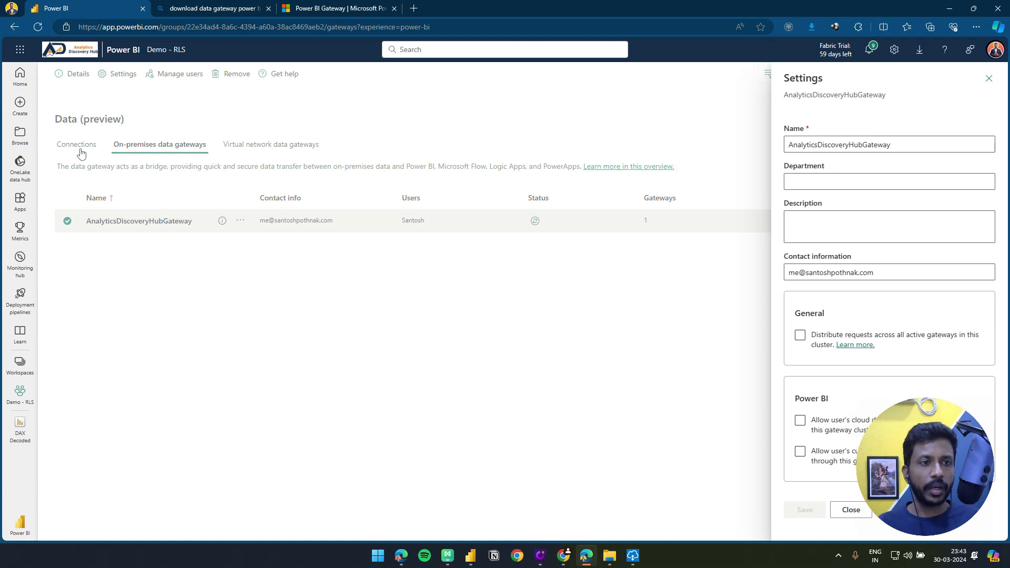
left_click(163, 167)
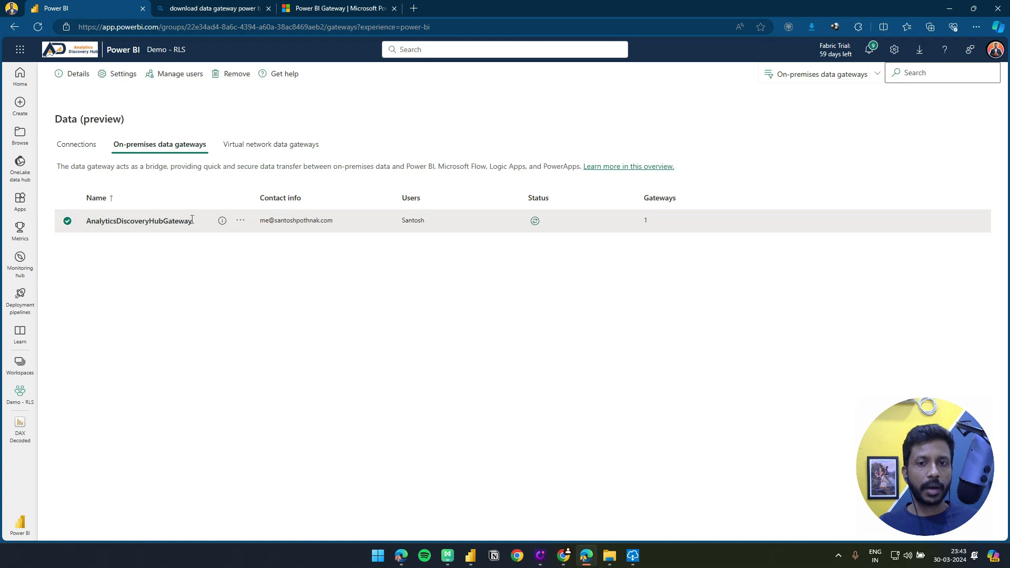
left_click(535, 221)
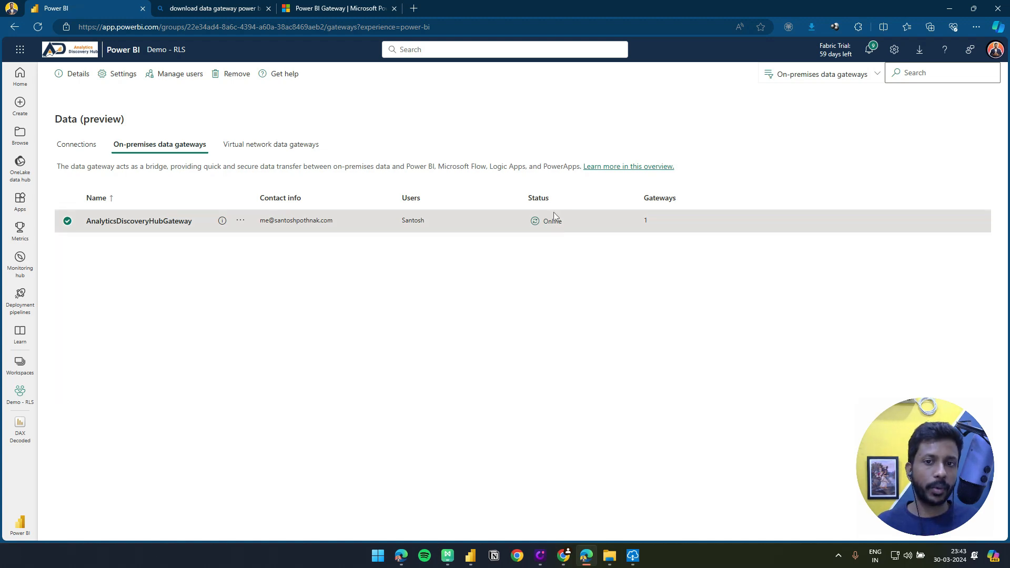
left_click(633, 556)
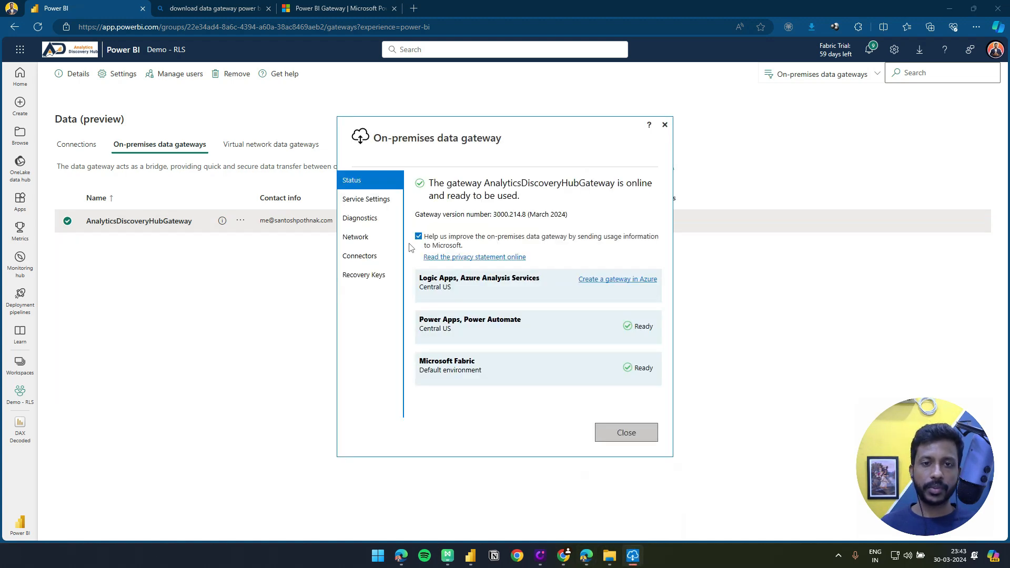
left_click(724, 283)
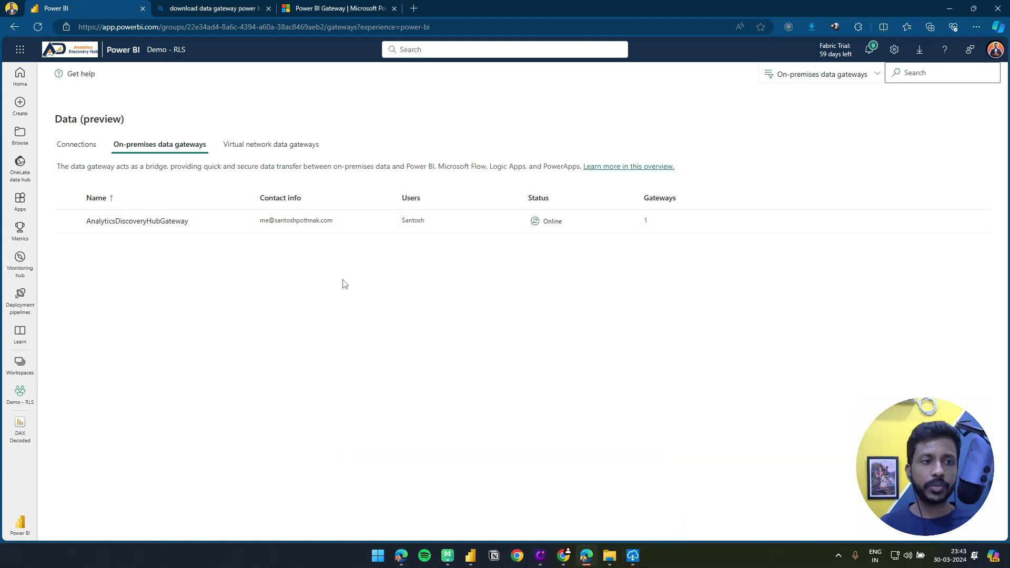
Start a new on-premises connection with AnalyticsDiscoveryHubGateway as the gateway cluster and name it ExcelDataConnection
left_click(66, 146)
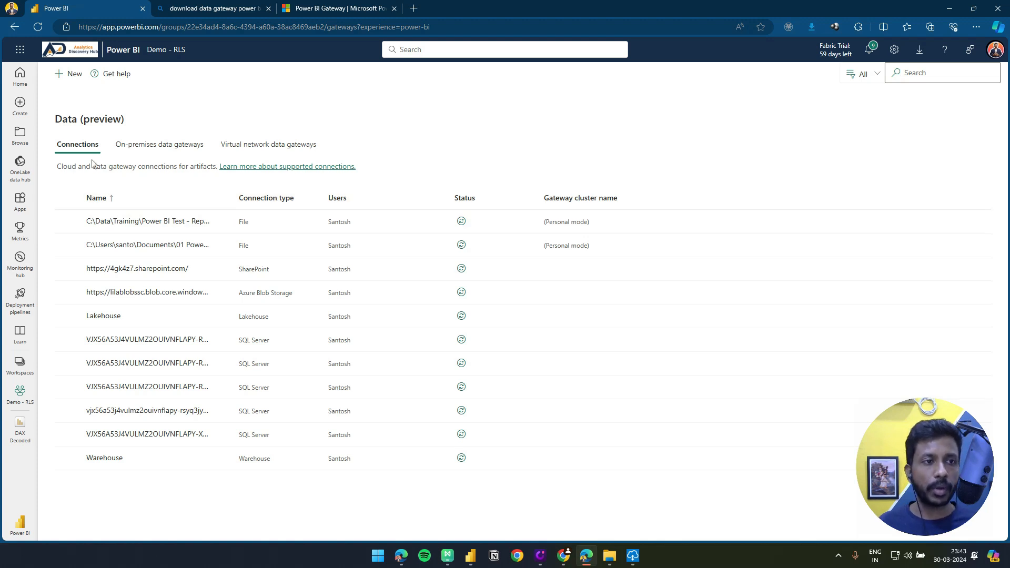
left_click(71, 73)
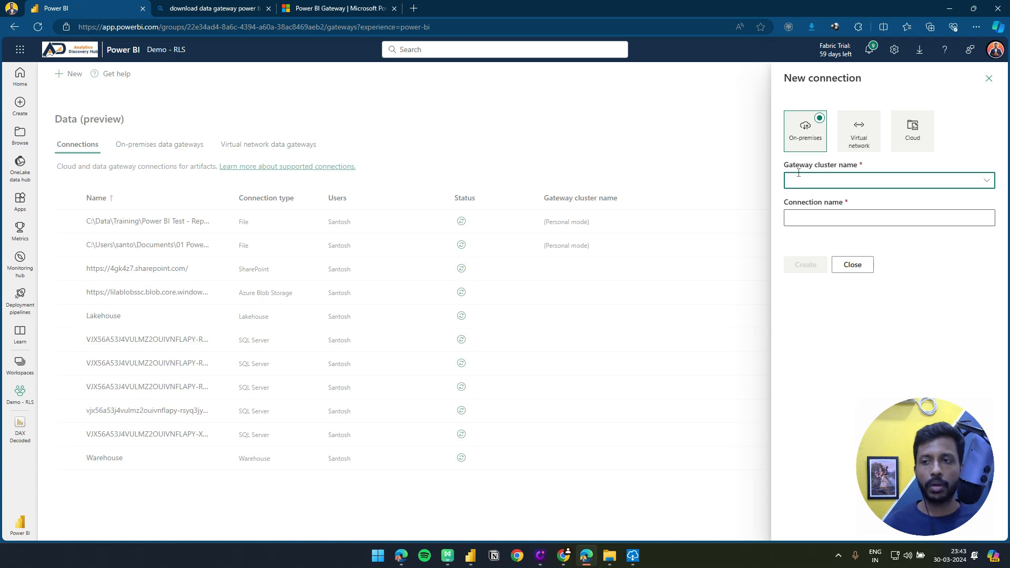
left_click(983, 187)
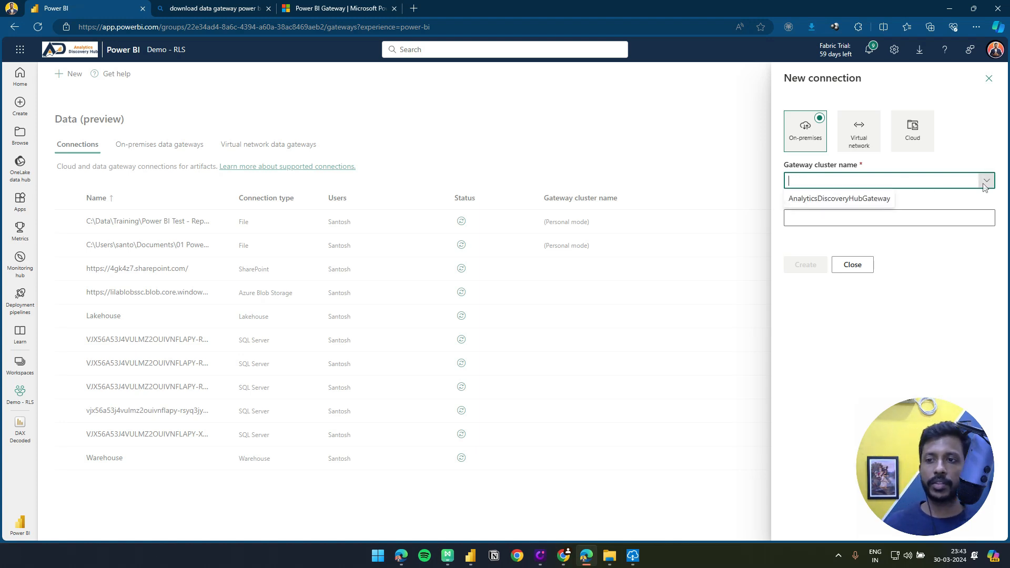
left_click(808, 206)
left_click(807, 217)
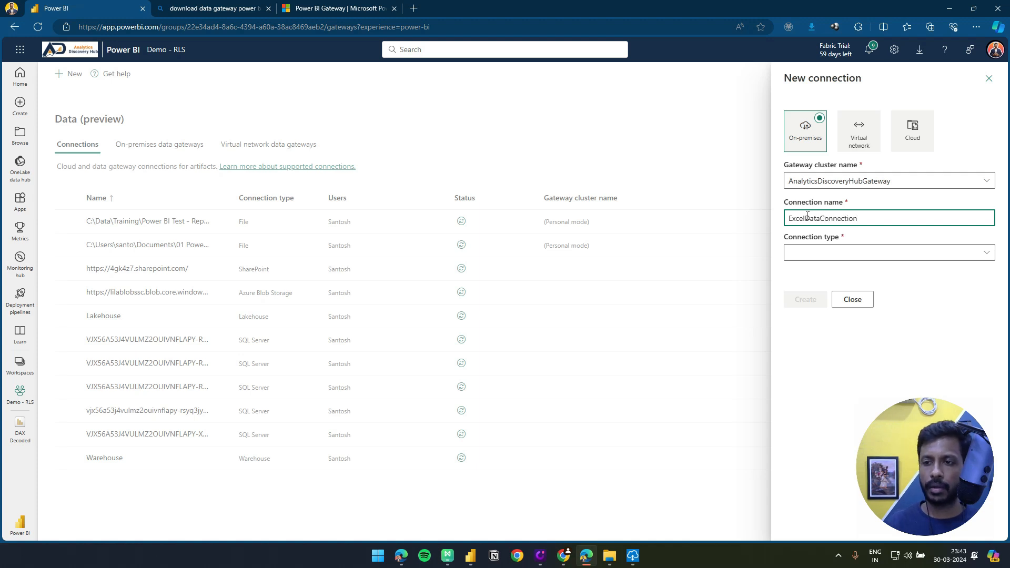
Set the new connection's type to File and open the list of available connection types
left_click(834, 254)
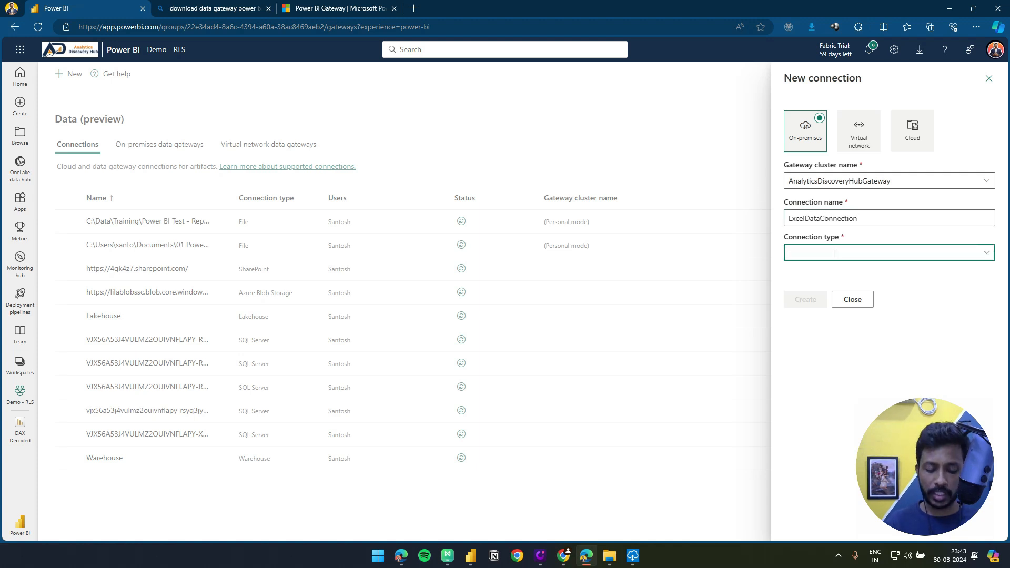
type("File")
left_click(844, 273)
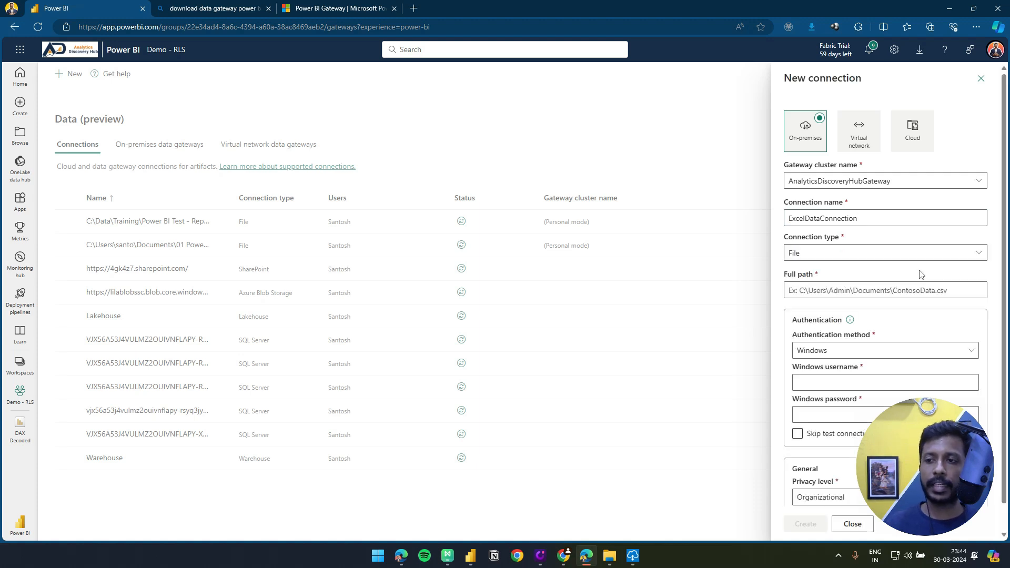
left_click(981, 253)
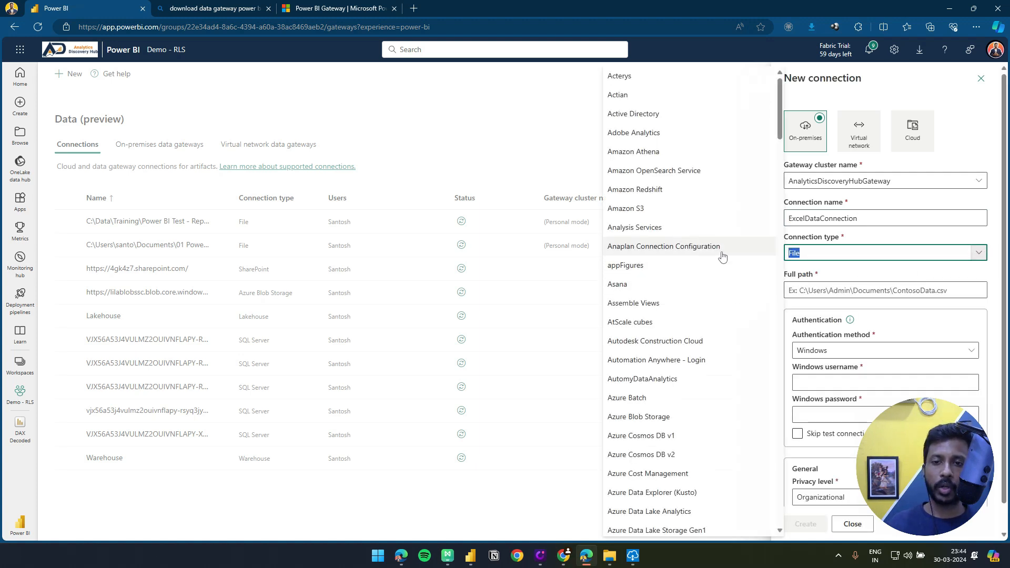
Switch to DAX Decoded in Power BI Desktop and copy the full path of sales_dataset.xlsx from its data source settings
scroll(705, 481, "down", 4)
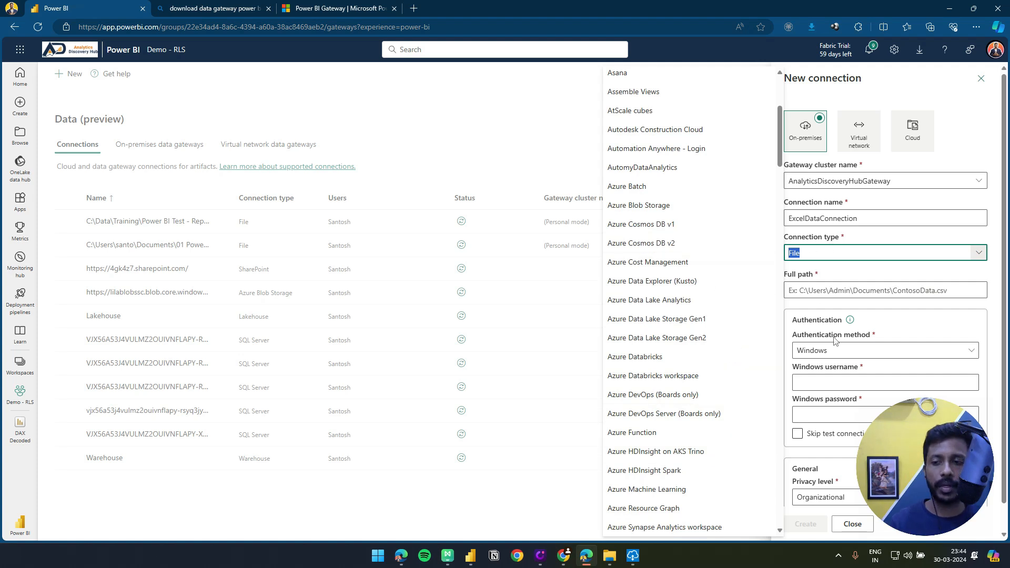
left_click(823, 284)
left_click(841, 434)
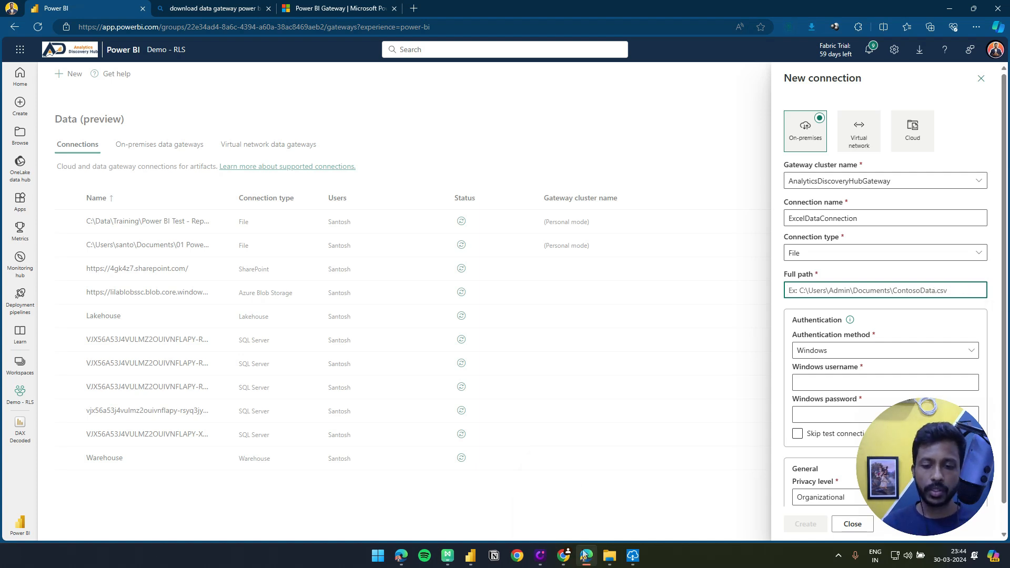
left_click(470, 555)
left_click(299, 70)
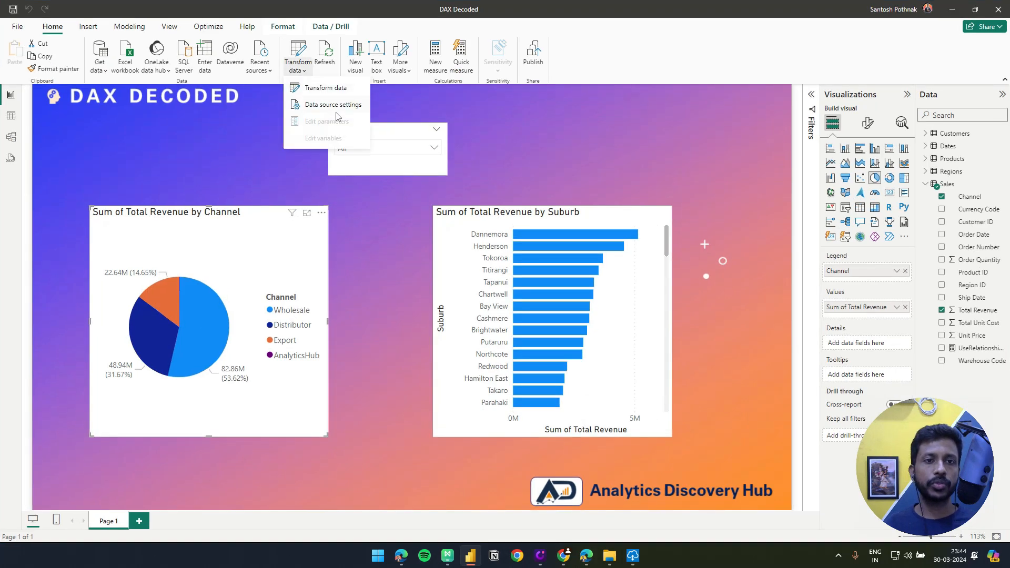
left_click(336, 112)
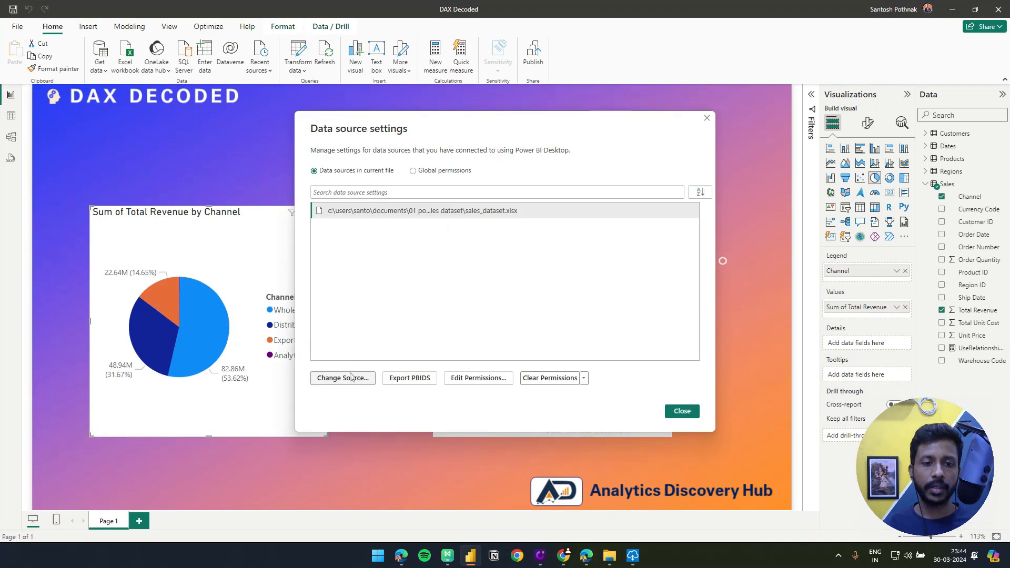
right_click(389, 212)
left_click(413, 252)
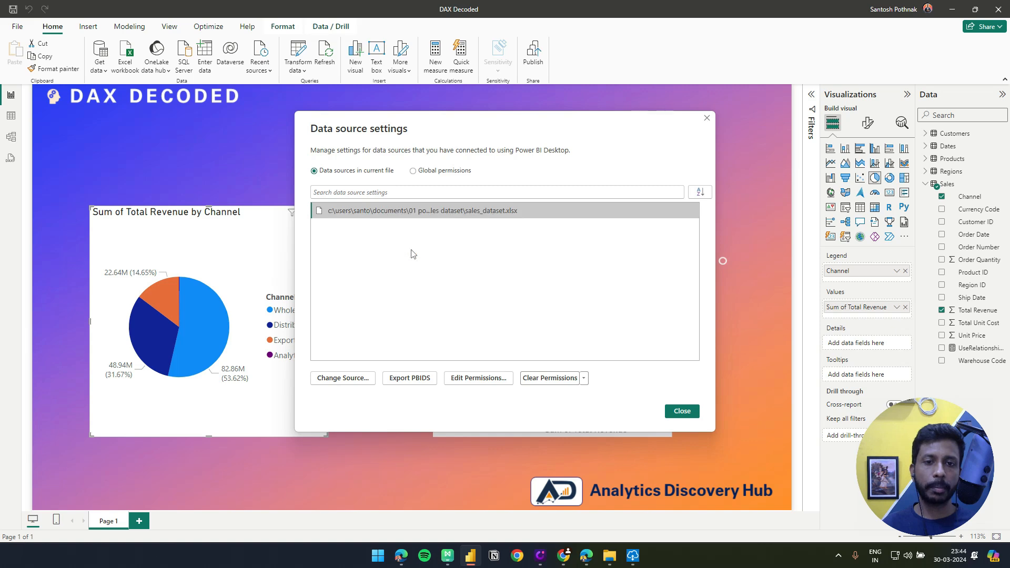
Return to the new connection in the browser and paste the copied sales_dataset.xlsx path as its full path
key("alt+Tab")
left_click(827, 291)
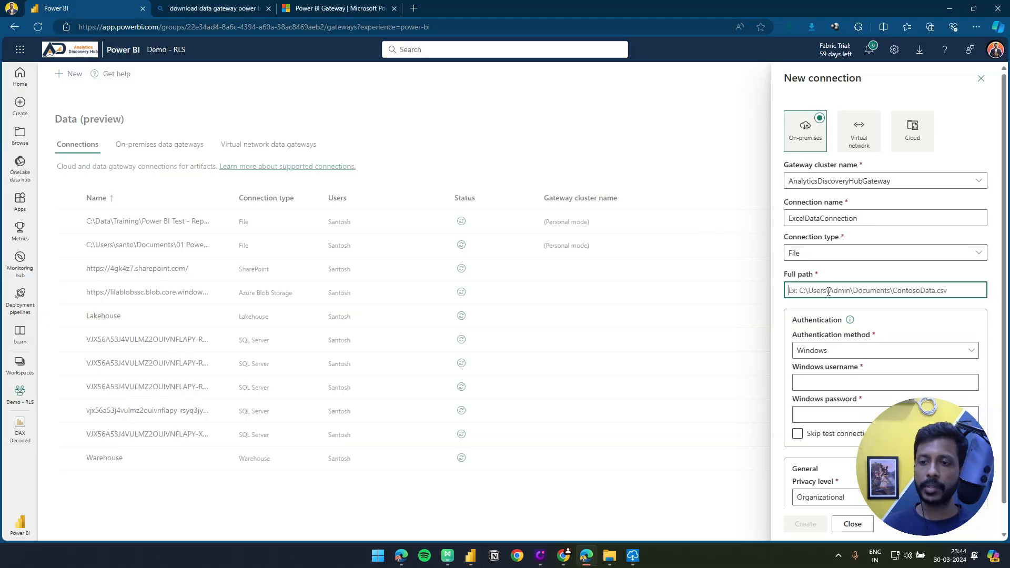
key("ctrl+v")
left_click_drag(871, 291, 755, 293)
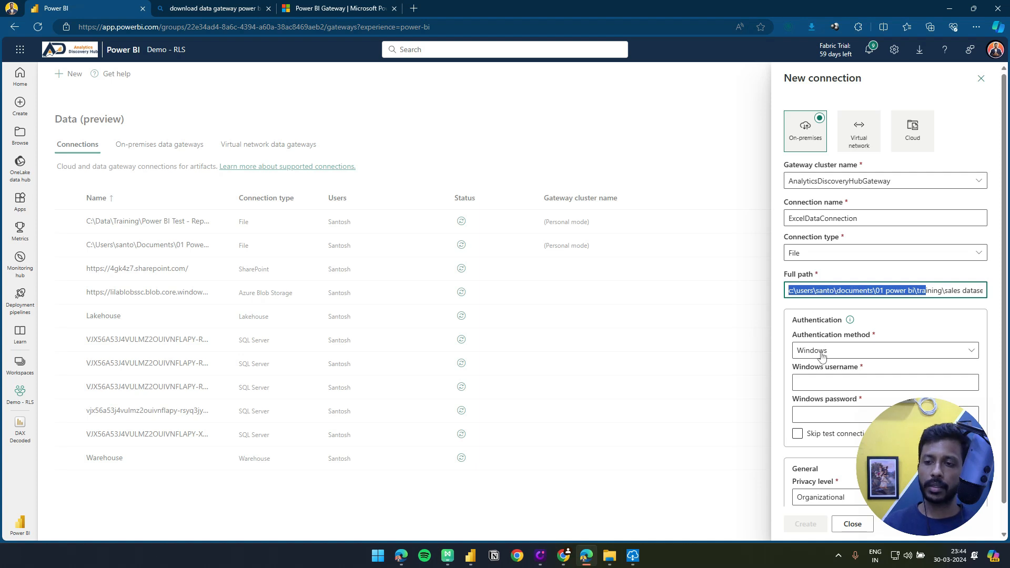
left_click(848, 314)
scroll(841, 320, "down", 1)
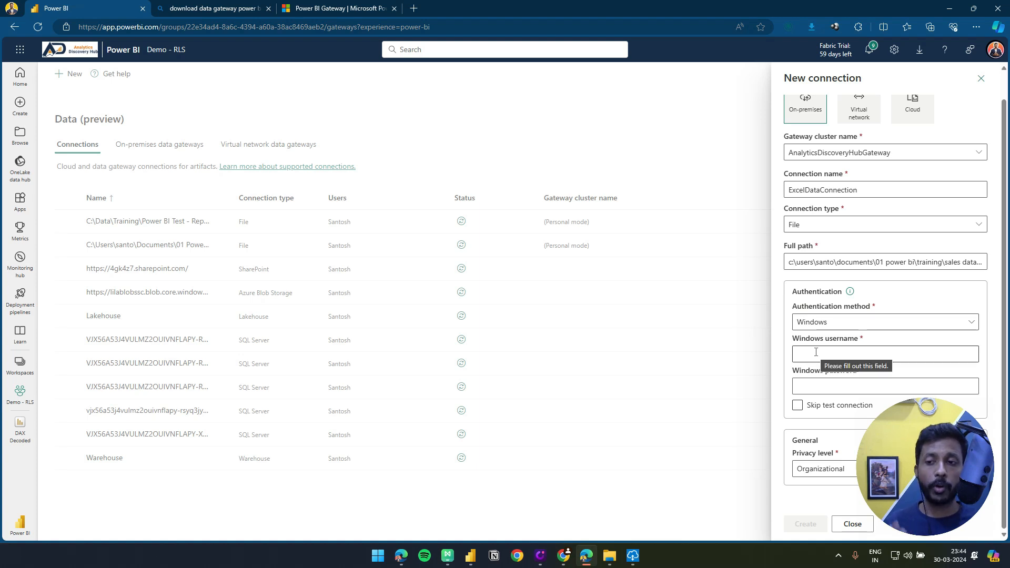
Run whoami in Command Prompt and copy the returned Windows account name
left_click(816, 352)
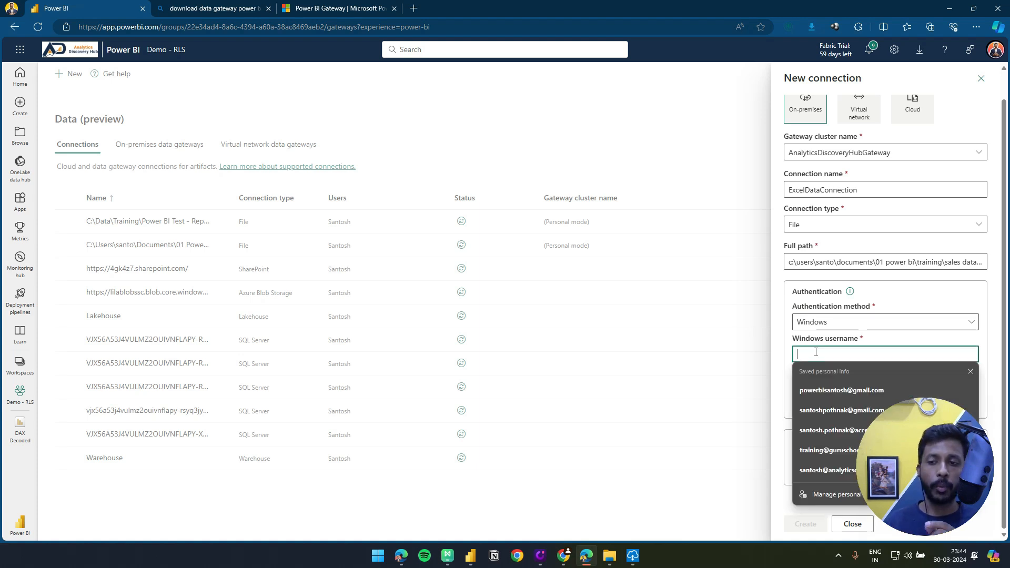
left_click(768, 361)
left_click(565, 322)
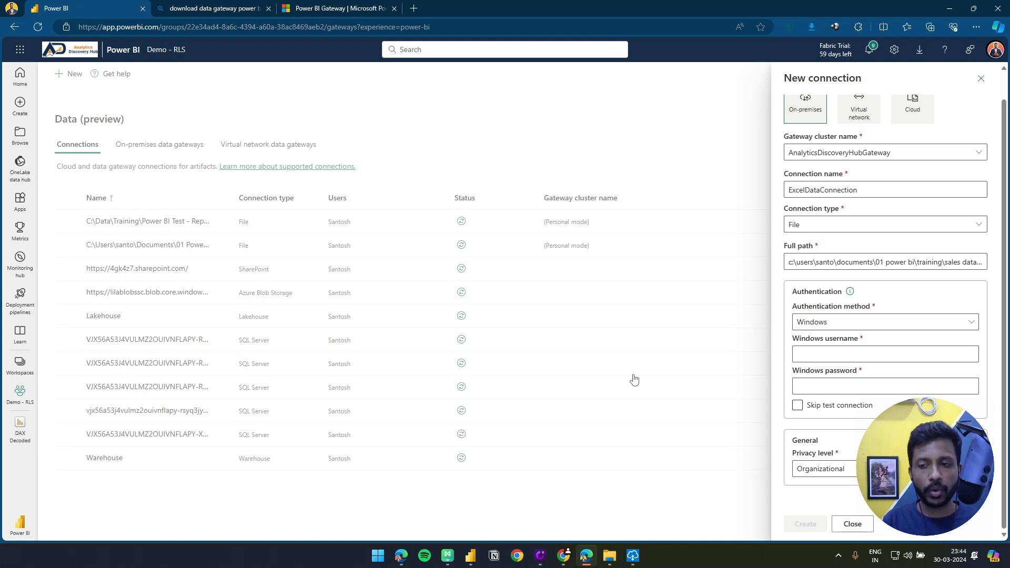
key("super")
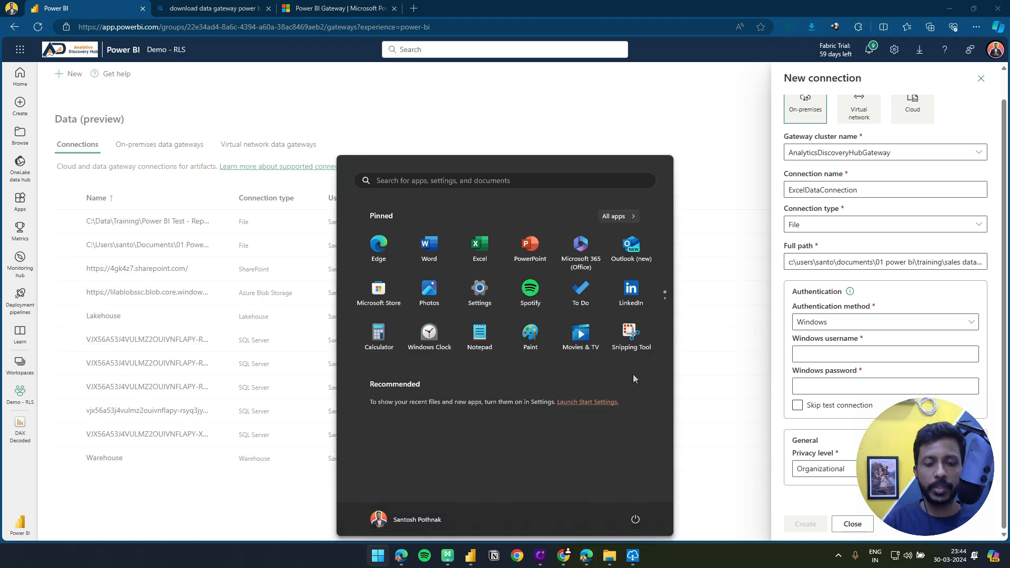
type("cmd")
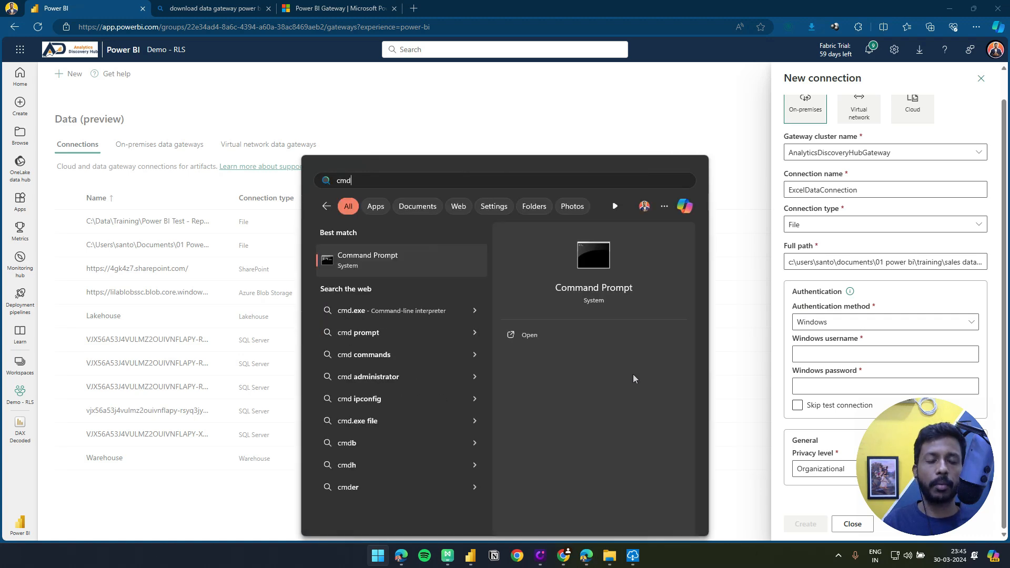
key("Return")
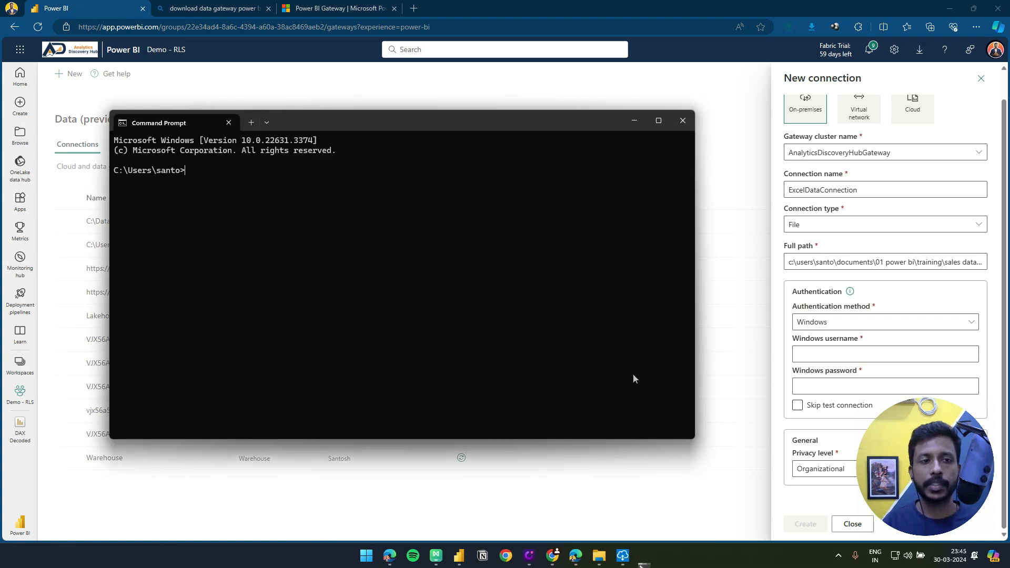
type("whoami")
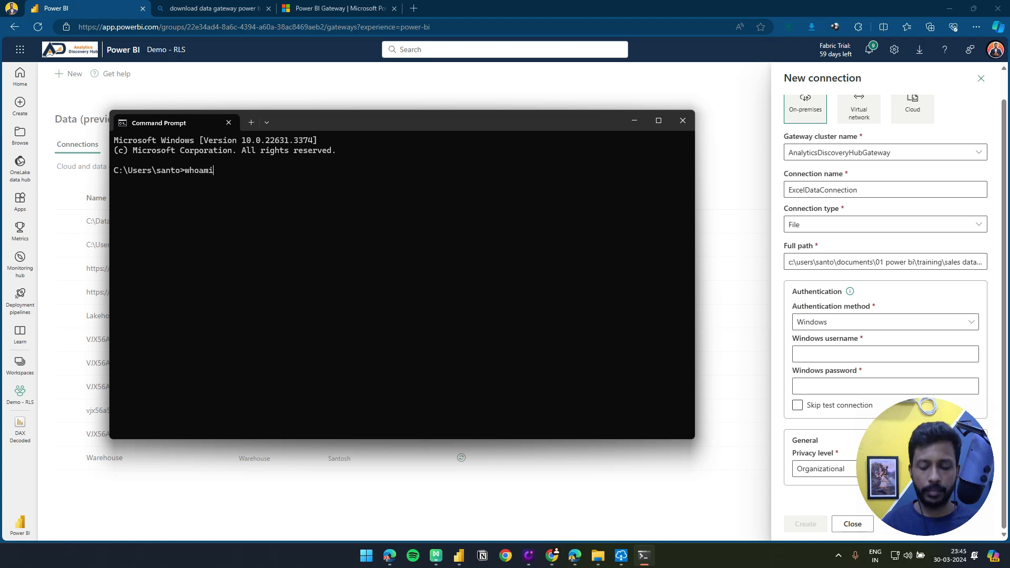
key("Return")
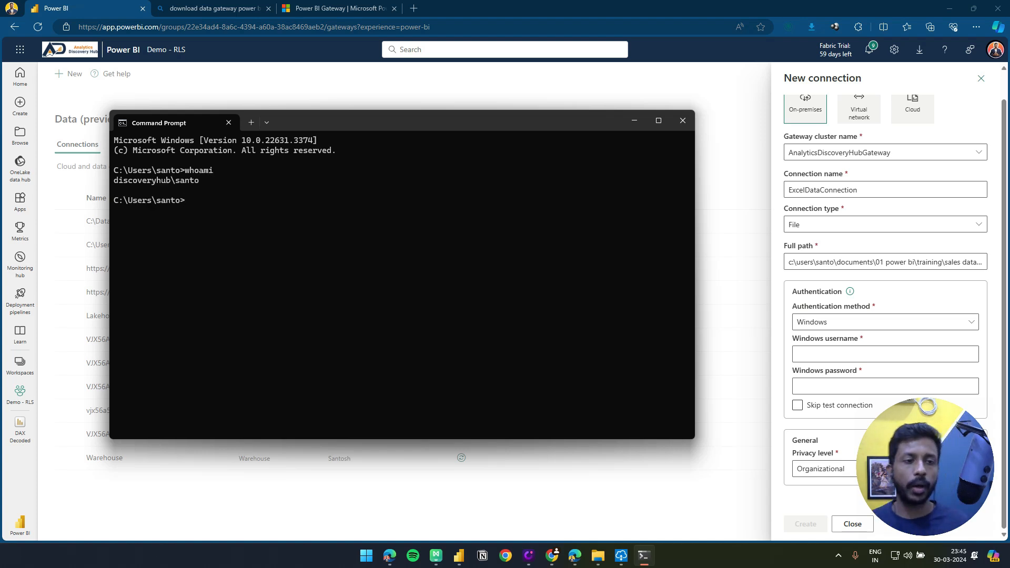
key("ctrl+v")
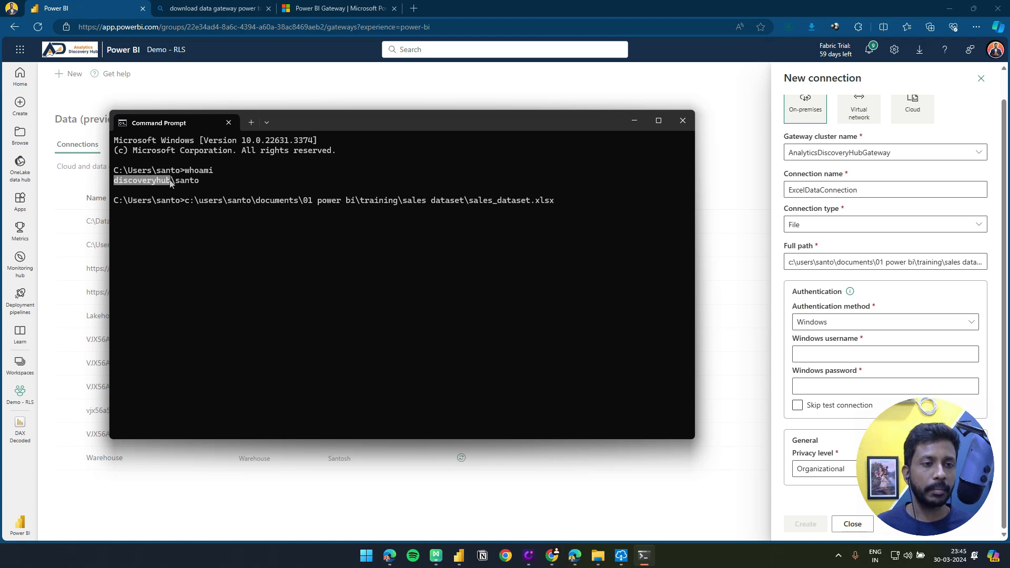
right_click(196, 185)
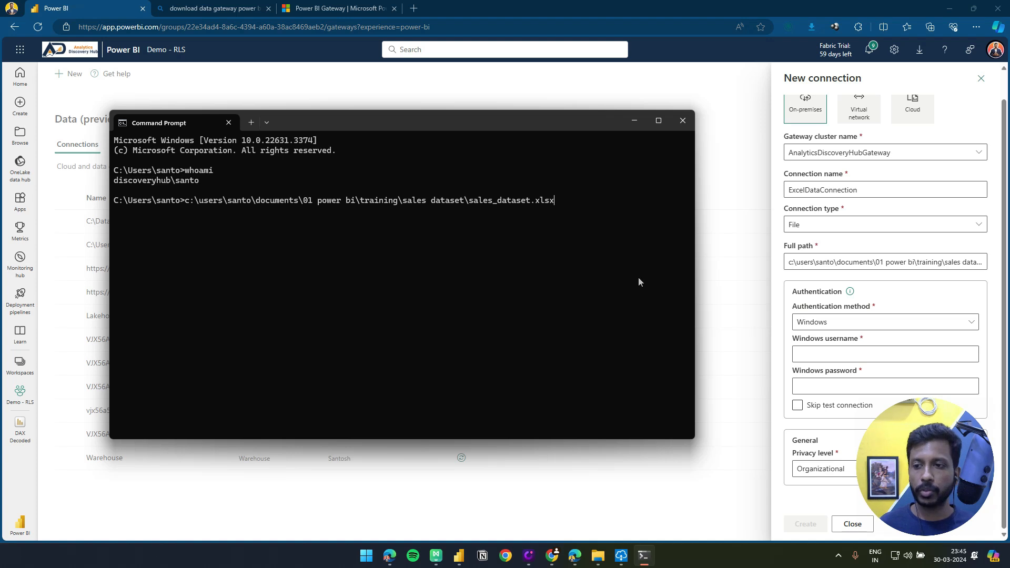
Fill in the copied Windows username and the Windows password for the connection, and try to create it
left_click(796, 353)
key("ctrl+v")
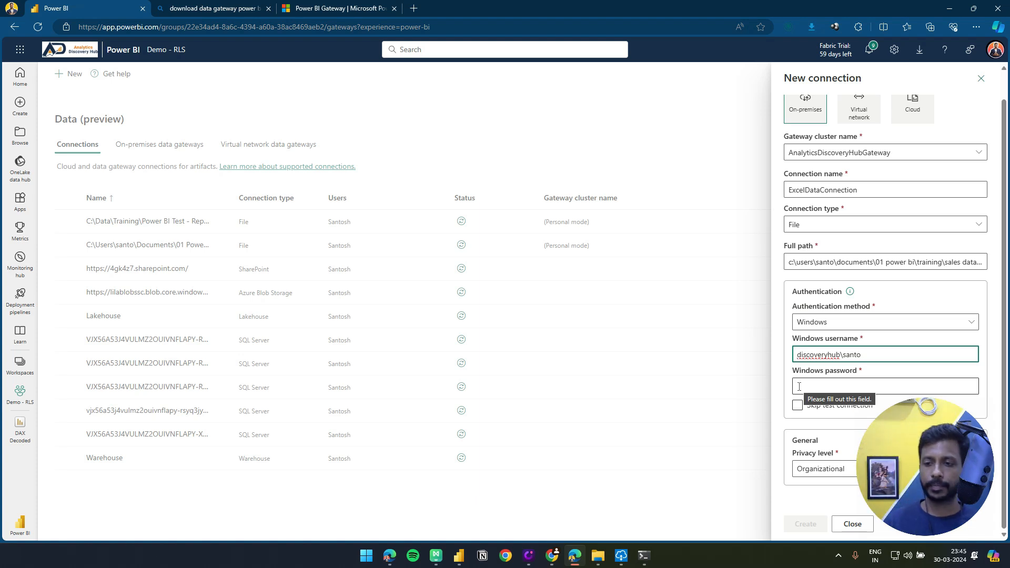
left_click(799, 386)
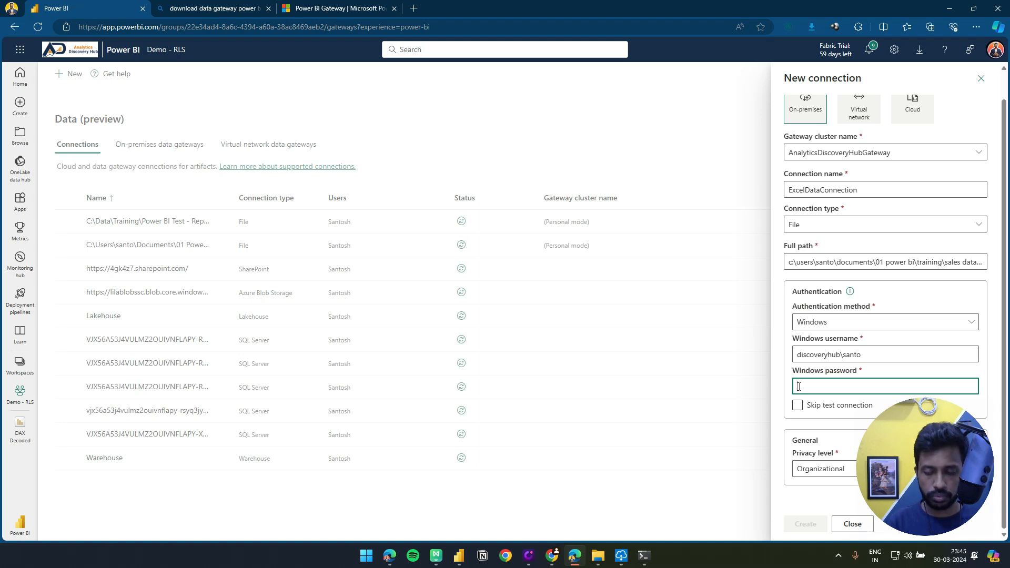
type("********")
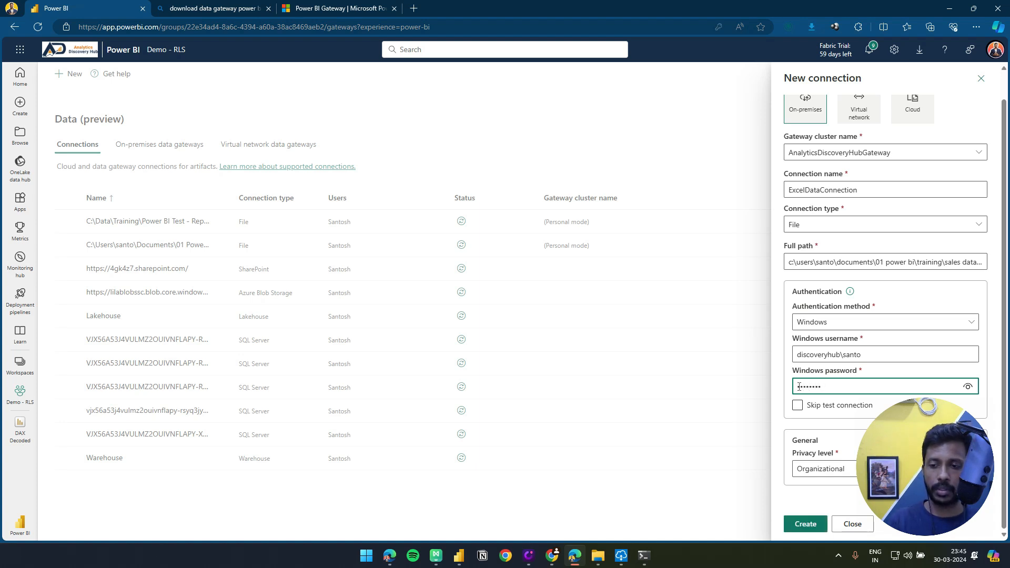
left_click_drag(909, 435, 630, 429)
scroll(805, 483, "up", 1)
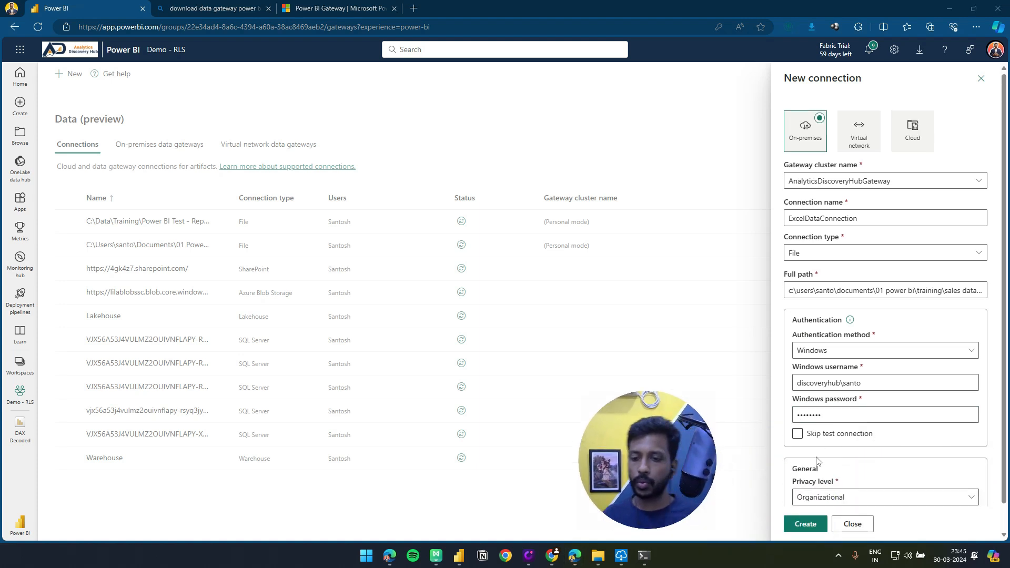
left_click(806, 524)
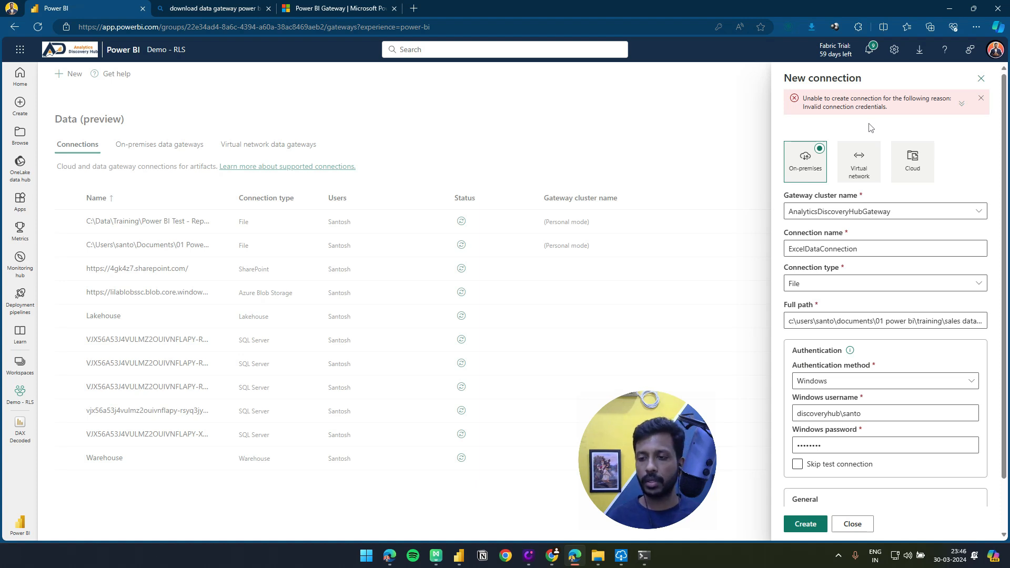
Re-enter the Windows password and create ExcelDataConnection, declining to save the password in the browser and closing the connection's settings
left_click(847, 446)
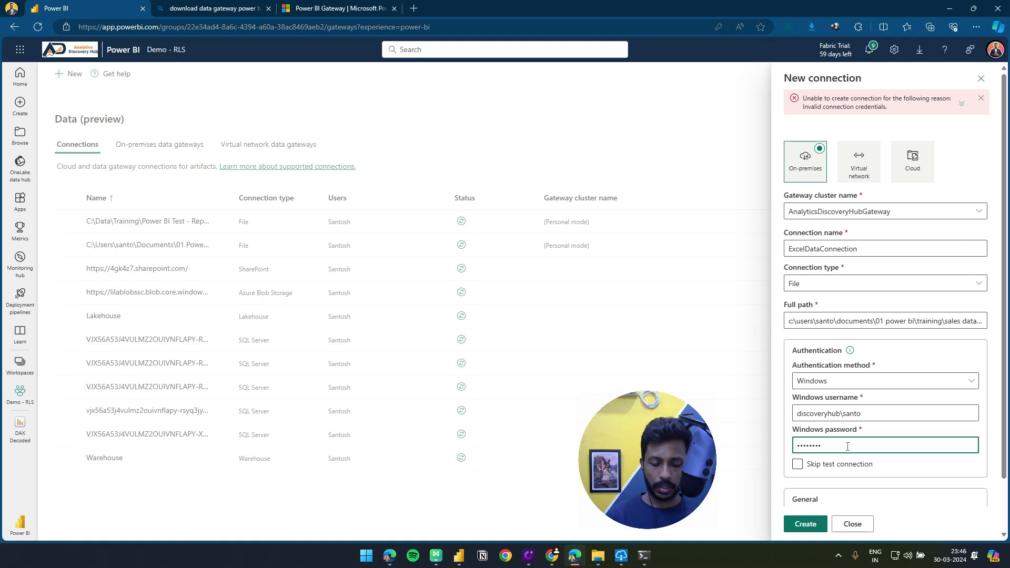
type("••")
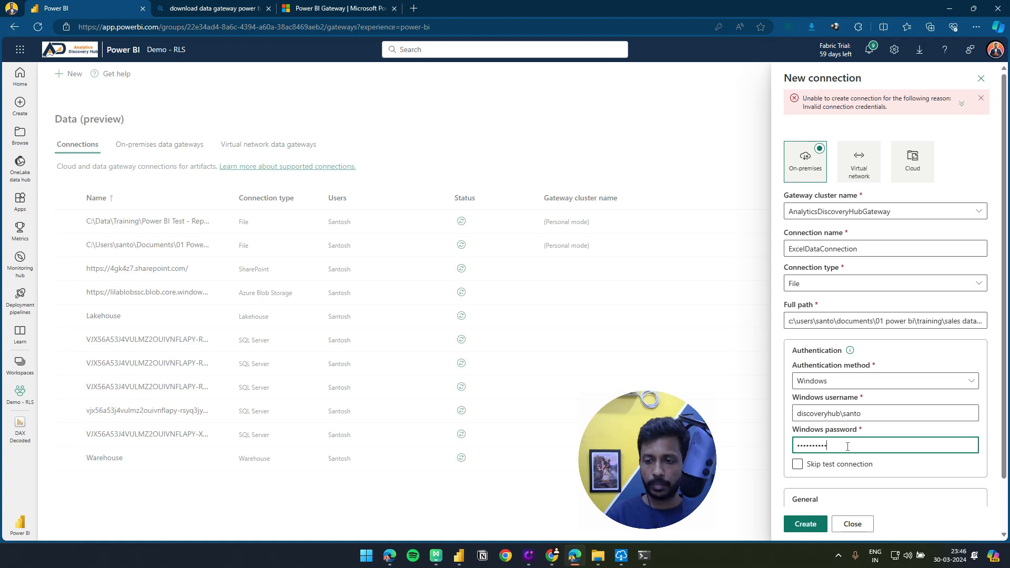
left_click(803, 524)
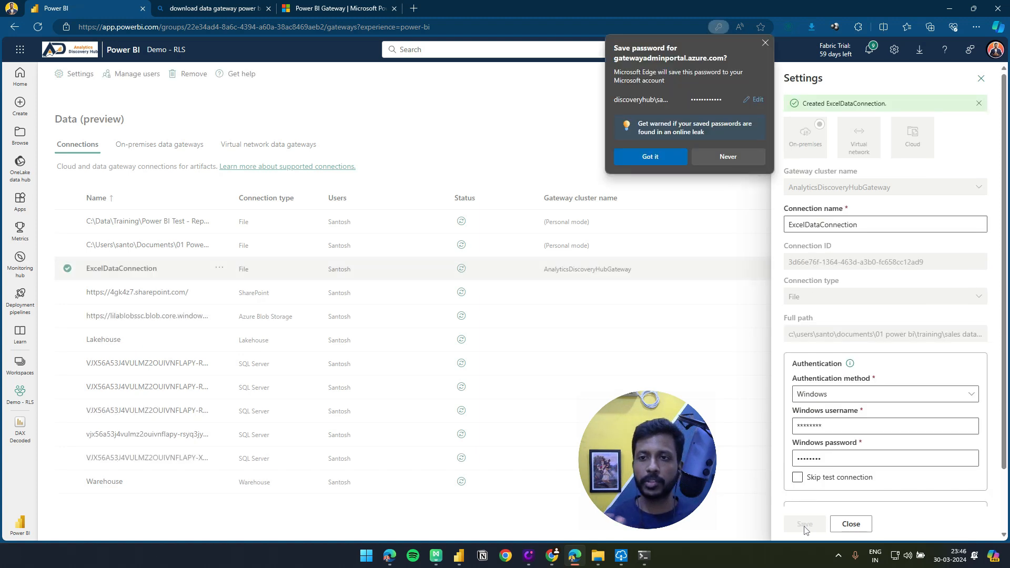
left_click(731, 156)
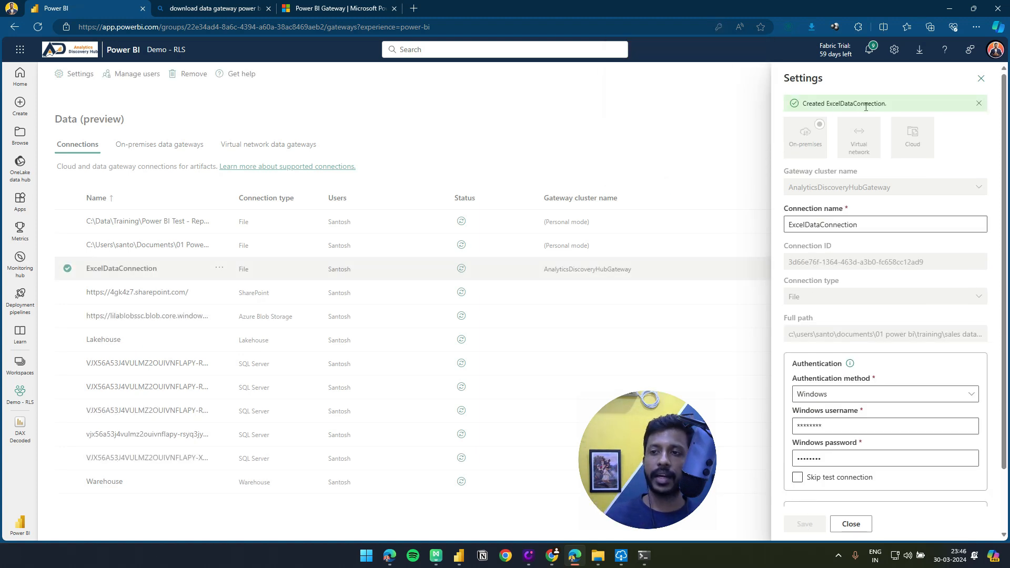
scroll(876, 472, "down", 2)
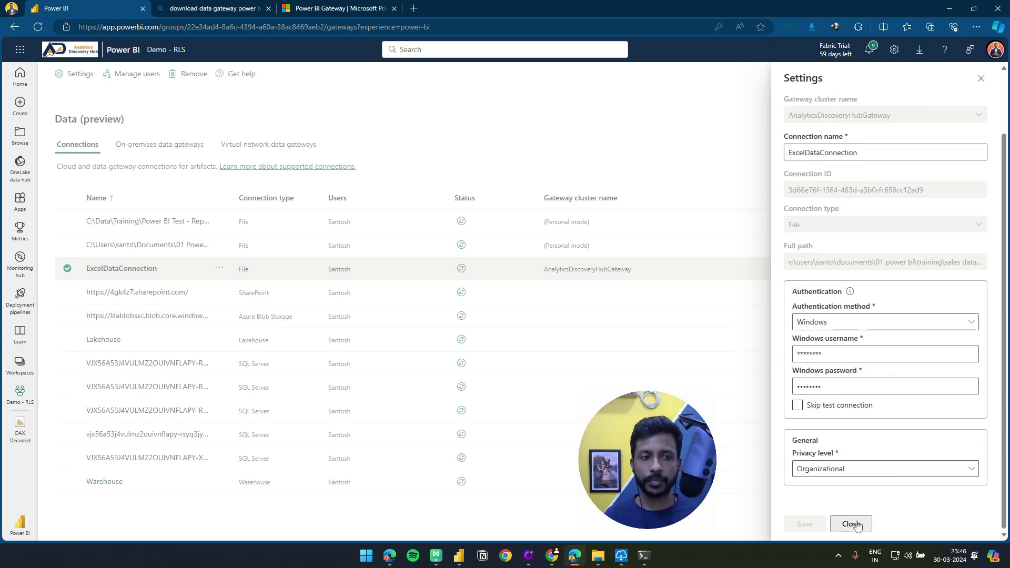
left_click(851, 524)
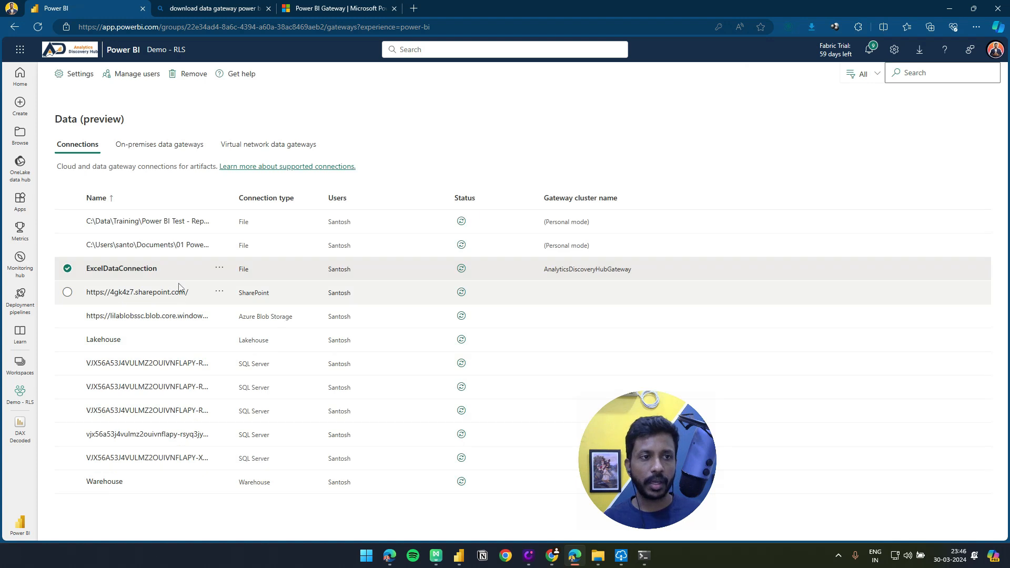
Return to the Demo - RLS workspace and show the gateway and cloud connections in the DAX Decoded semantic model's settings
left_click(15, 395)
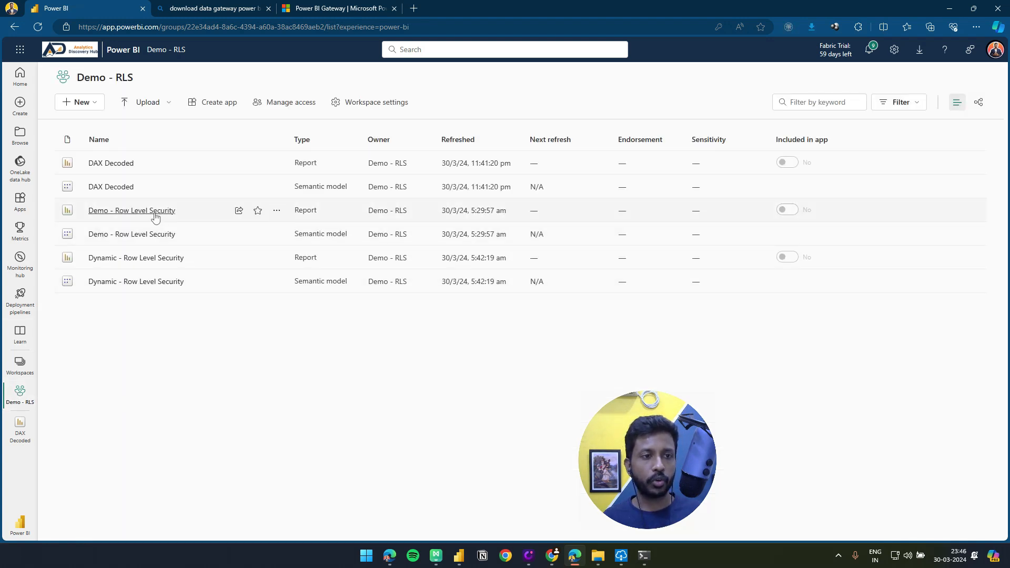
left_click(275, 188)
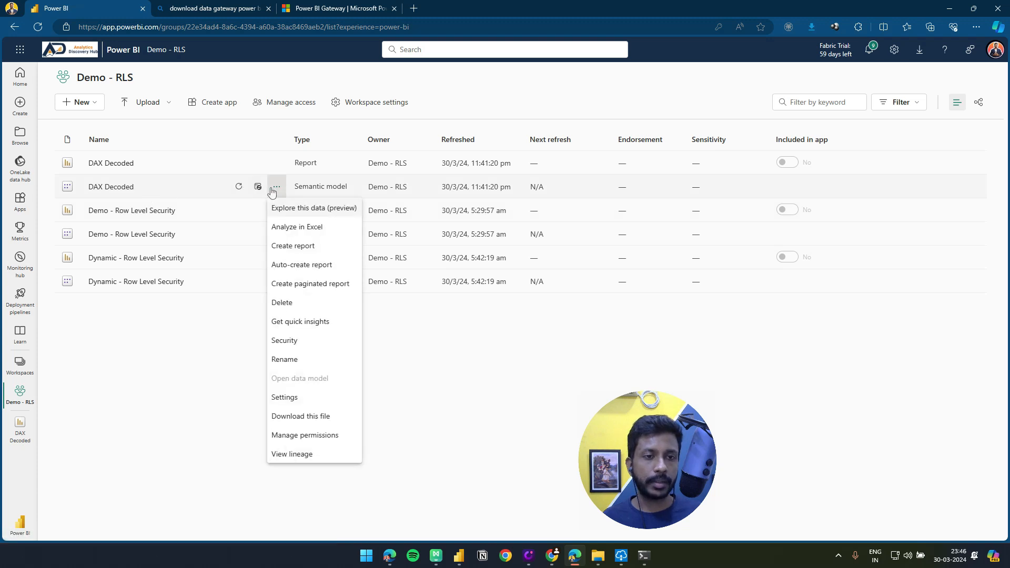
left_click(284, 398)
scroll(312, 343, "down", 1)
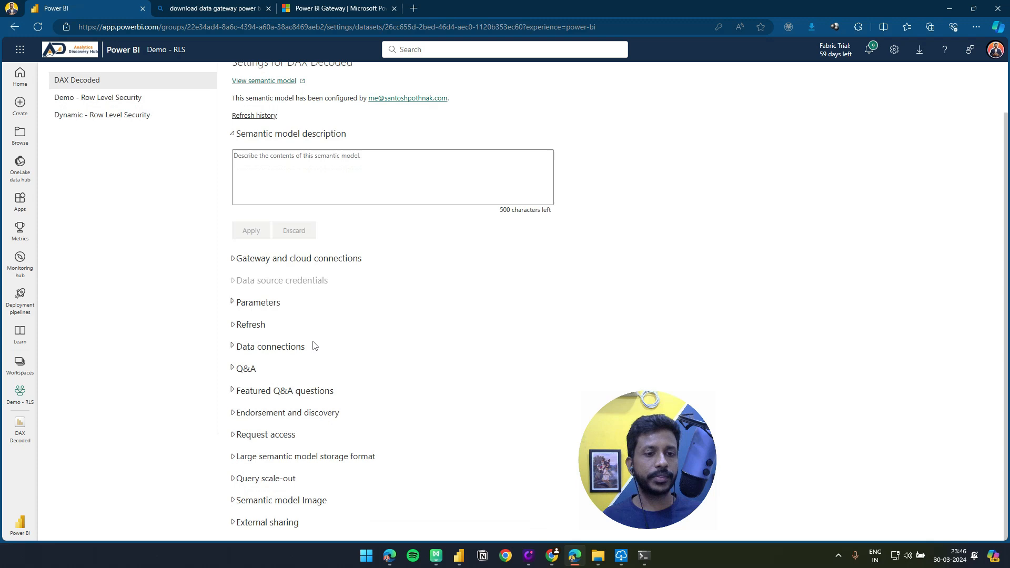
left_click(254, 258)
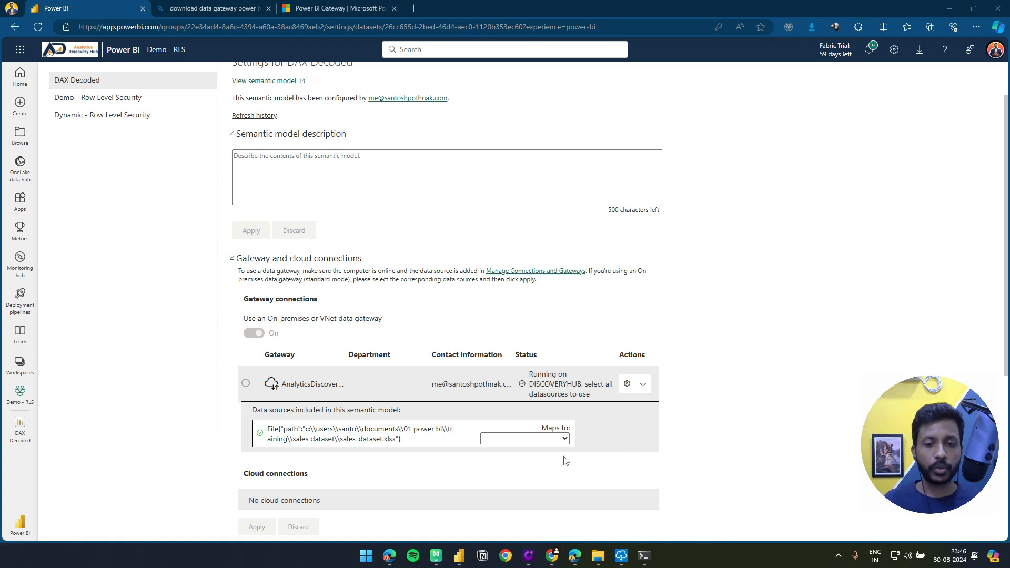
Map the model's sales_dataset.xlsx data source to ExcelDataConnection and apply the gateway connection
left_click(552, 439)
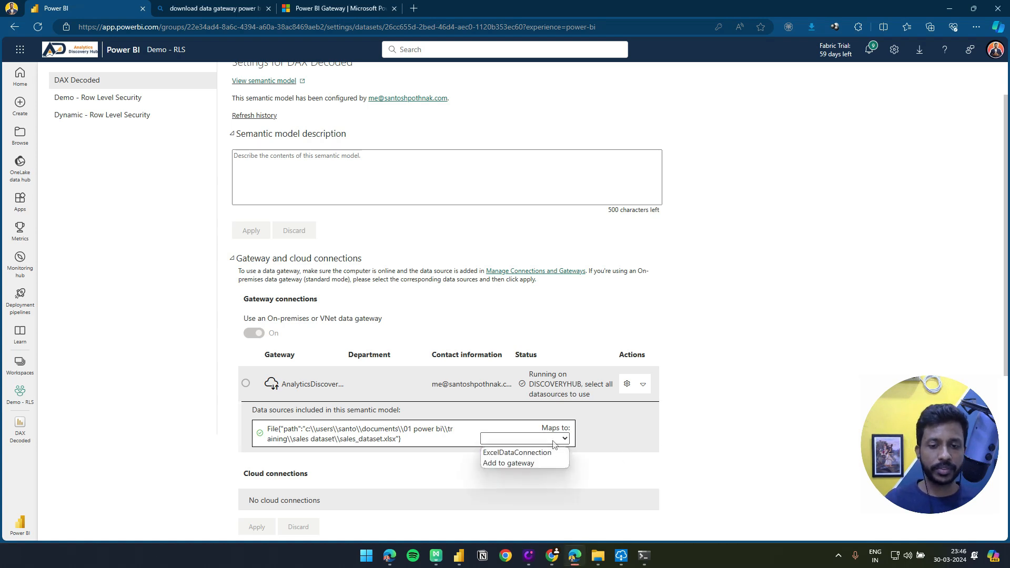
left_click(529, 454)
scroll(524, 454, "down", 1)
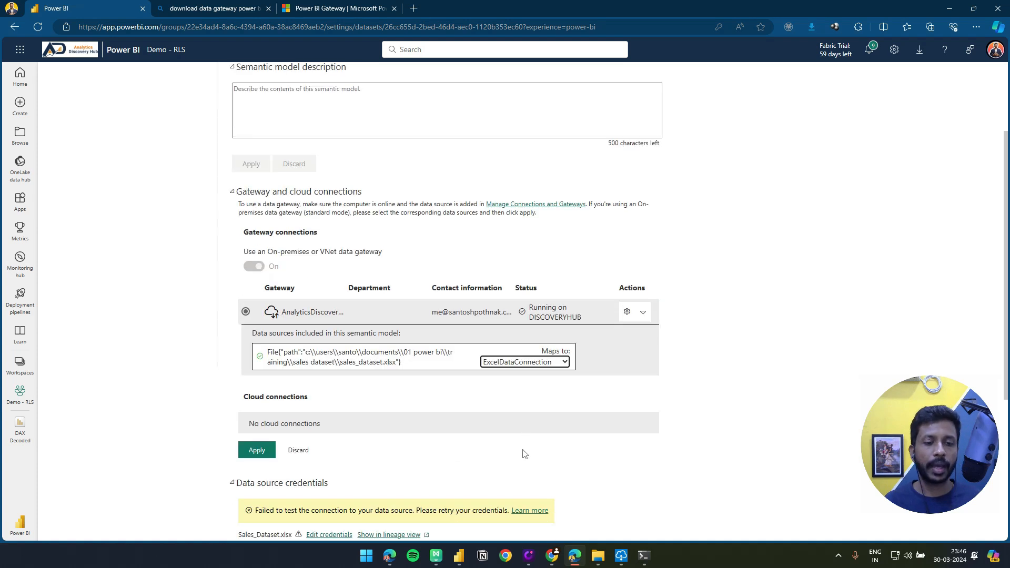
scroll(524, 454, "down", 1)
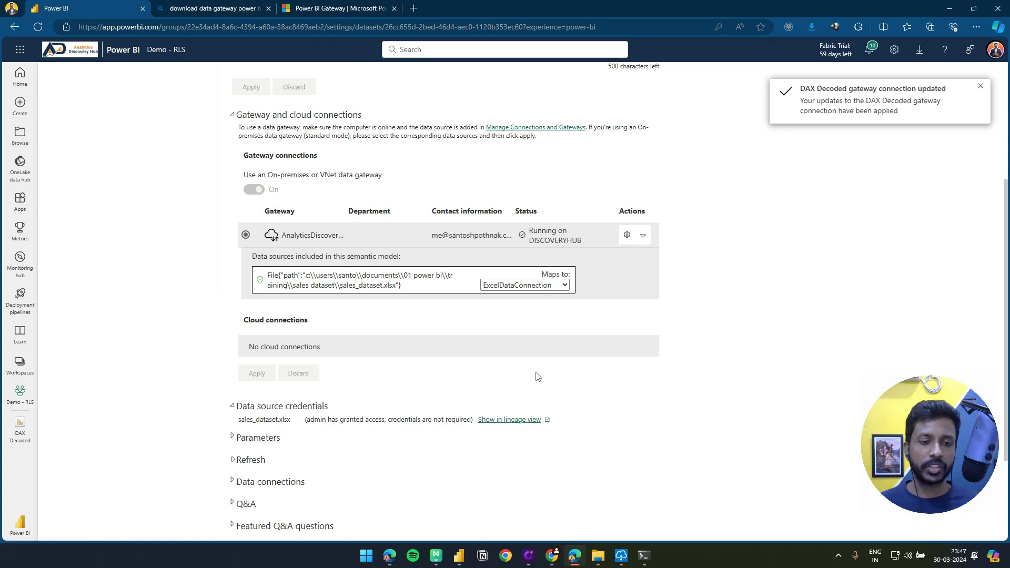
Turn on the refresh schedule for the DAX Decoded semantic model with a Daily refresh frequency
scroll(366, 433, "down", 2)
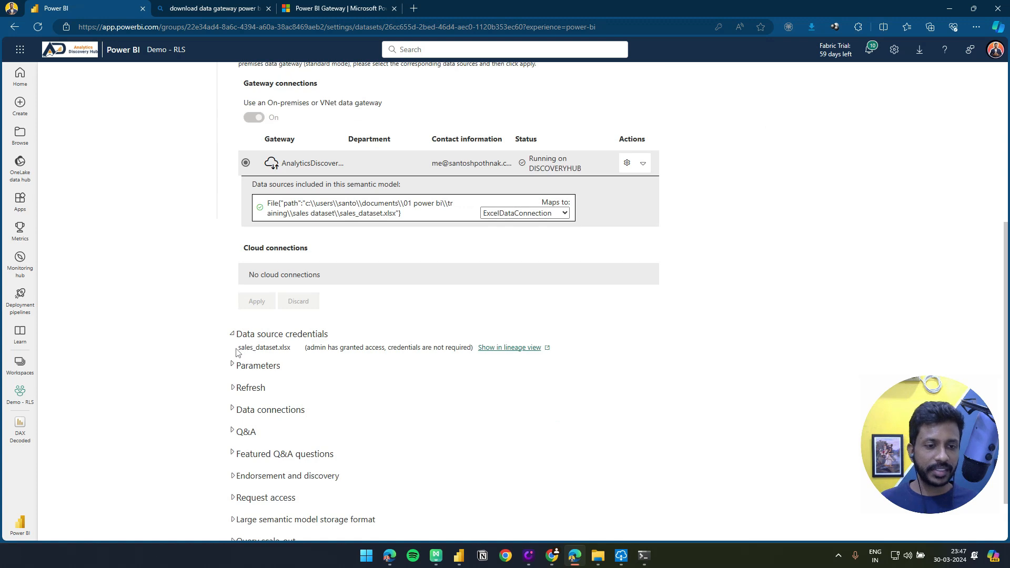
left_click_drag(246, 352, 322, 365)
left_click(322, 365)
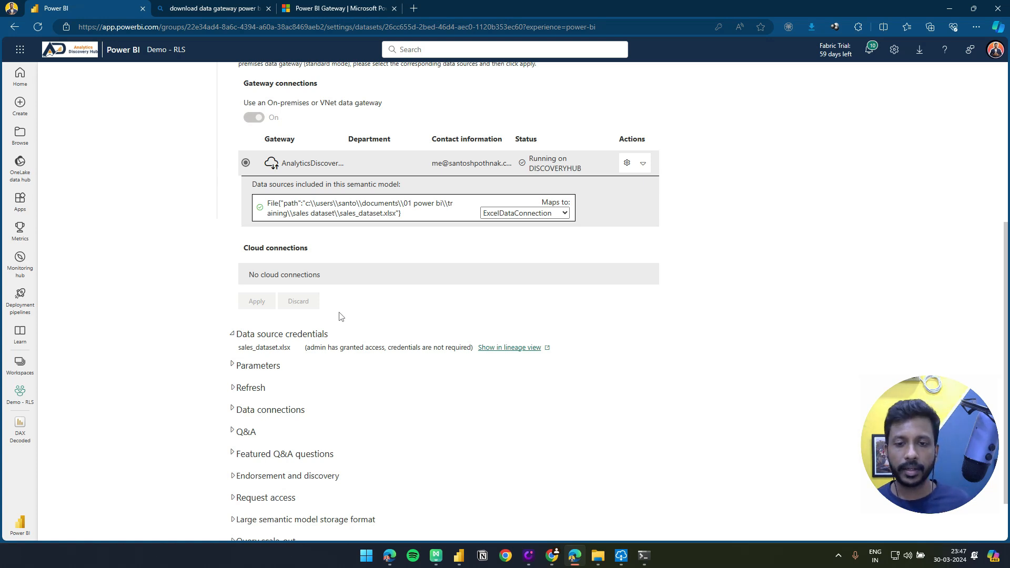
scroll(366, 322, "down", 1)
scroll(400, 320, "up", 1)
scroll(473, 314, "down", 1)
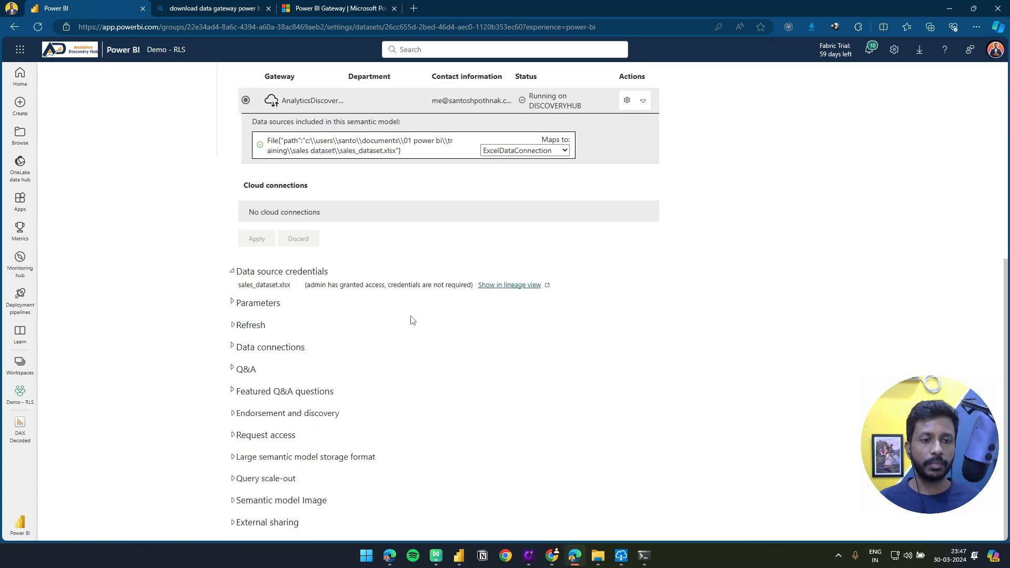
left_click(242, 330)
left_click(245, 370)
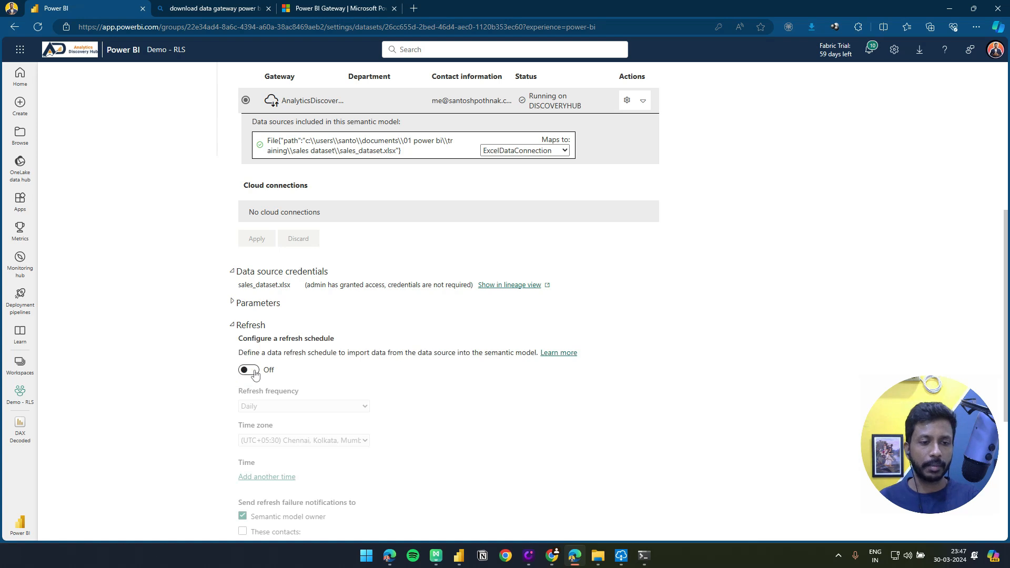
scroll(353, 373, "down", 3)
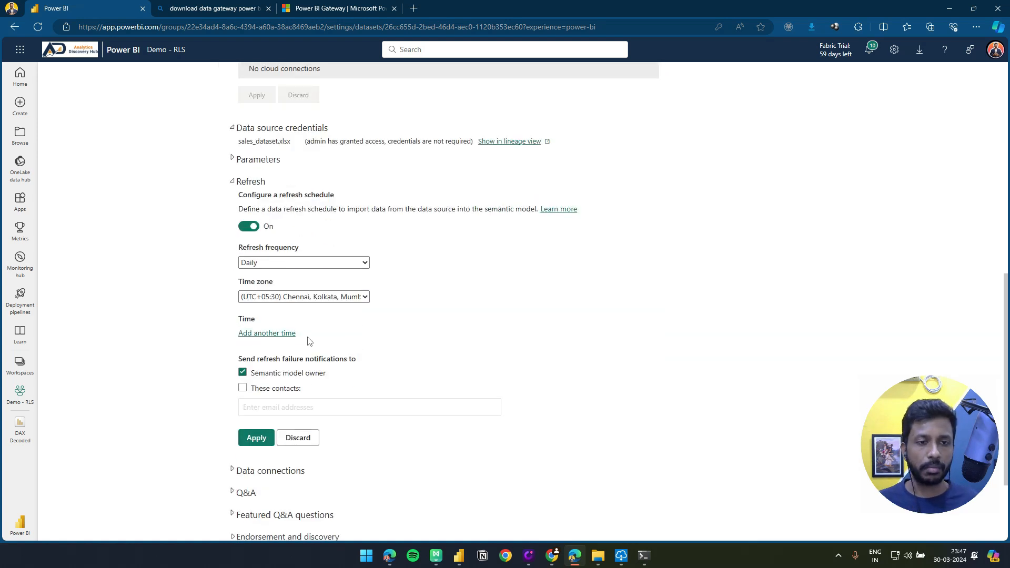
left_click(290, 263)
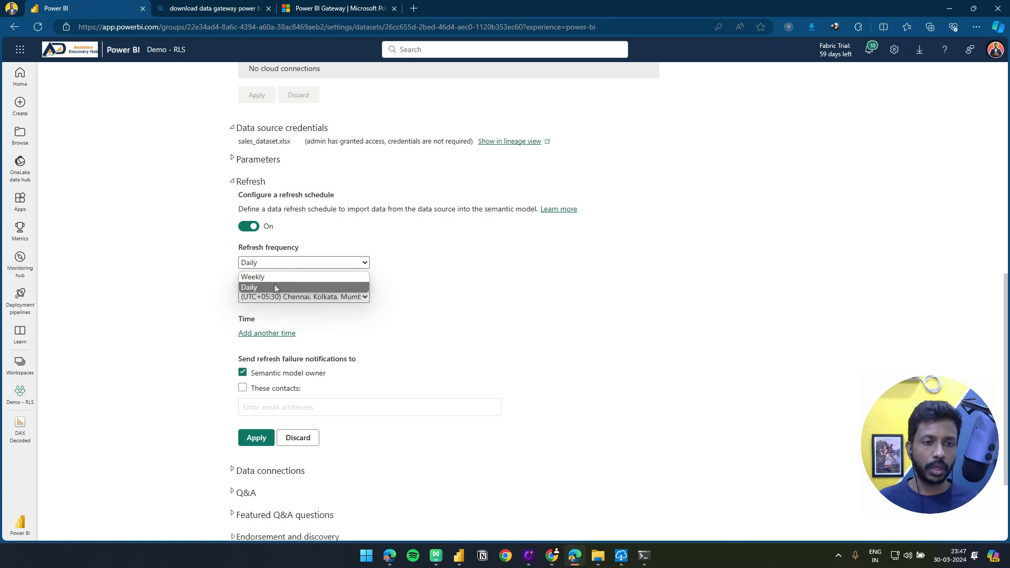
left_click(273, 286)
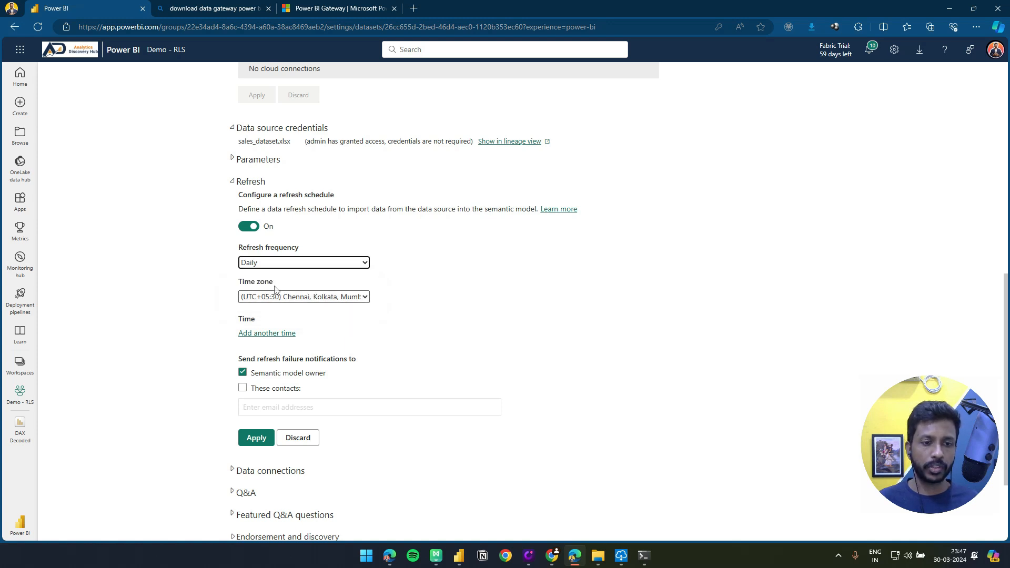
Add a 12:00 PM refresh time to the schedule and apply it
left_click(256, 334)
left_click(250, 334)
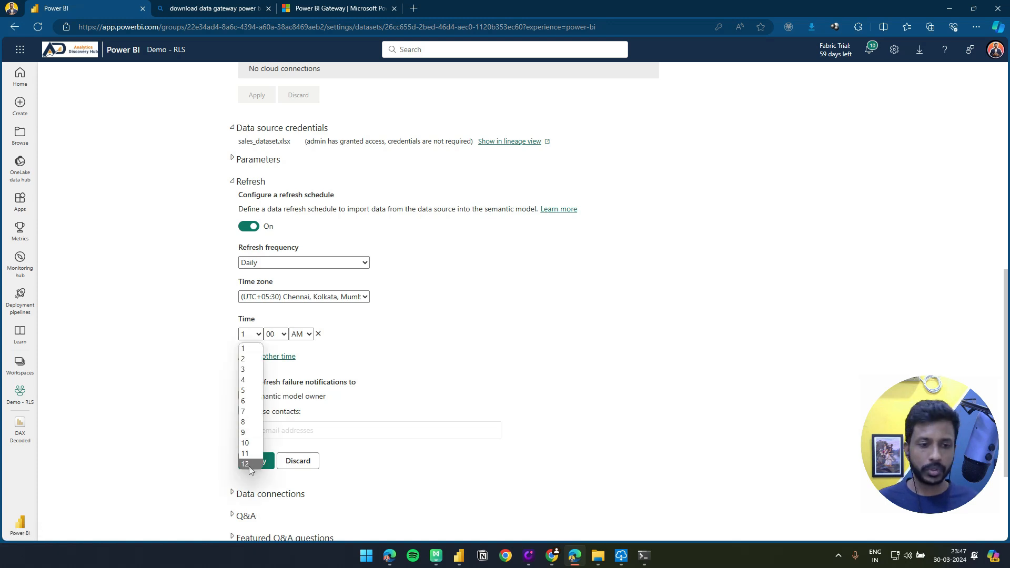
left_click(245, 464)
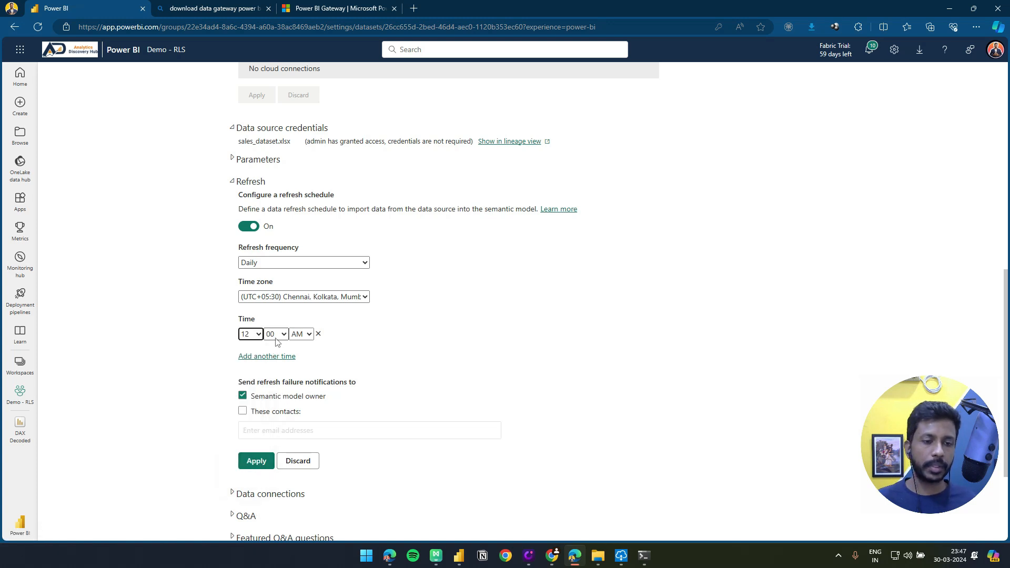
left_click(301, 335)
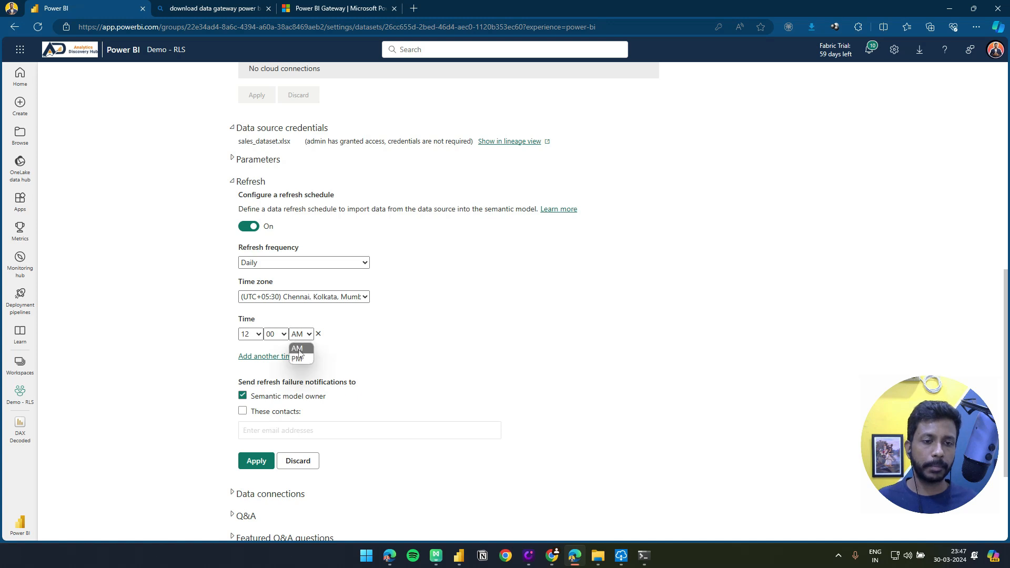
left_click(300, 362)
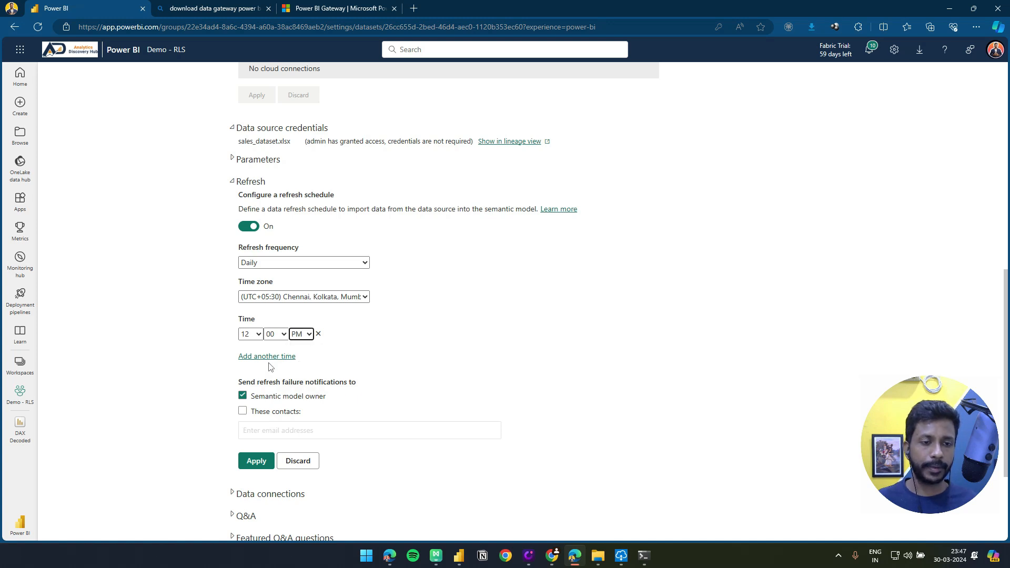
left_click(256, 460)
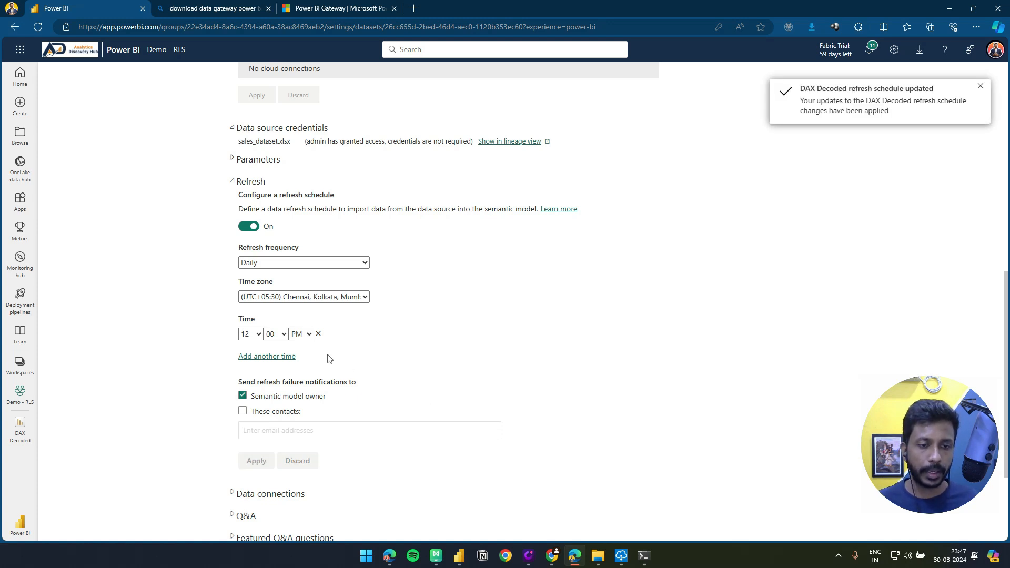
Switch the scheduled refresh time to 12:00 AM, apply it, and check the model's next refresh entry
left_click(300, 335)
left_click(297, 347)
left_click(256, 460)
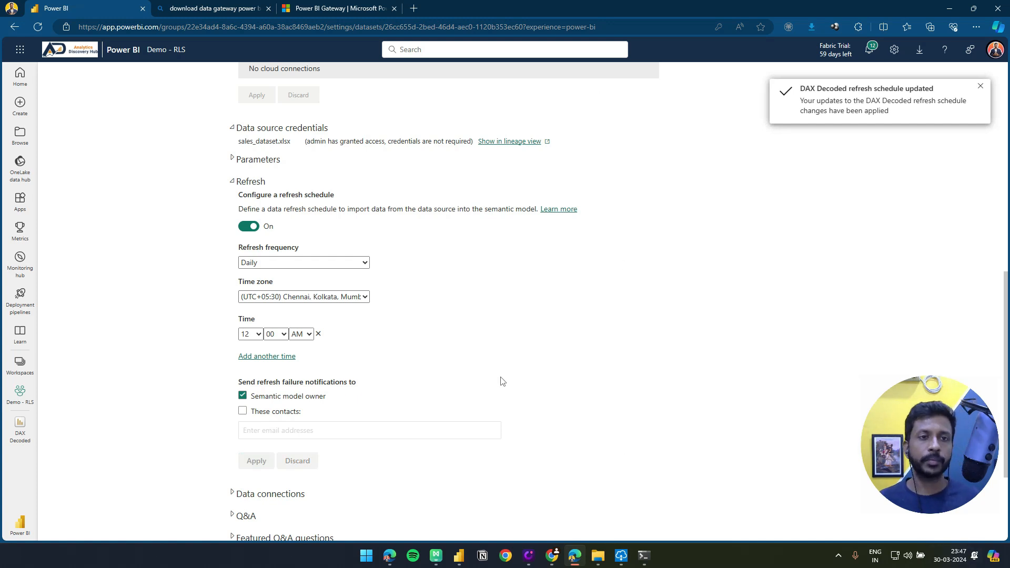
scroll(507, 369, "up", 8)
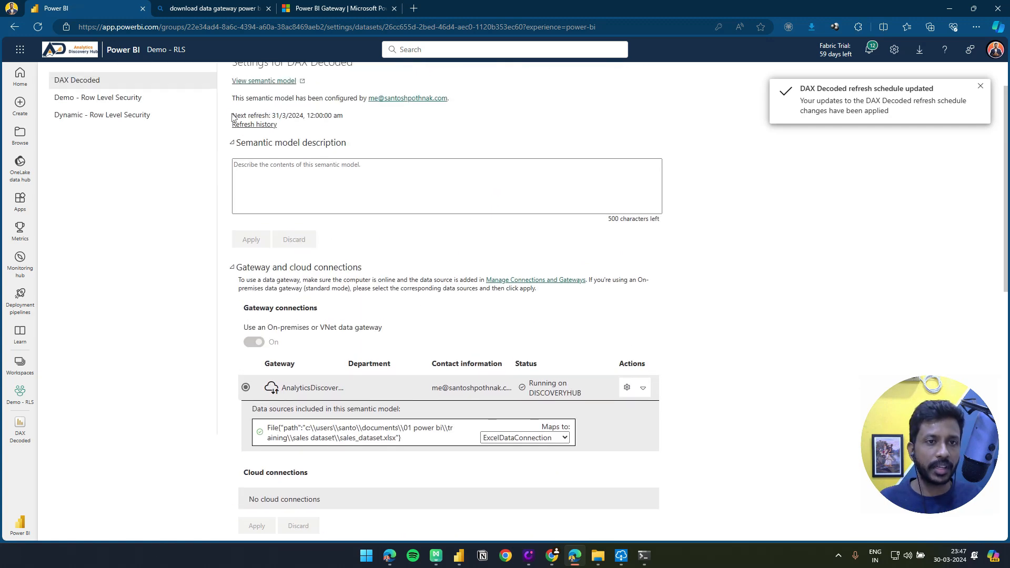
left_click_drag(233, 117, 311, 117)
left_click(349, 126)
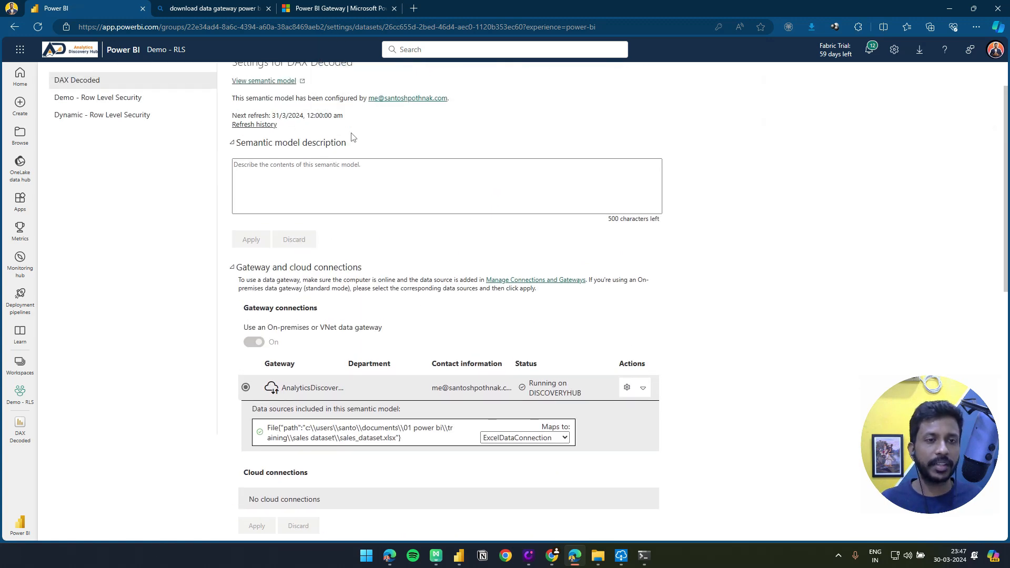
scroll(352, 137, "up", 1)
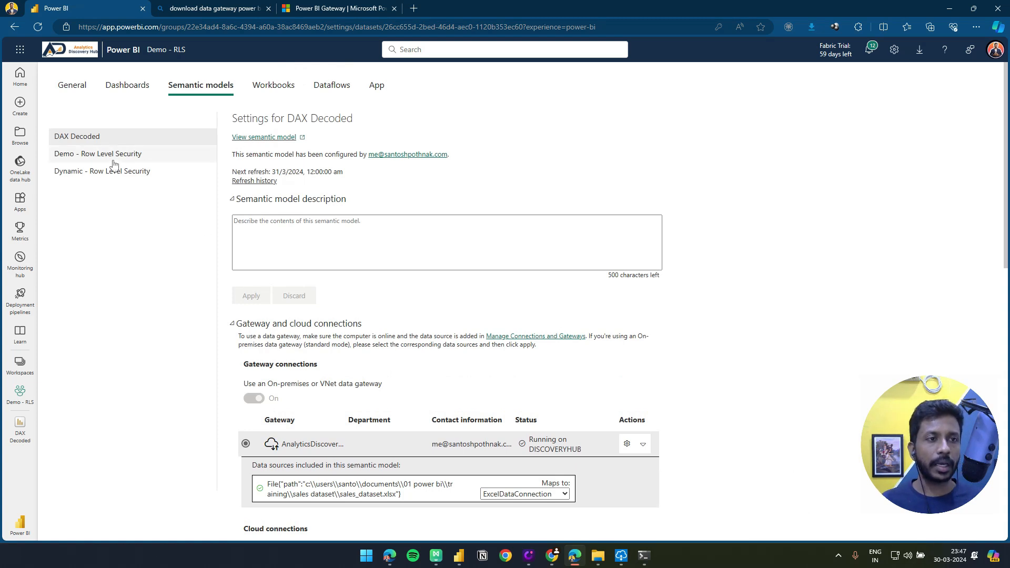
Return to the Demo - RLS workspace and compare the DAX Decoded semantic model's last refreshed and next refresh times
left_click(21, 376)
left_click(101, 201)
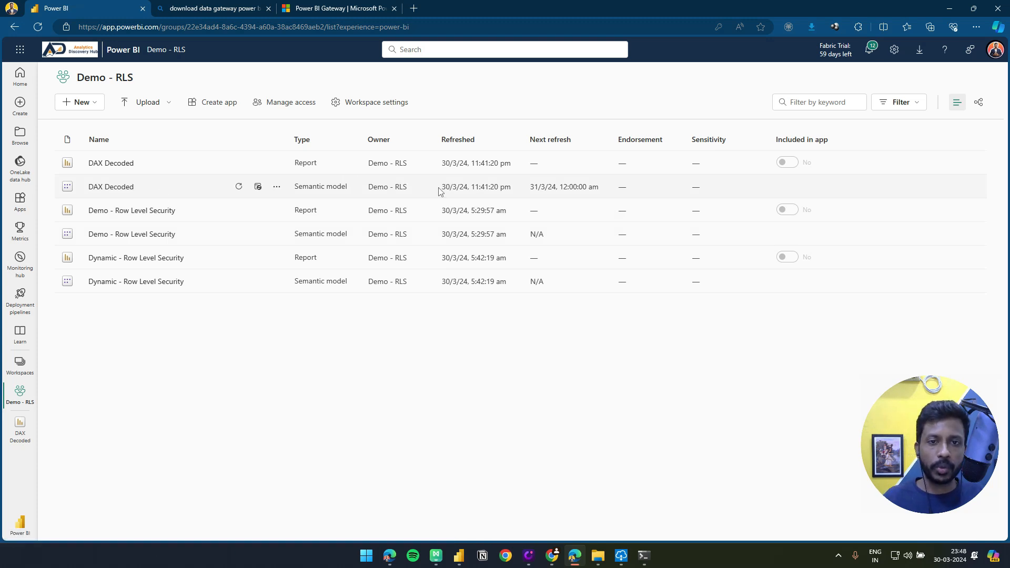
left_click_drag(442, 188, 511, 188)
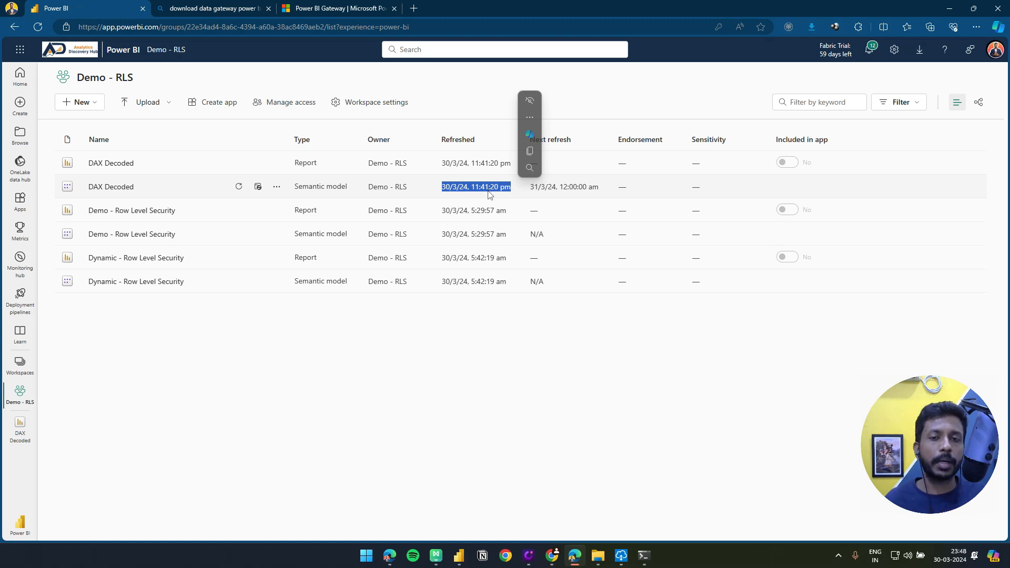
left_click(559, 189)
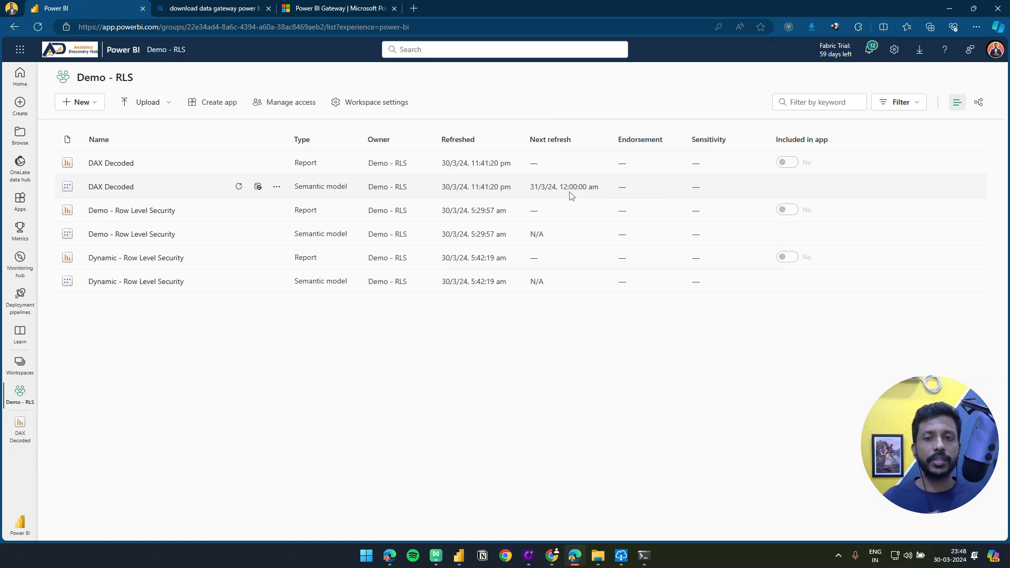
left_click_drag(560, 188, 599, 190)
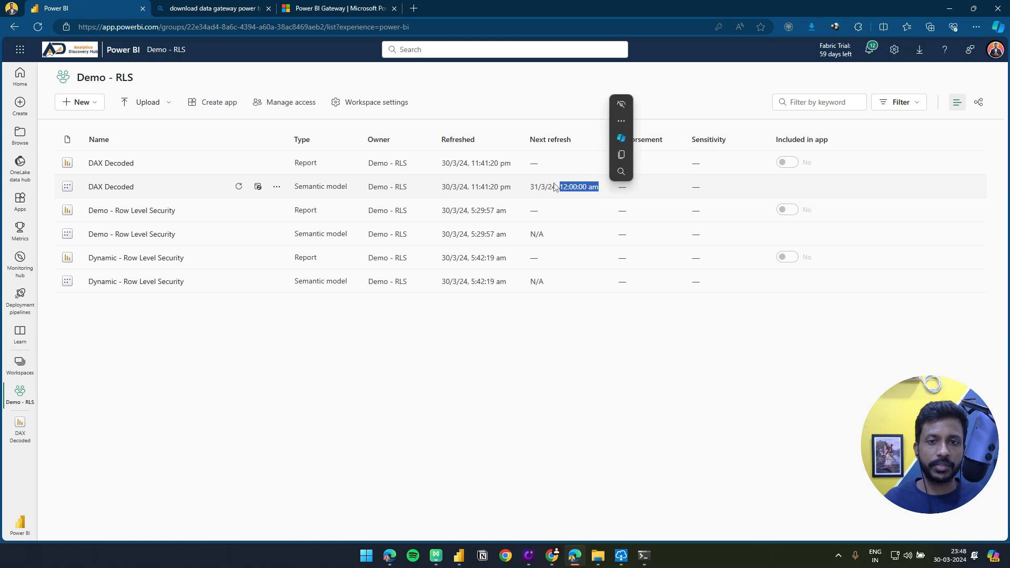
left_click(512, 184)
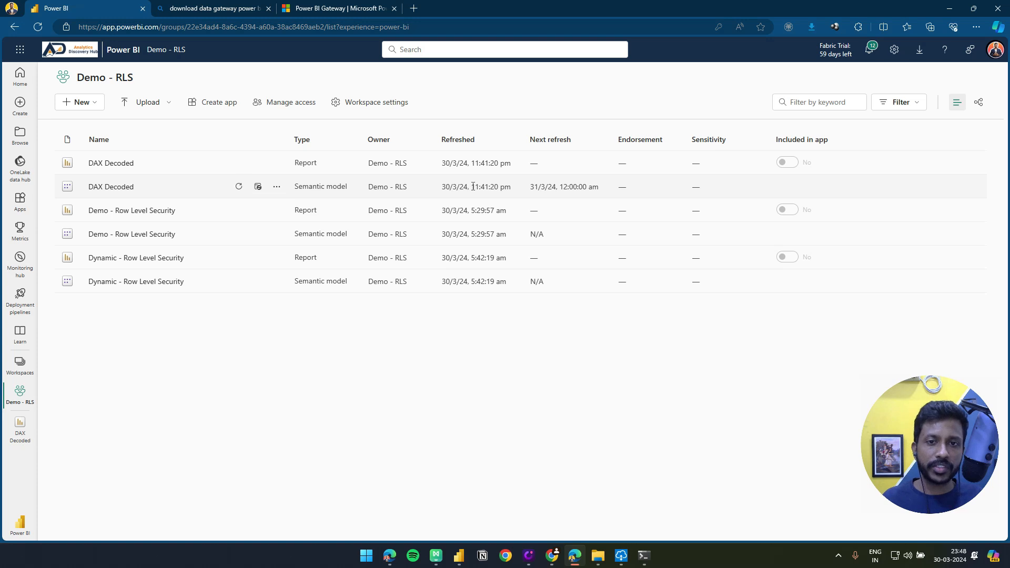
left_click_drag(471, 187, 491, 187)
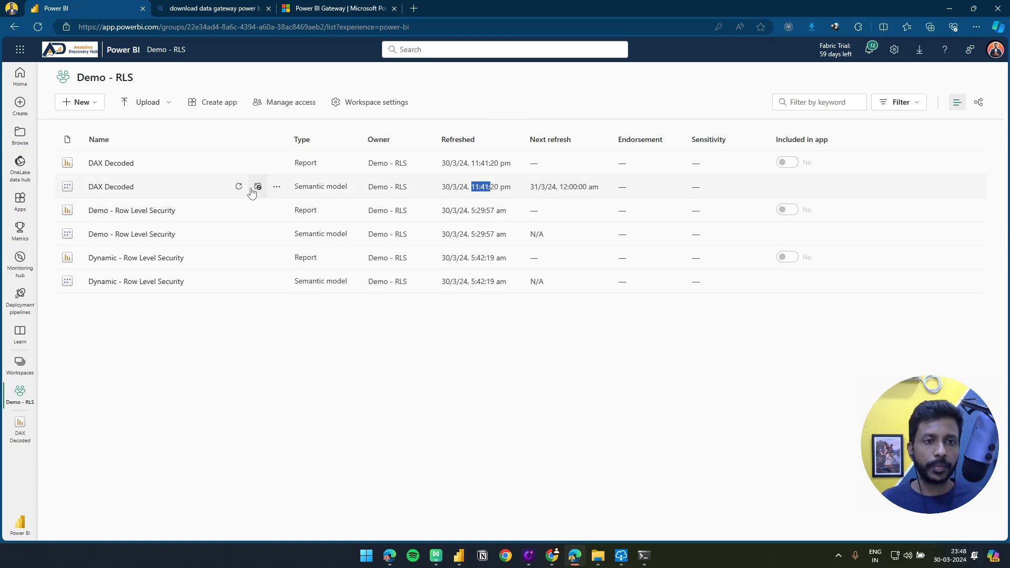
Refresh the DAX Decoded semantic model on demand, and open the DAX Decoded report to refresh its visuals
left_click(239, 188)
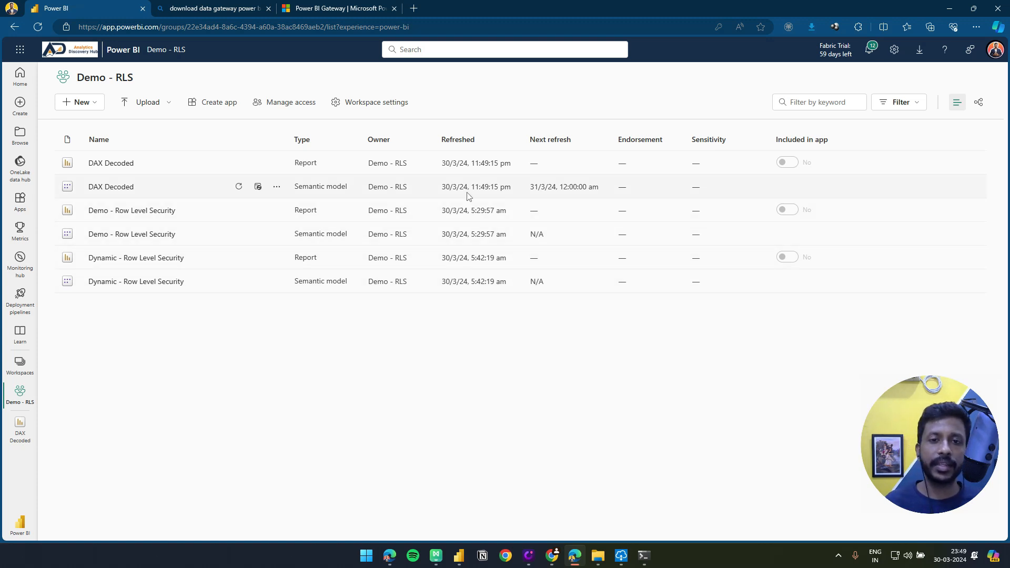
left_click_drag(469, 187, 499, 188)
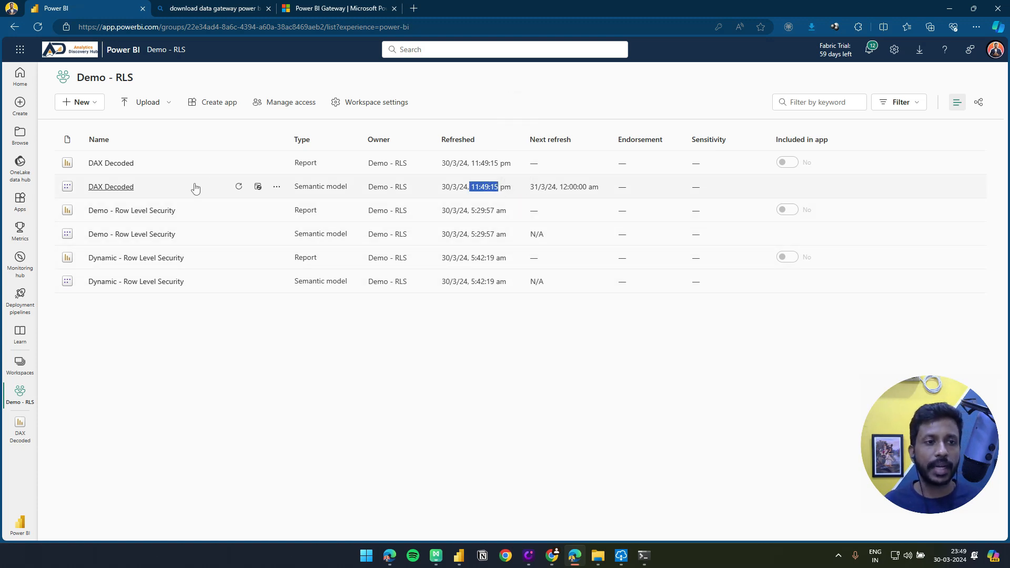
left_click(92, 164)
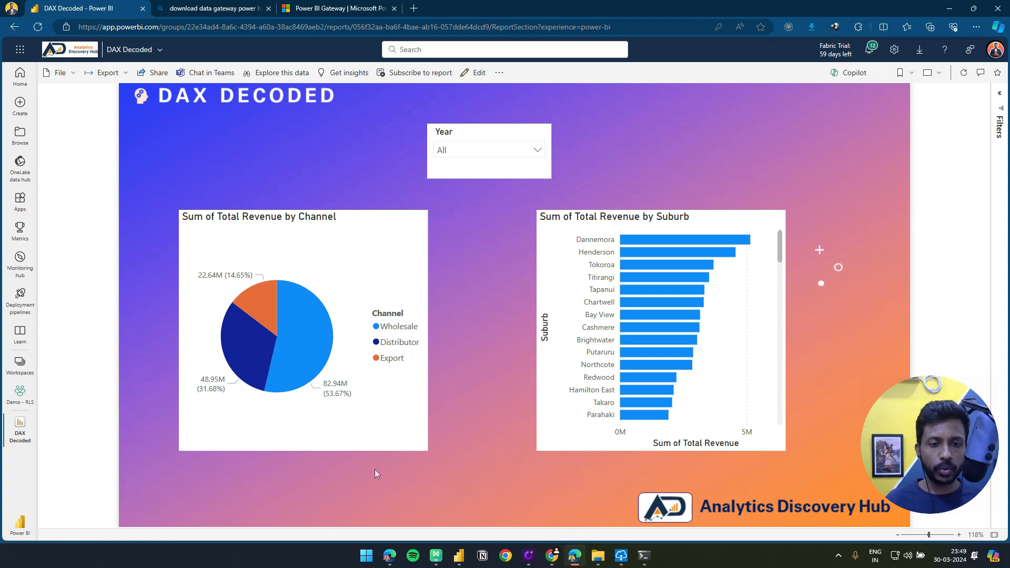
left_click(963, 74)
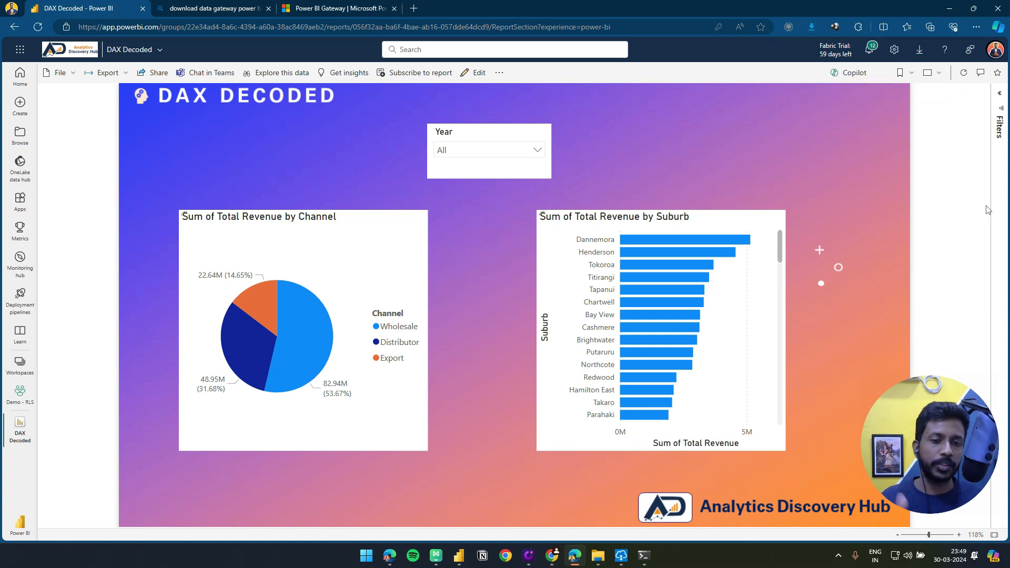